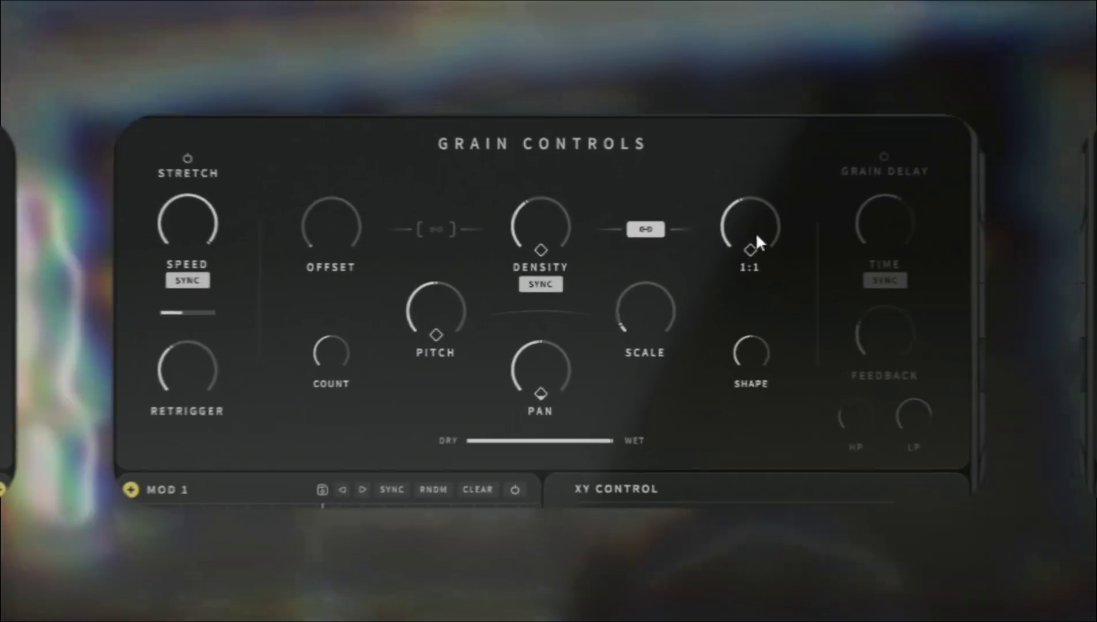
Raise the grain Size ratio to 1.5:1.
drag(626, 147, 626, 163)
drag(768, 259, 773, 236)
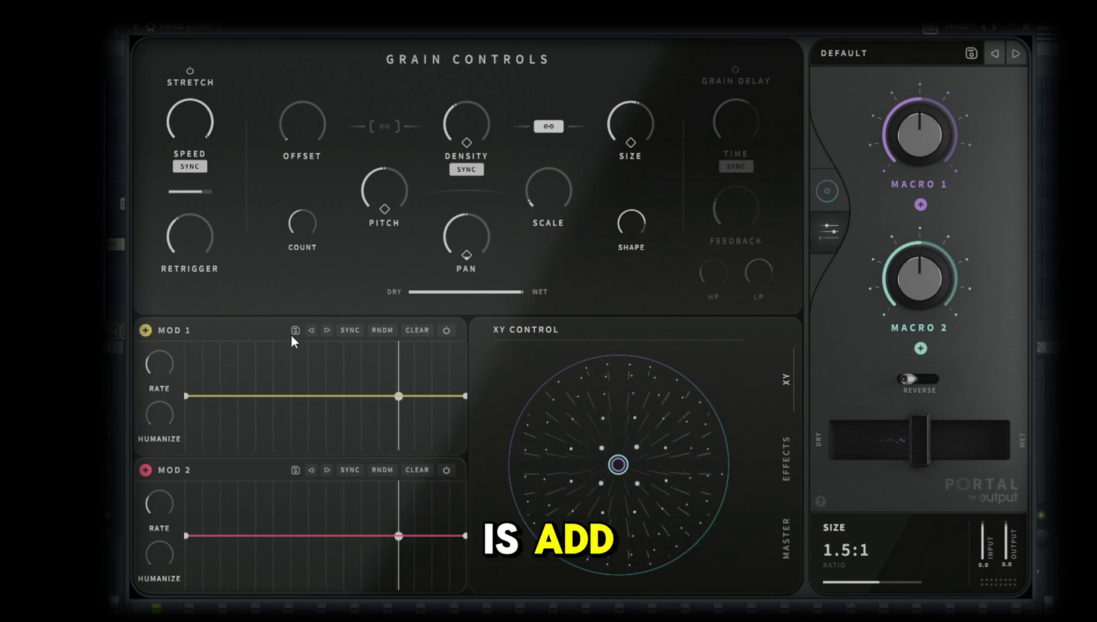
Load the Sine Wave preset curve into the first modulator.
click(310, 330)
click(311, 330)
click(327, 329)
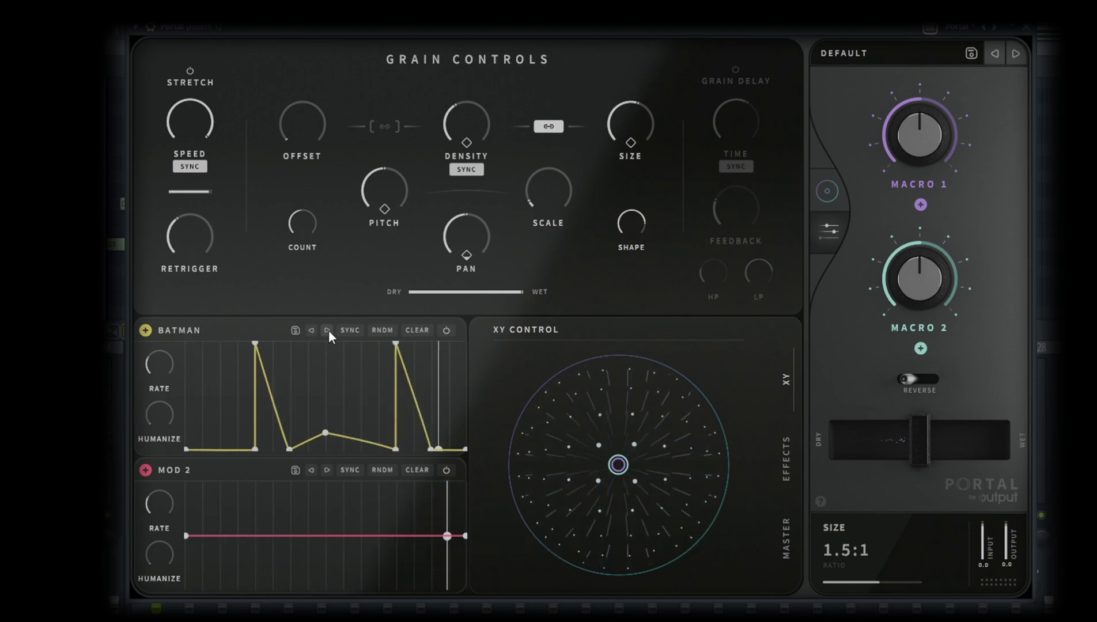
click(327, 330)
click(327, 330)
click(327, 330)
click(311, 330)
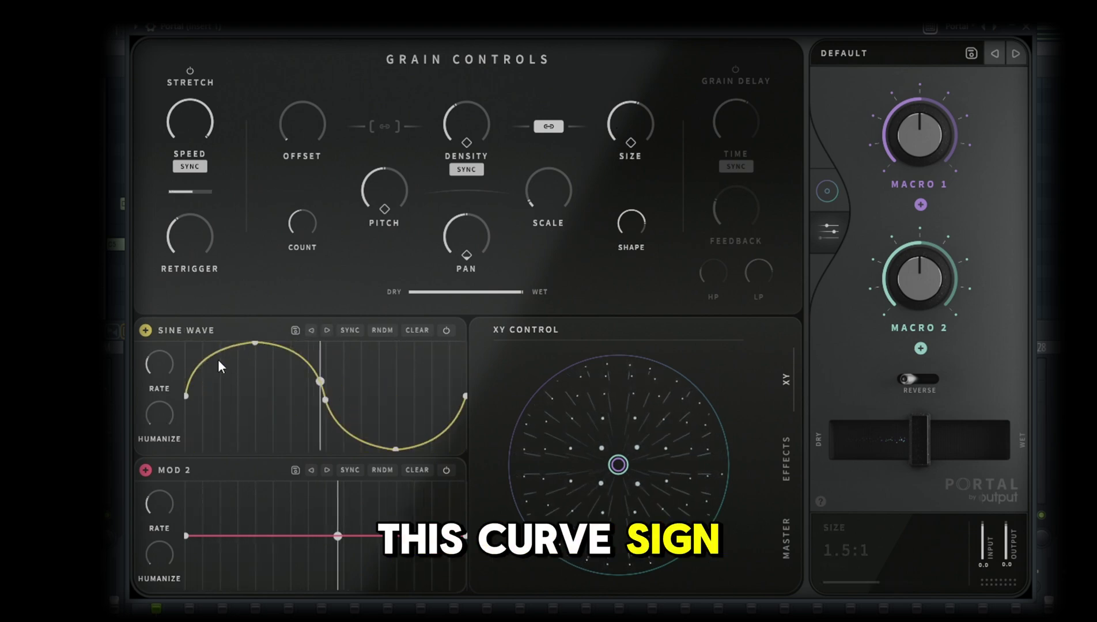
Set the Mod 1 modulation on the grain Size to bipolar and adjust its depth to +24.
right_click(630, 124)
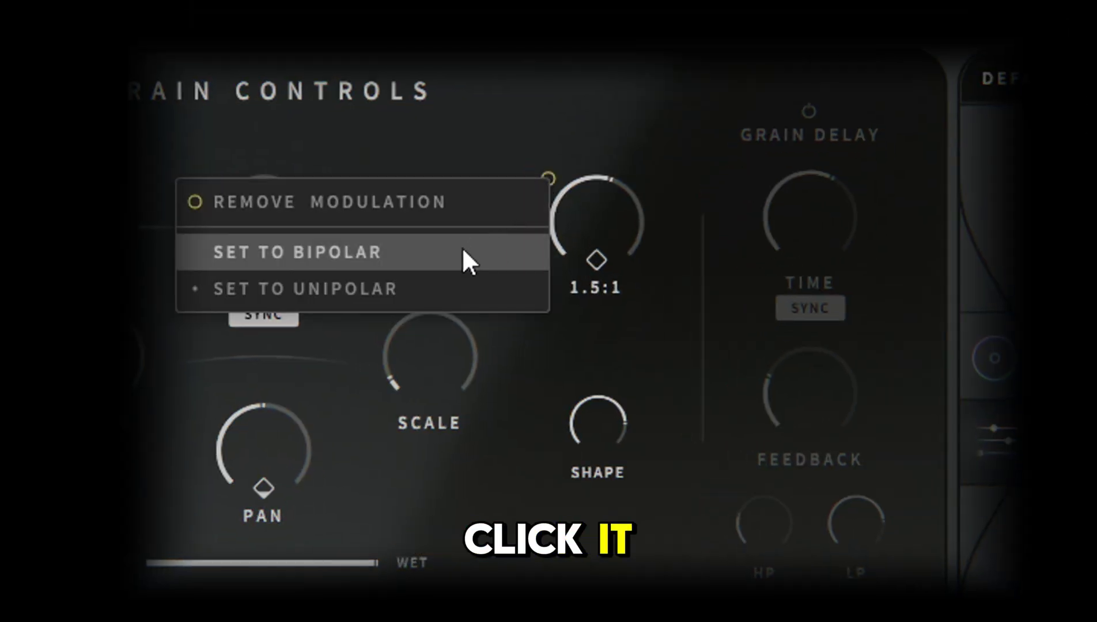
click(349, 261)
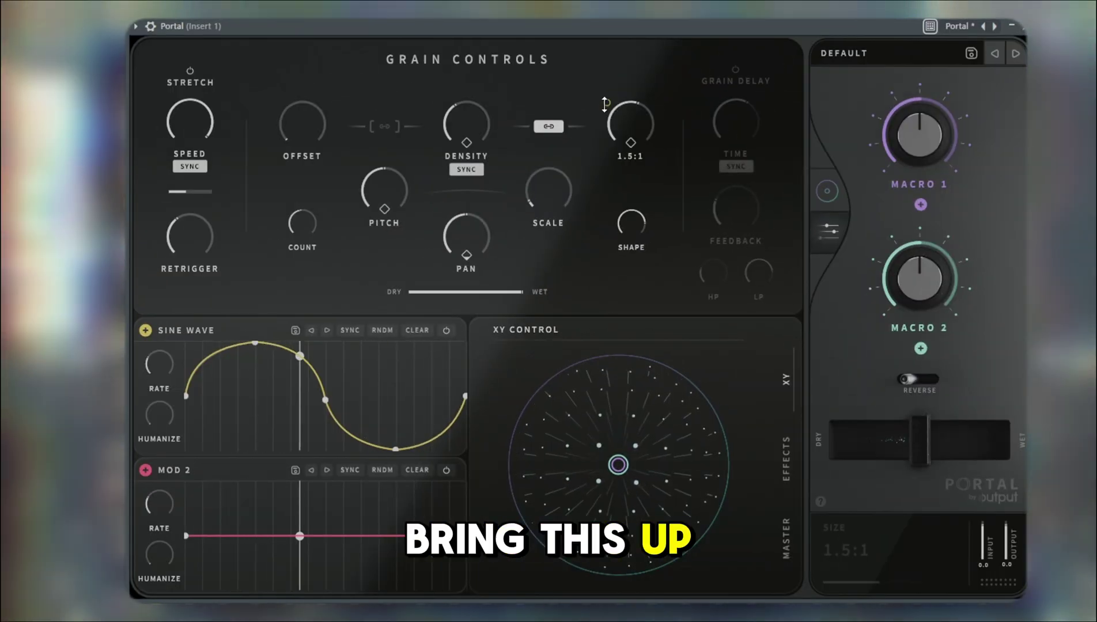
drag(614, 84, 614, 79)
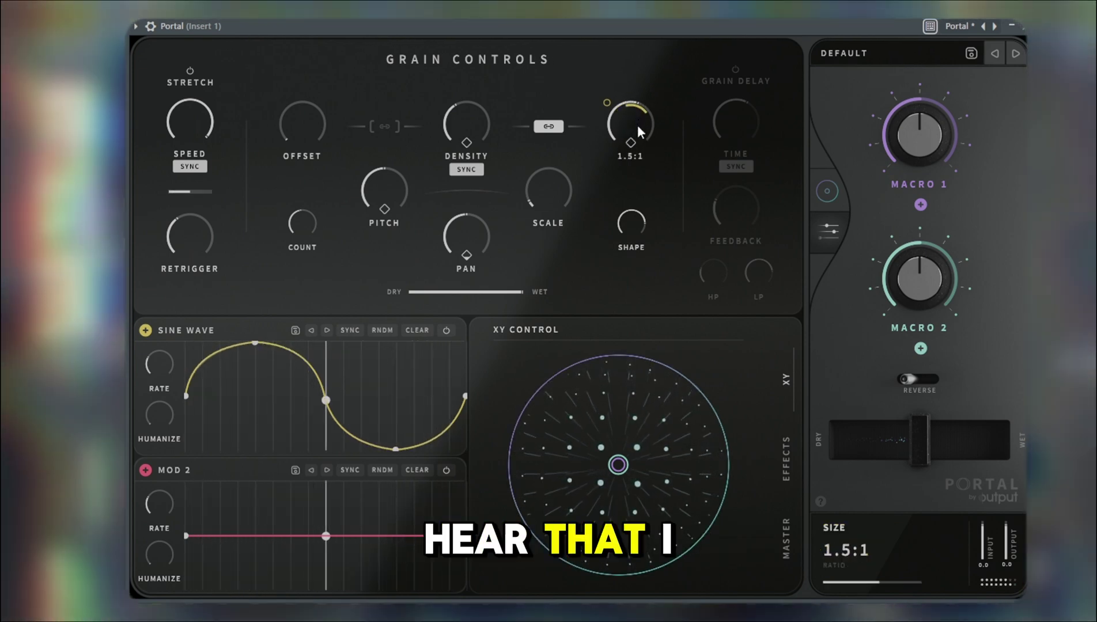
drag(610, 107, 613, 139)
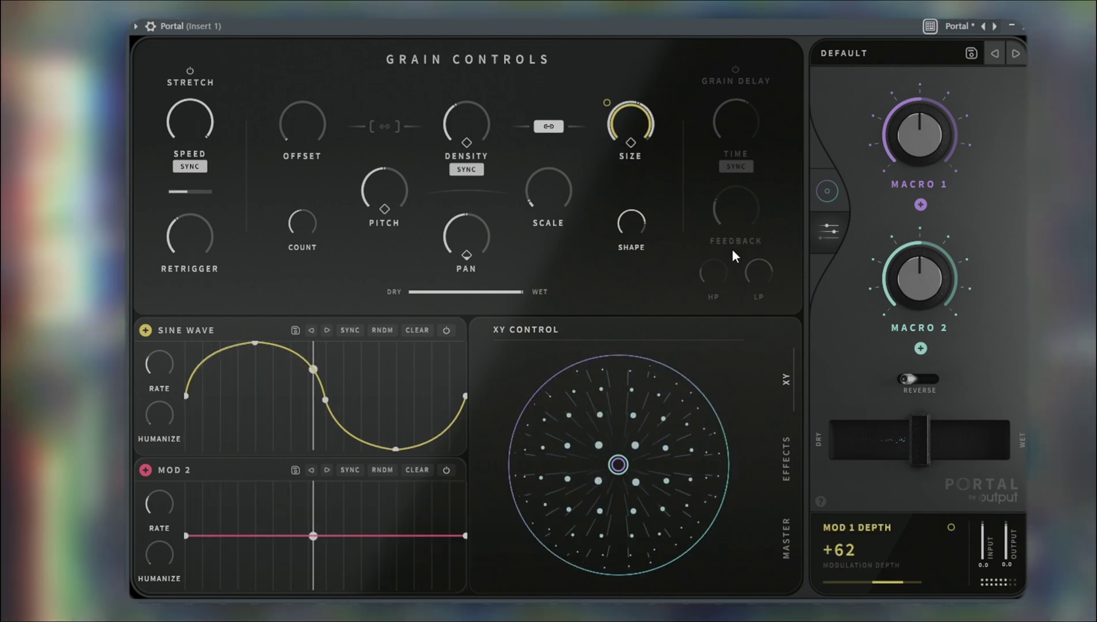
mouse_move(655, 139)
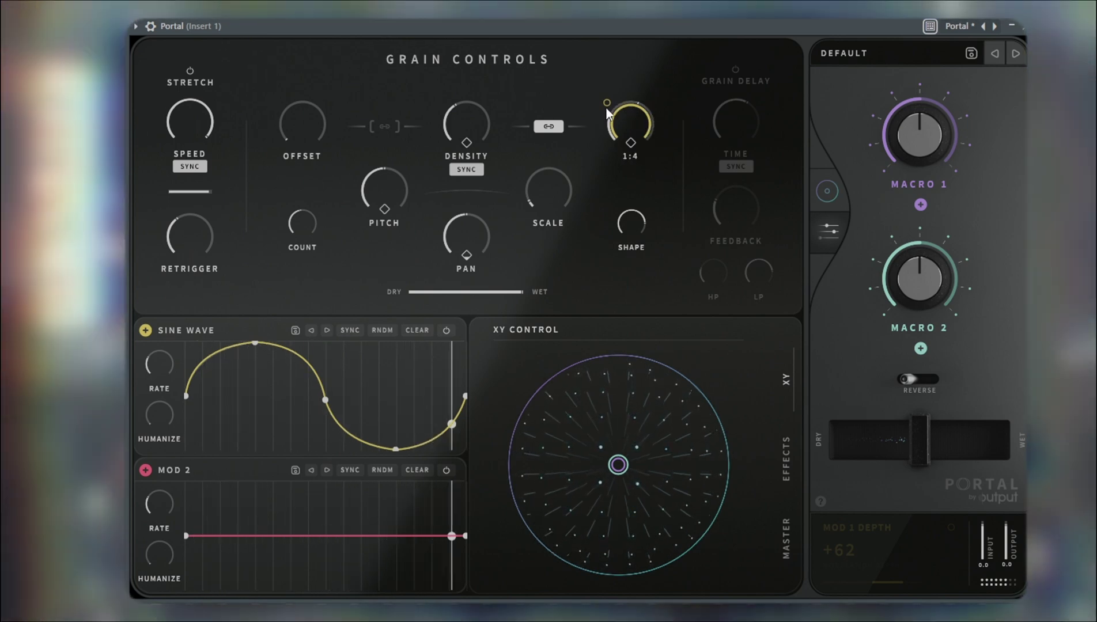
drag(613, 115, 617, 146)
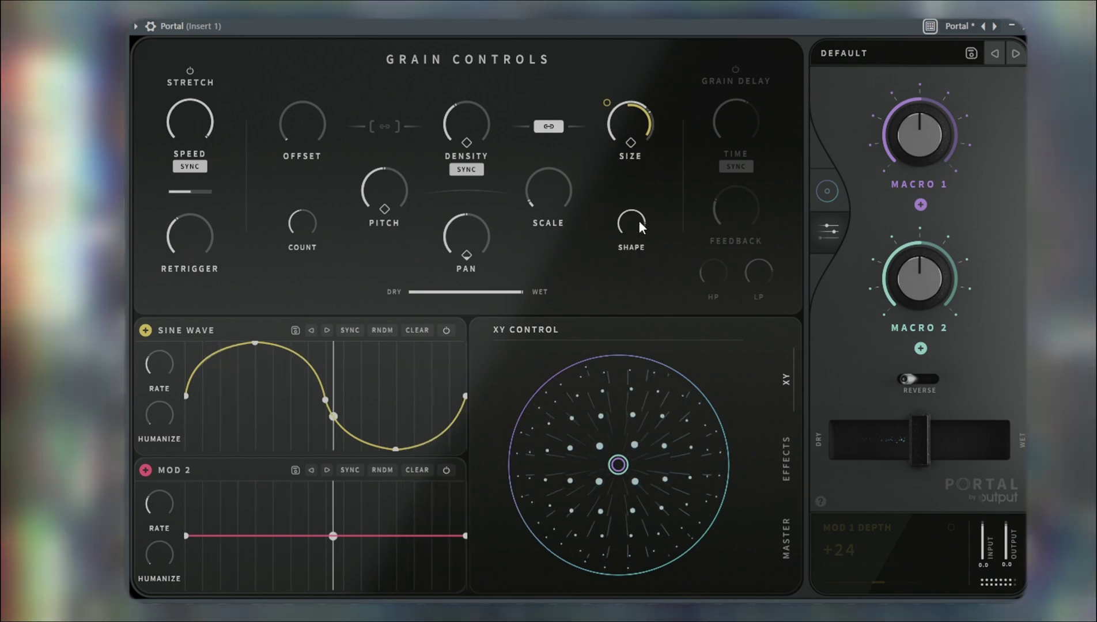
Enable the Reverb effect and assign Mod 1 to its dry/wet mix with a depth of +83.
drag(607, 308, 651, 206)
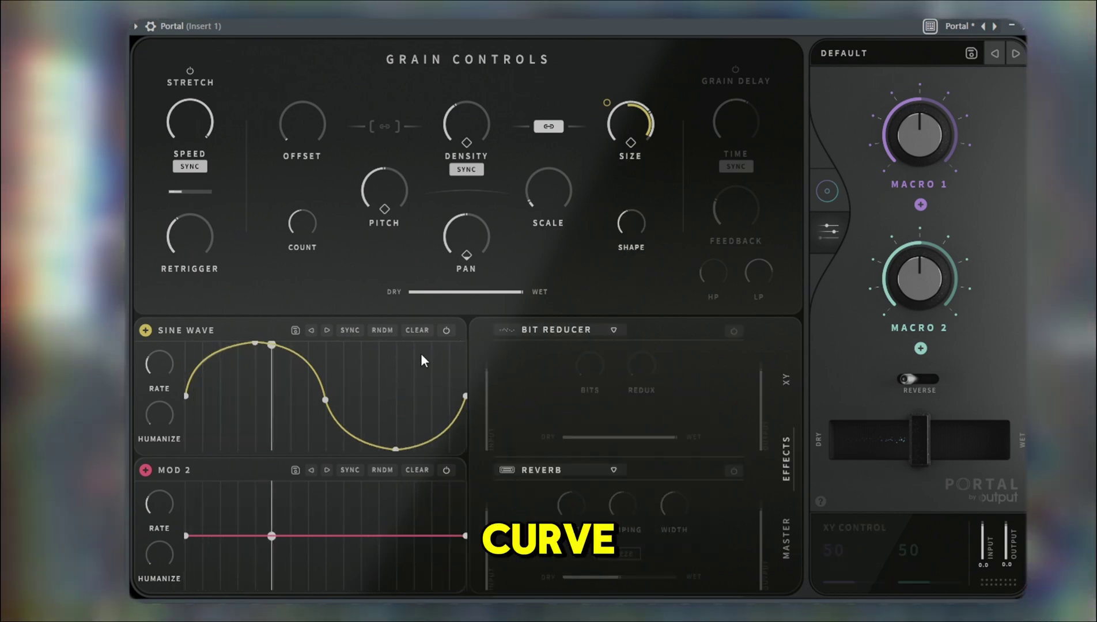
click(734, 470)
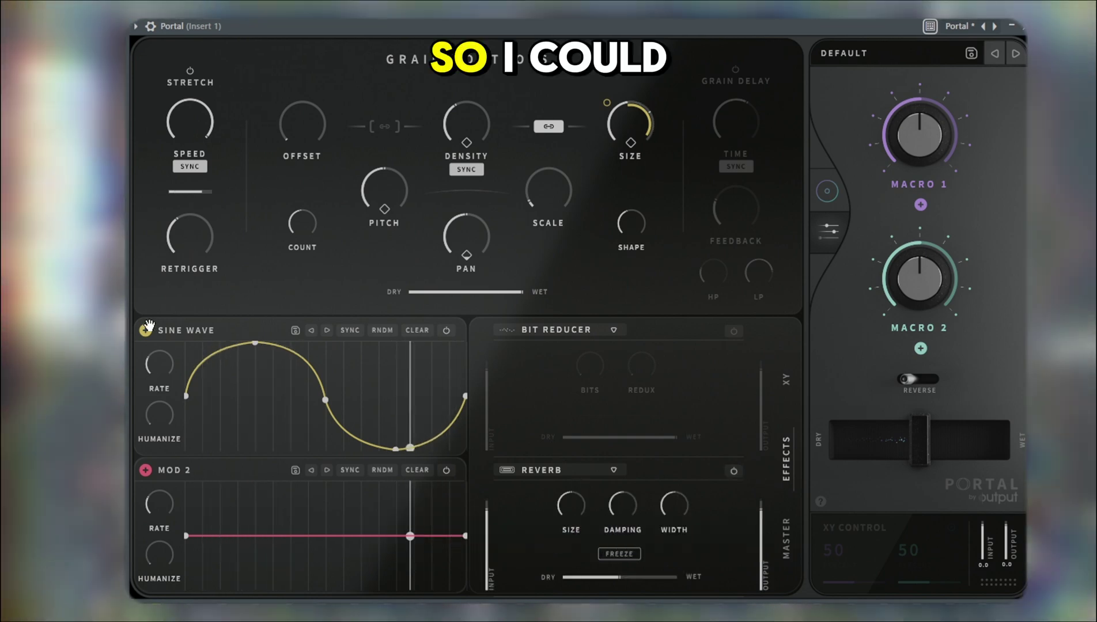
drag(623, 565, 636, 536)
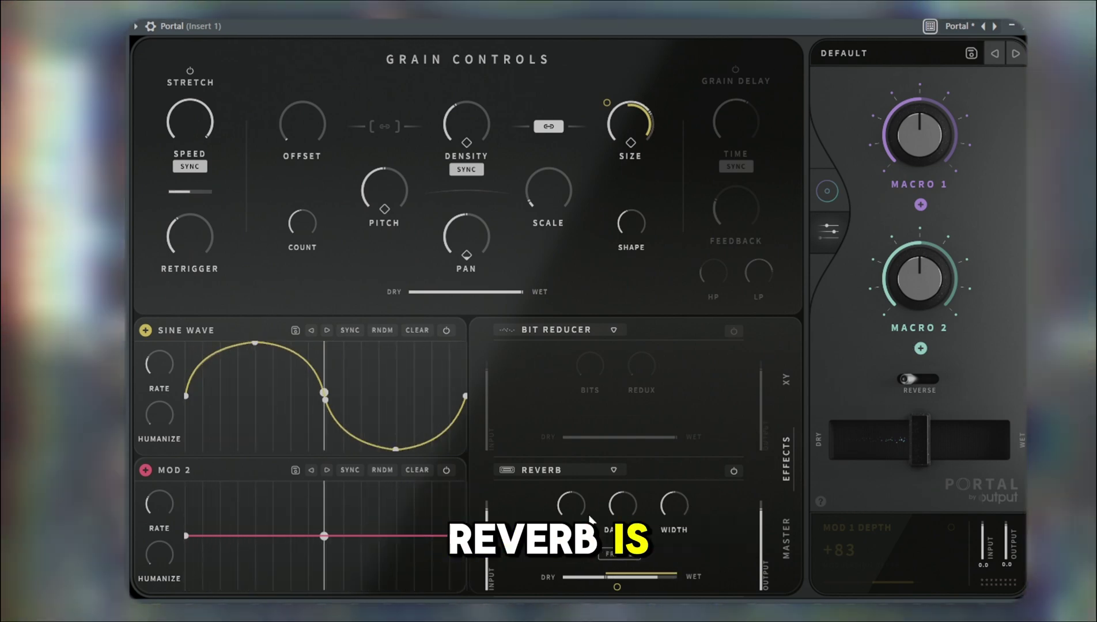
Turn both macros down to 0% and lower the Reverb's Size to 27%, Damping to 13% and Width to 26%.
drag(904, 289, 902, 456)
drag(919, 137, 909, 218)
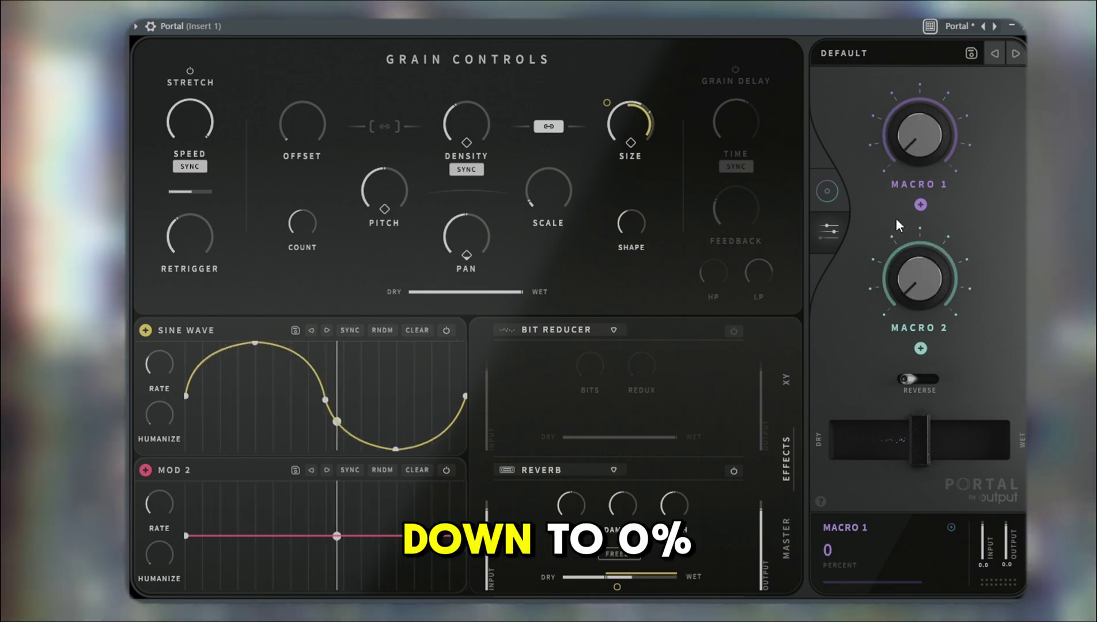
drag(673, 506, 674, 538)
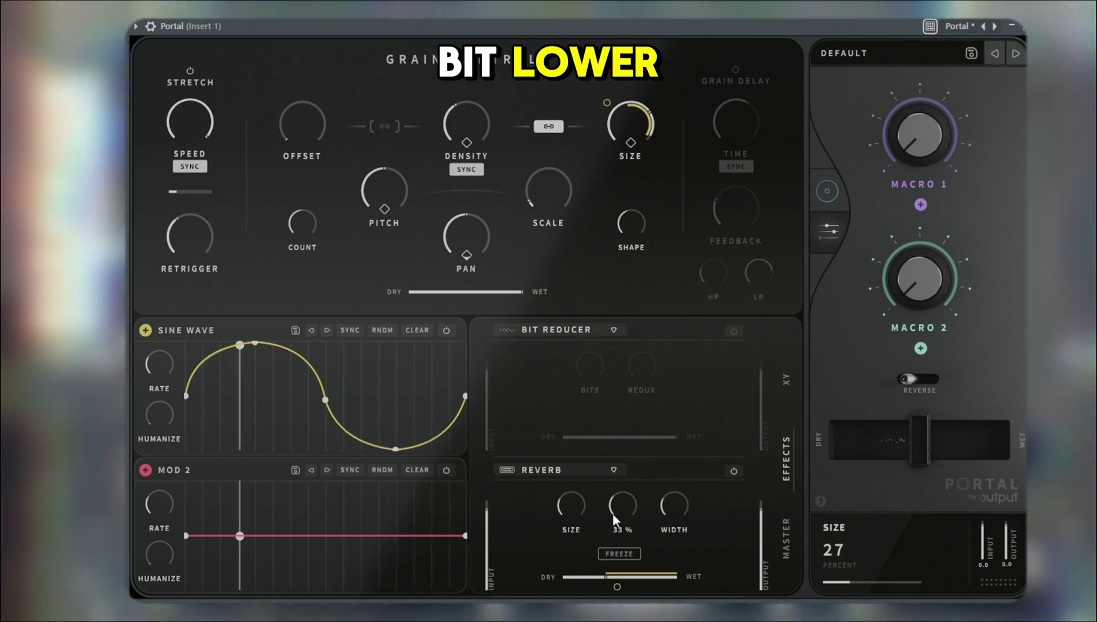
drag(612, 512, 612, 536)
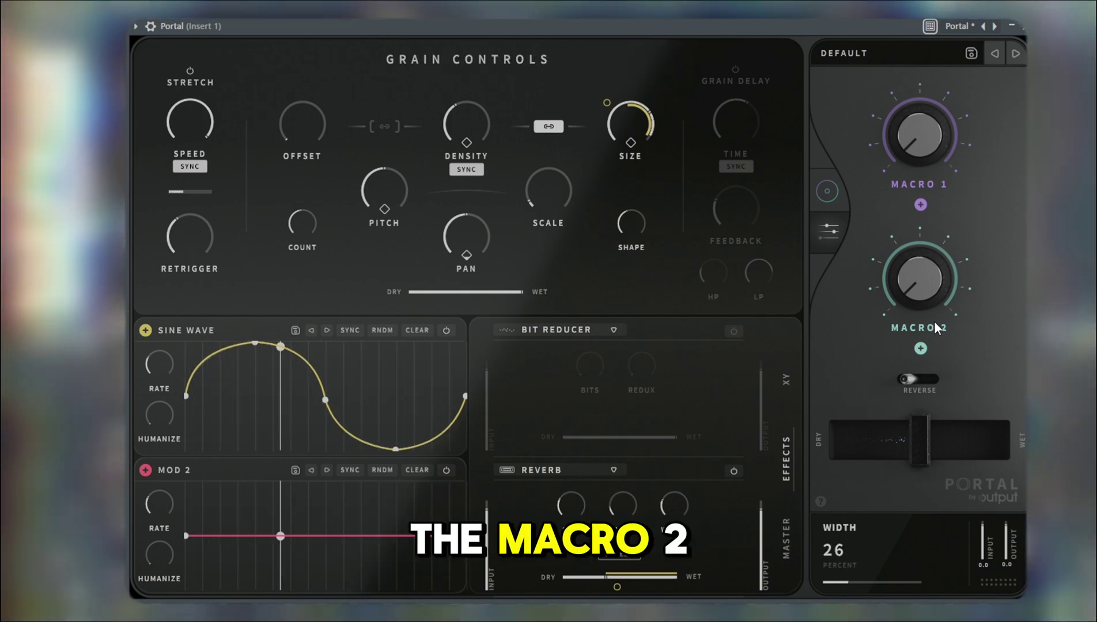
Assign Macro 2 to the Reverb's Size, Damping and Width, using depths of +32 on Damping and +29 on Width.
drag(920, 349, 962, 413)
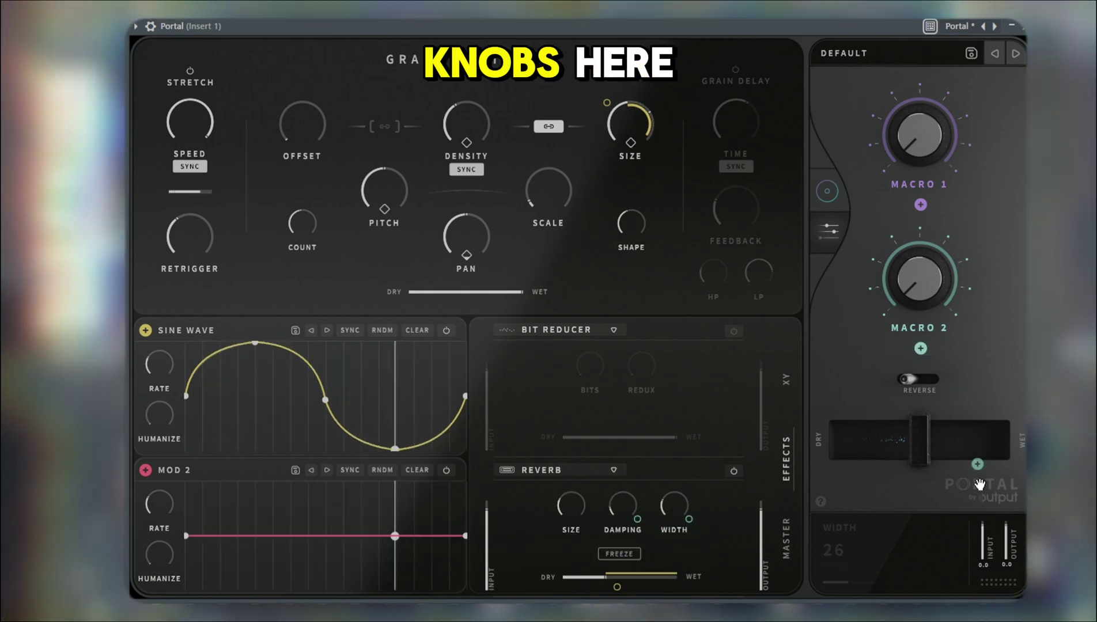
drag(568, 516, 585, 480)
drag(637, 516, 638, 484)
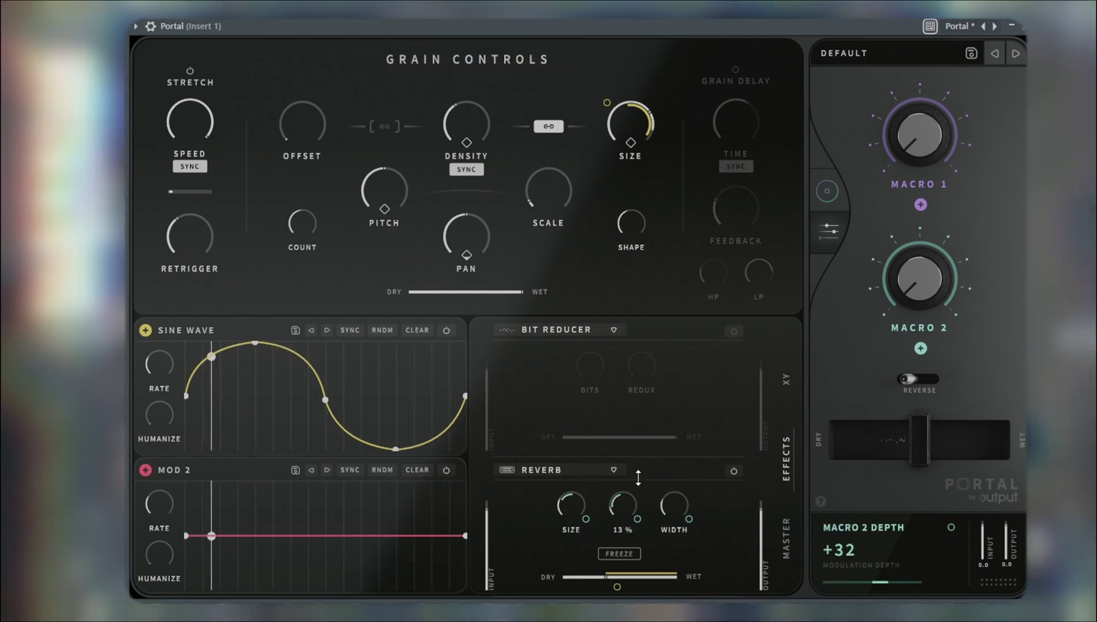
mouse_move(690, 516)
mouse_down()
mouse_move(694, 465)
mouse_move(664, 509)
mouse_move(688, 513)
mouse_up()
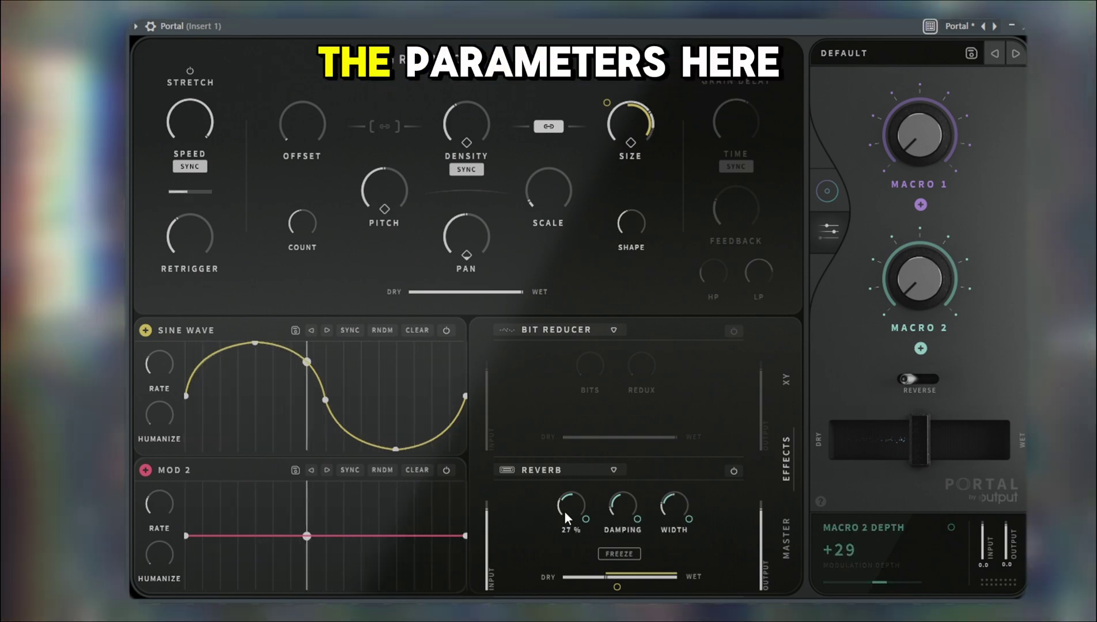
Audition the Reverb mapping by sweeping Macro 2 up to 100% and back to 0%.
drag(921, 273, 946, 115)
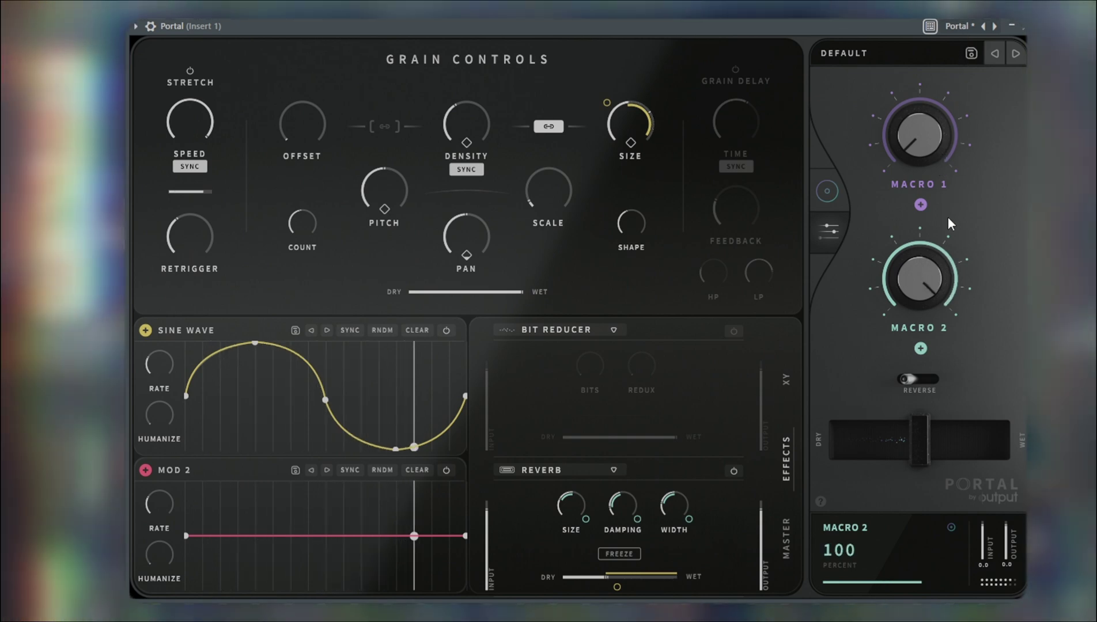
drag(928, 283, 766, 583)
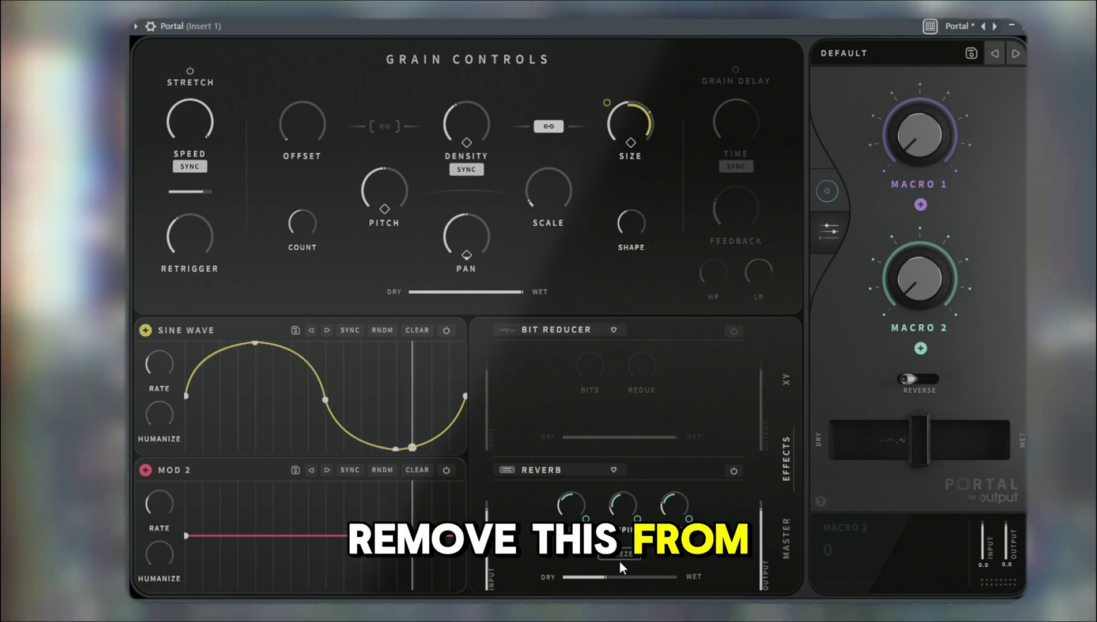
Modulate the Reverb's dry/wet mix with Mod 2, using the Ramp Down preset reshaped into a V-like curve with its end point raised.
click(309, 469)
click(308, 470)
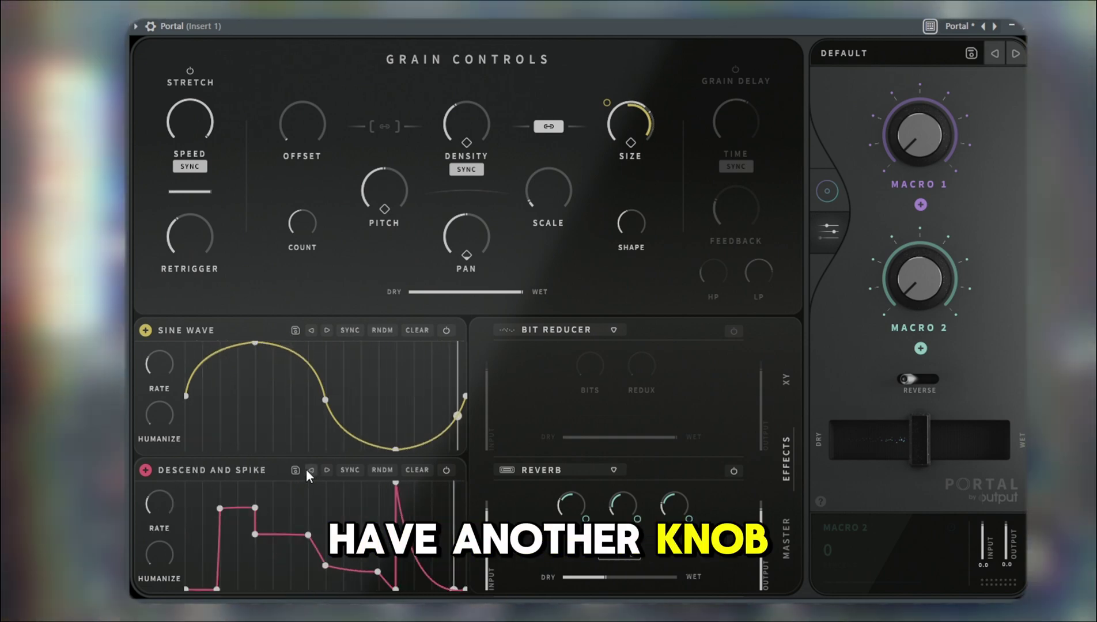
click(308, 469)
click(325, 471)
drag(145, 470, 613, 590)
click(326, 469)
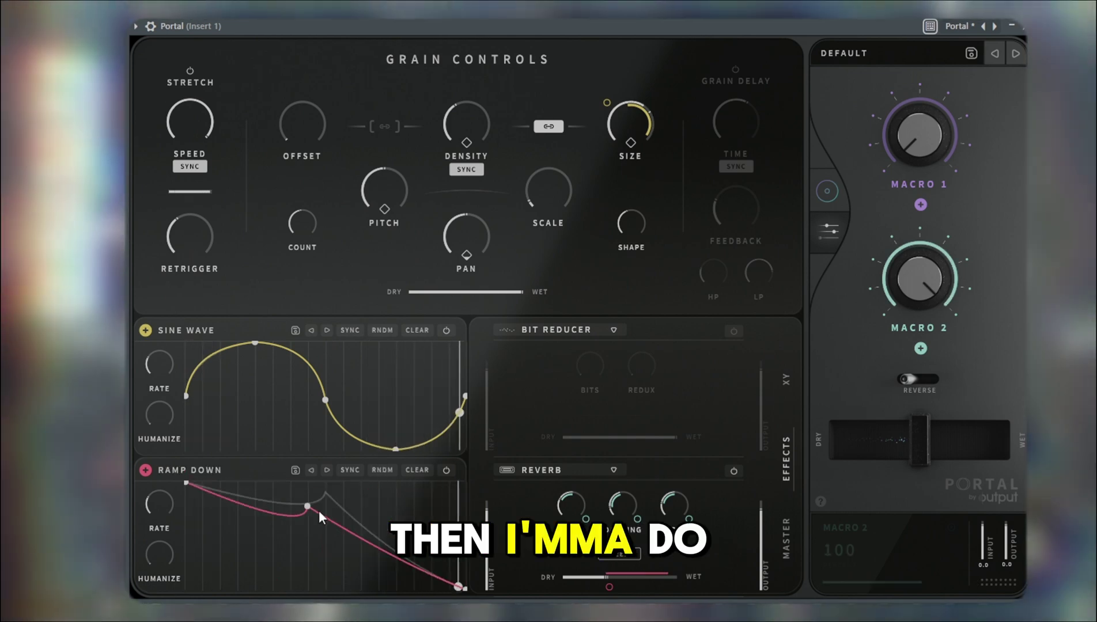
drag(465, 587, 472, 407)
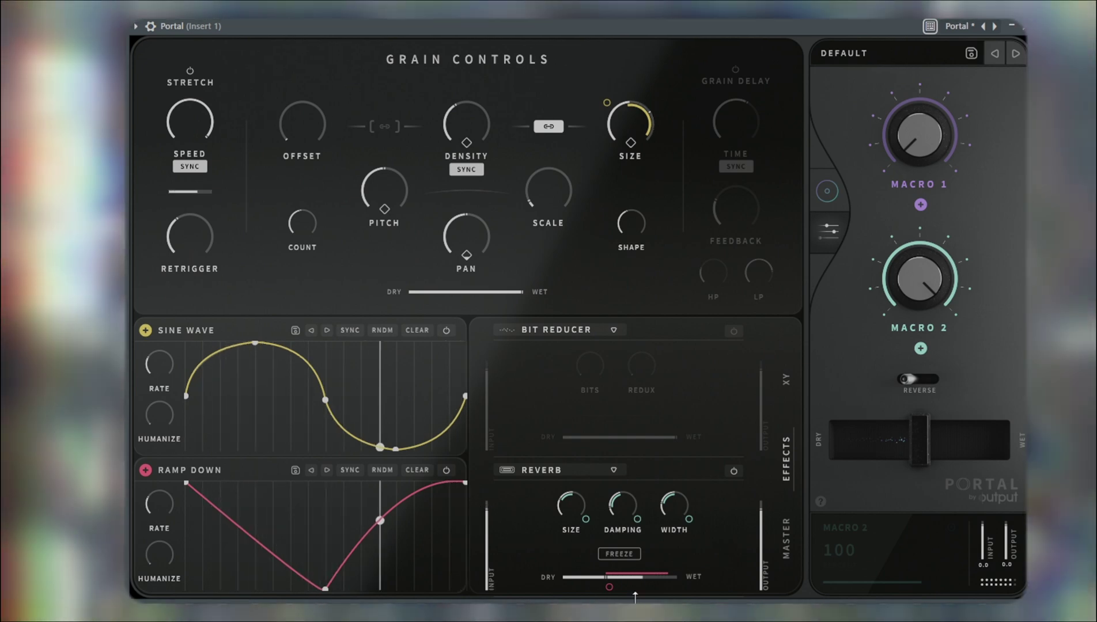
Sweep Macro 2 between 0% and 100% to hear it together with the modulated reverb mix, ending at 0%.
drag(913, 278, 880, 501)
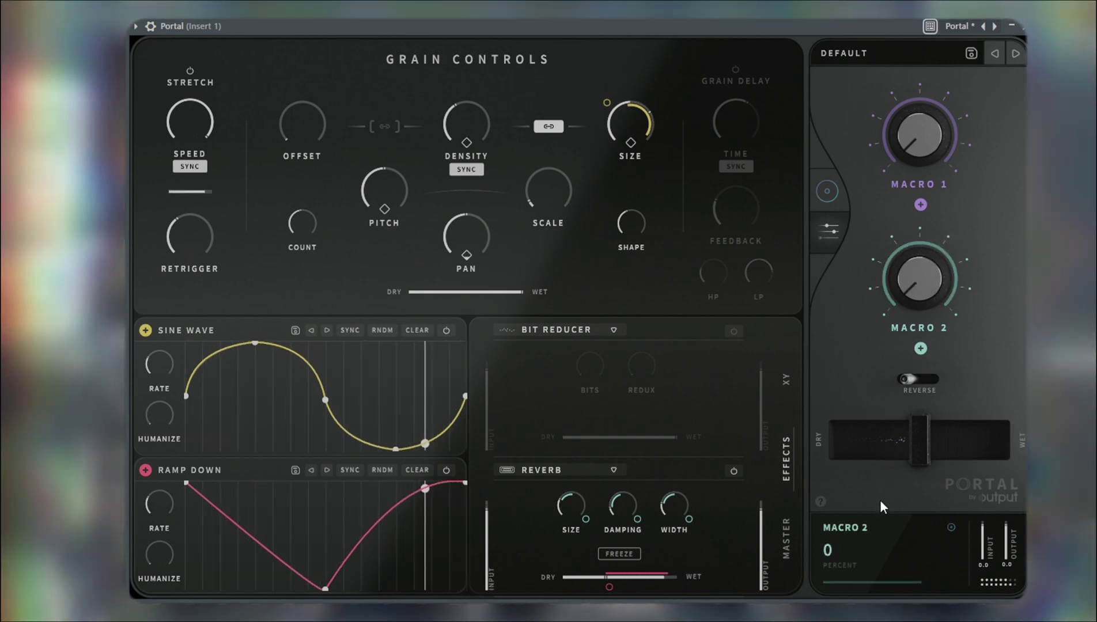
drag(908, 307, 946, 151)
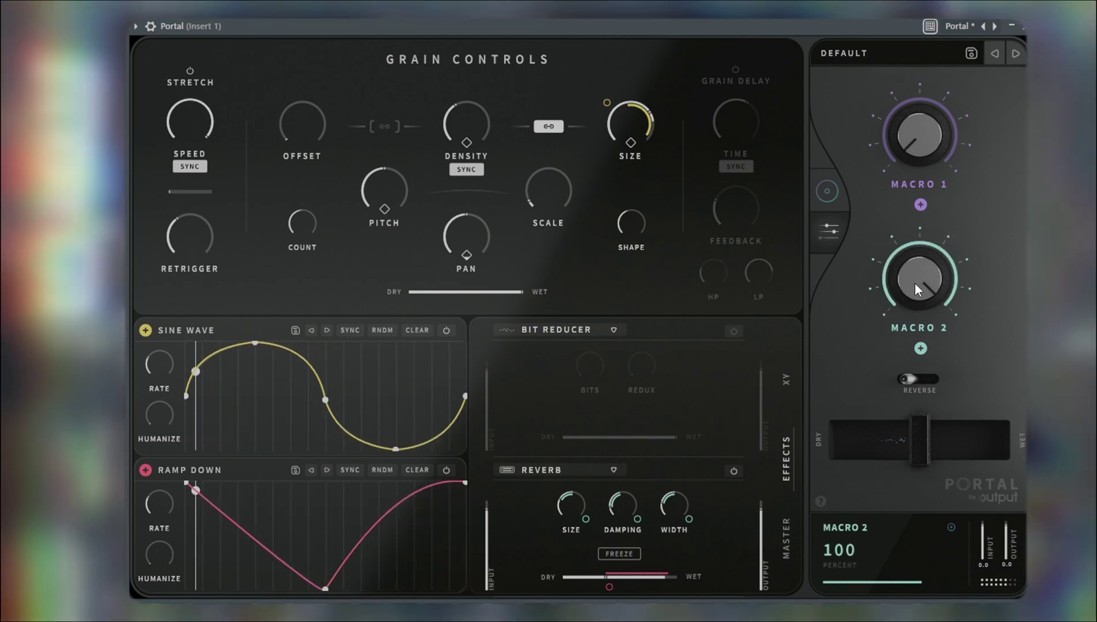
drag(919, 273, 890, 426)
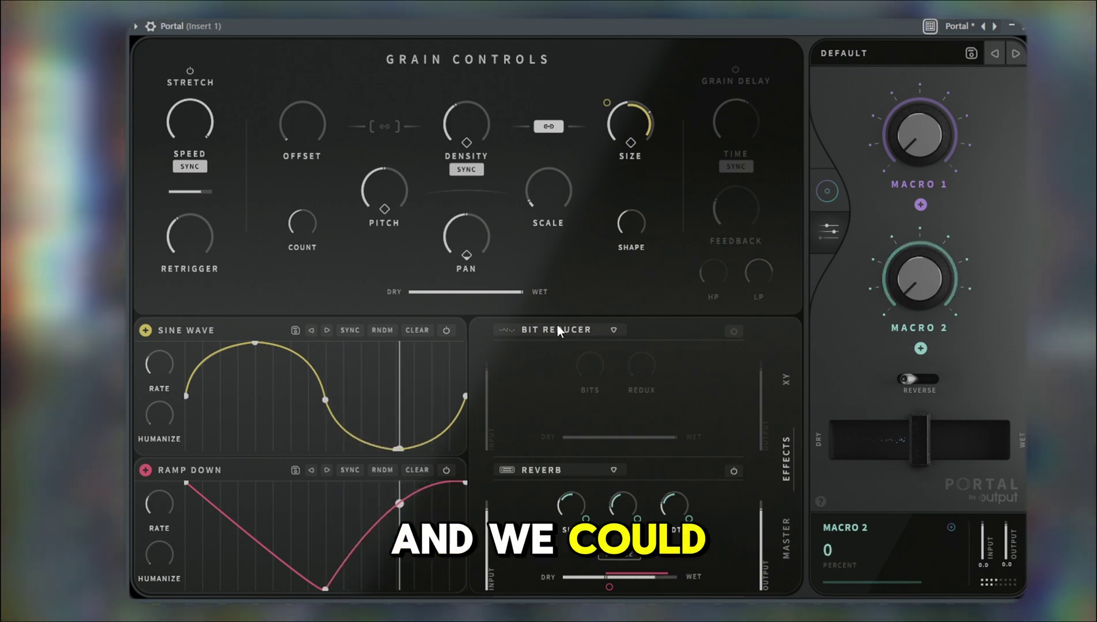
Replace the Bit Reducer with an enabled Phaser and assign Macro 2 to its dry/wet mix.
click(556, 329)
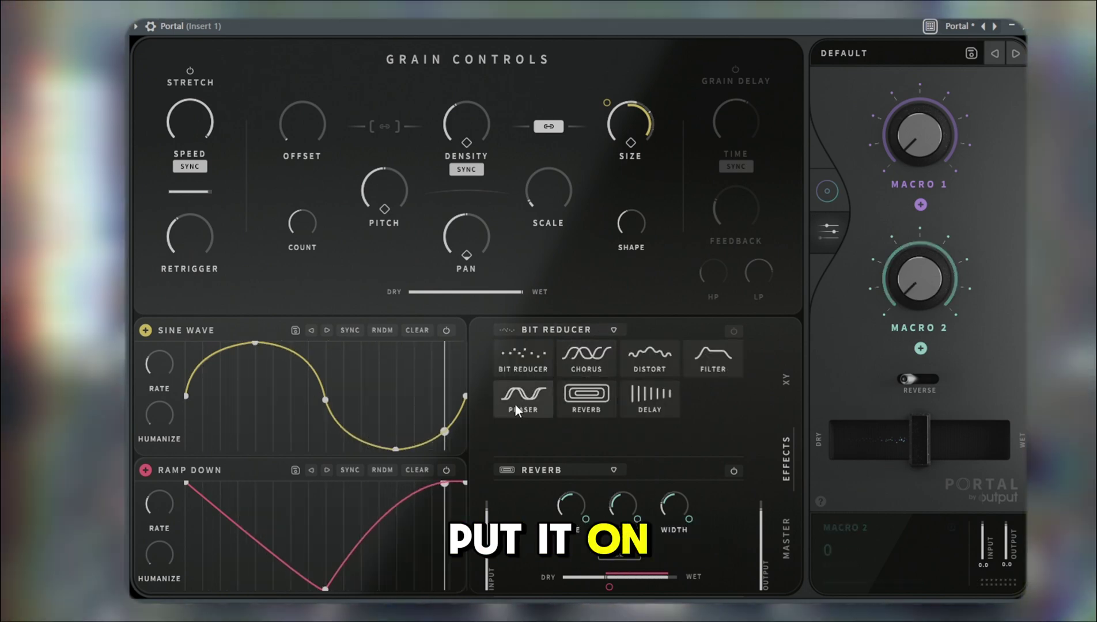
click(522, 406)
click(733, 330)
drag(668, 436, 625, 416)
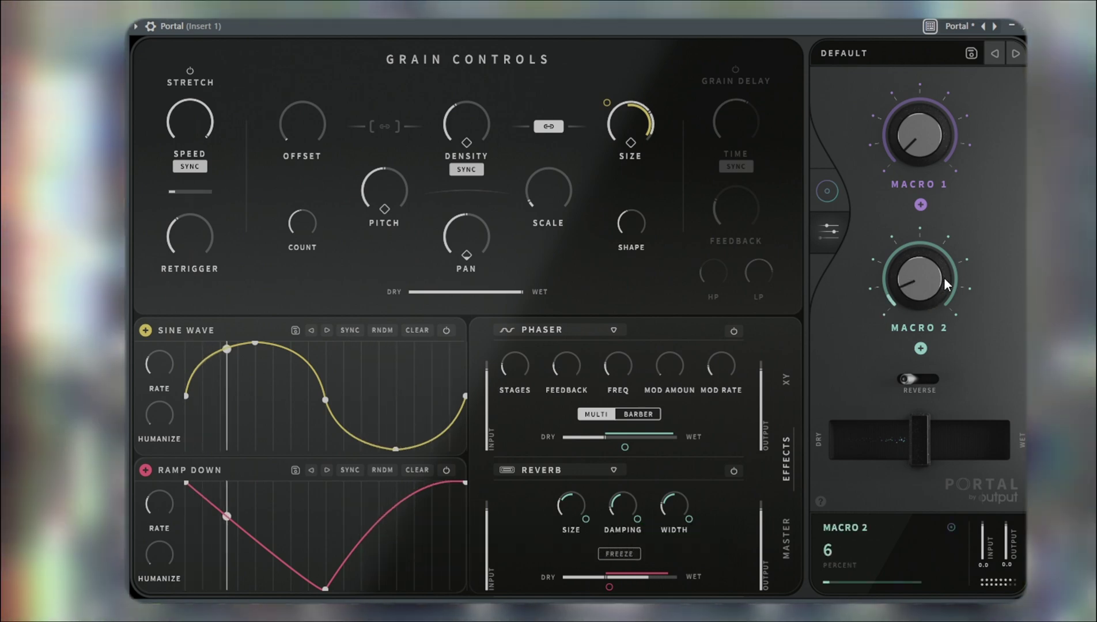
Adjust the Phaser's Mod Rate to 1.06 Hz.
drag(726, 371, 686, 335)
mouse_move(730, 374)
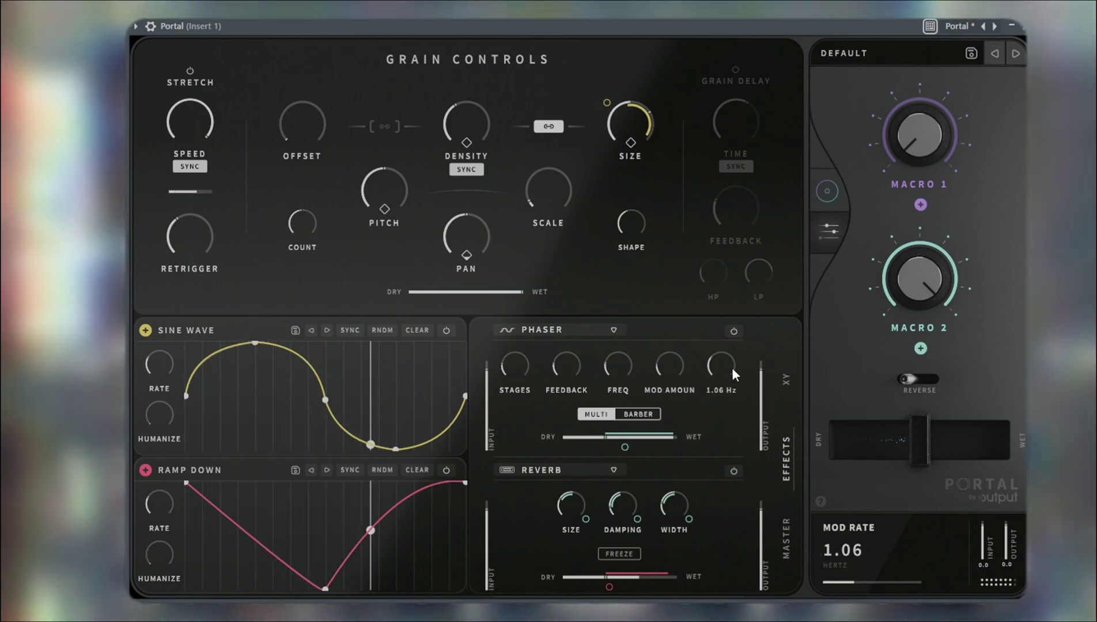
drag(560, 345, 516, 317)
mouse_move(657, 440)
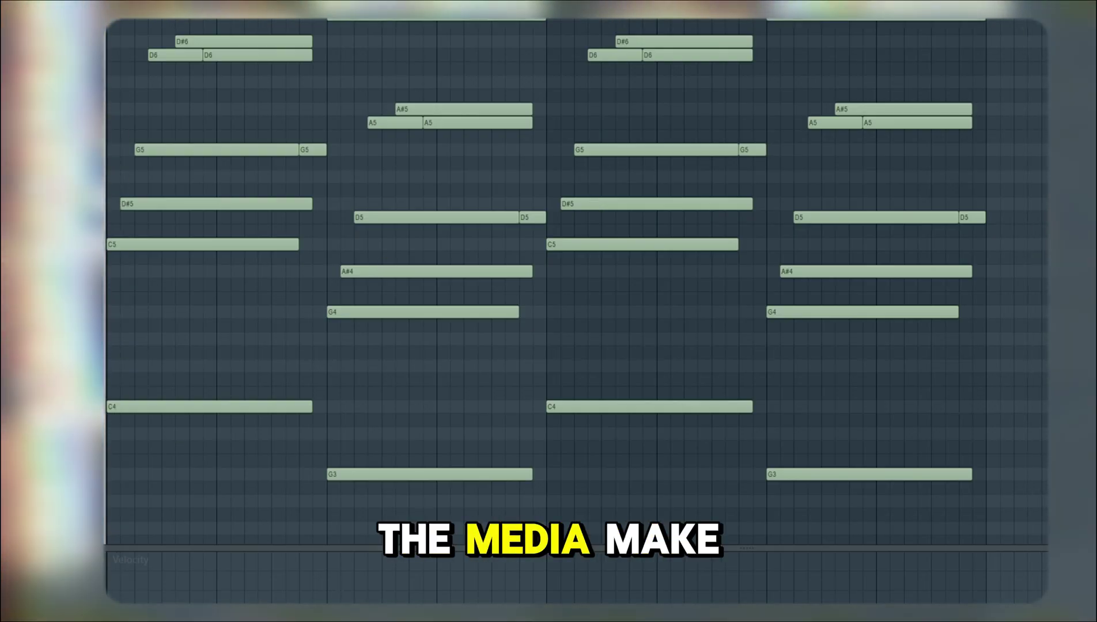
Deselect the chord notes in the piano roll and duplicate the pattern.
drag(332, 209, 334, 211)
click(609, 413)
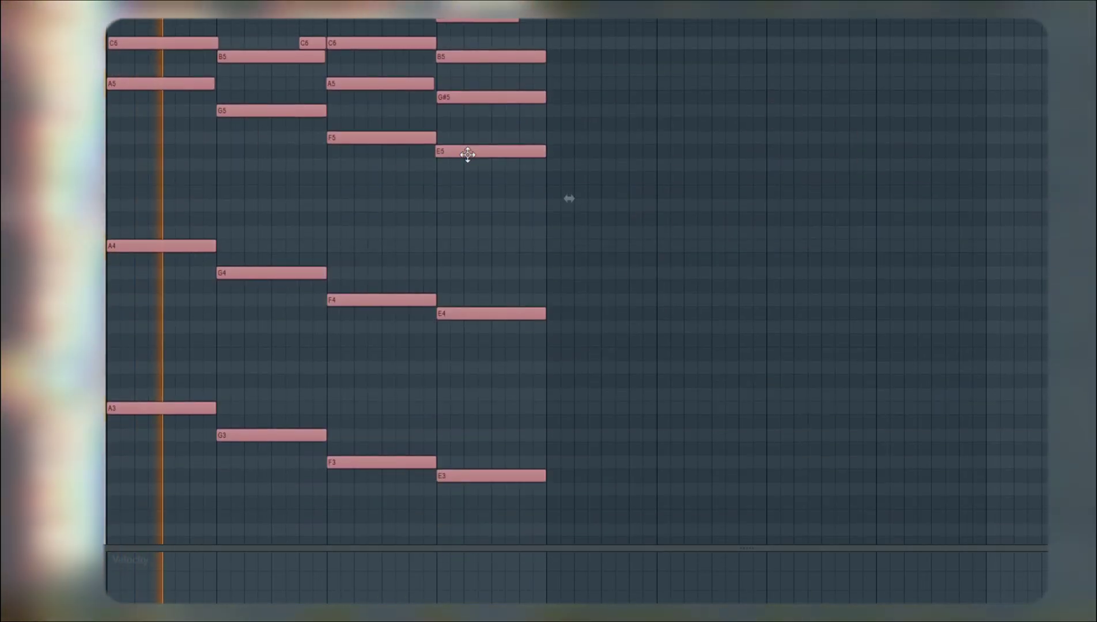
scroll(627, 169, up, 3)
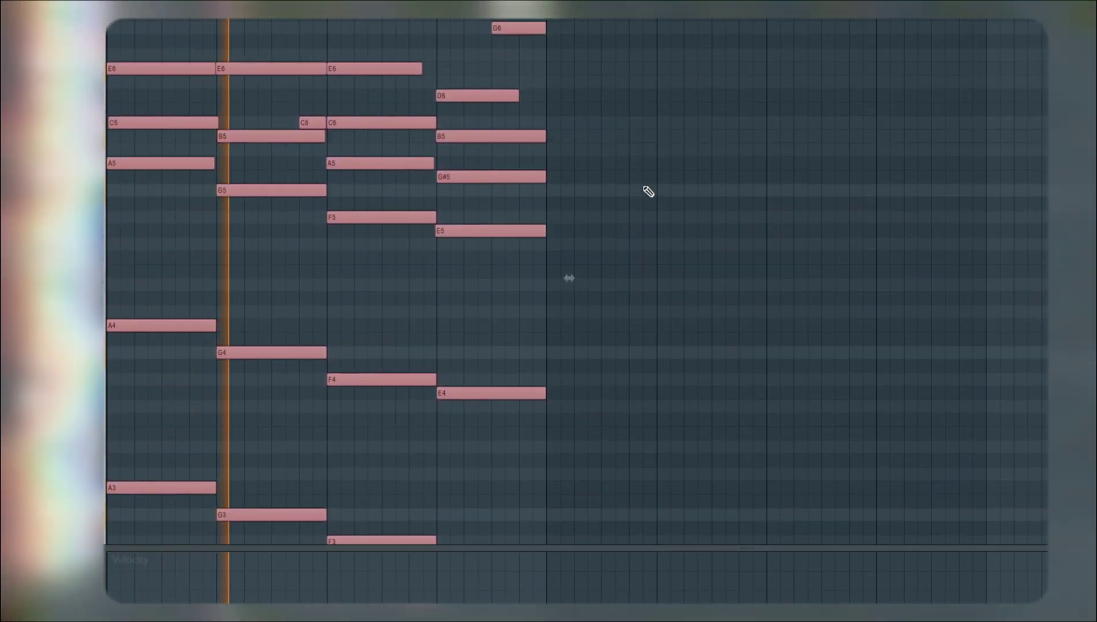
key(ctrl+d)
scroll(690, 201, down, 1)
scroll(705, 194, up, 5)
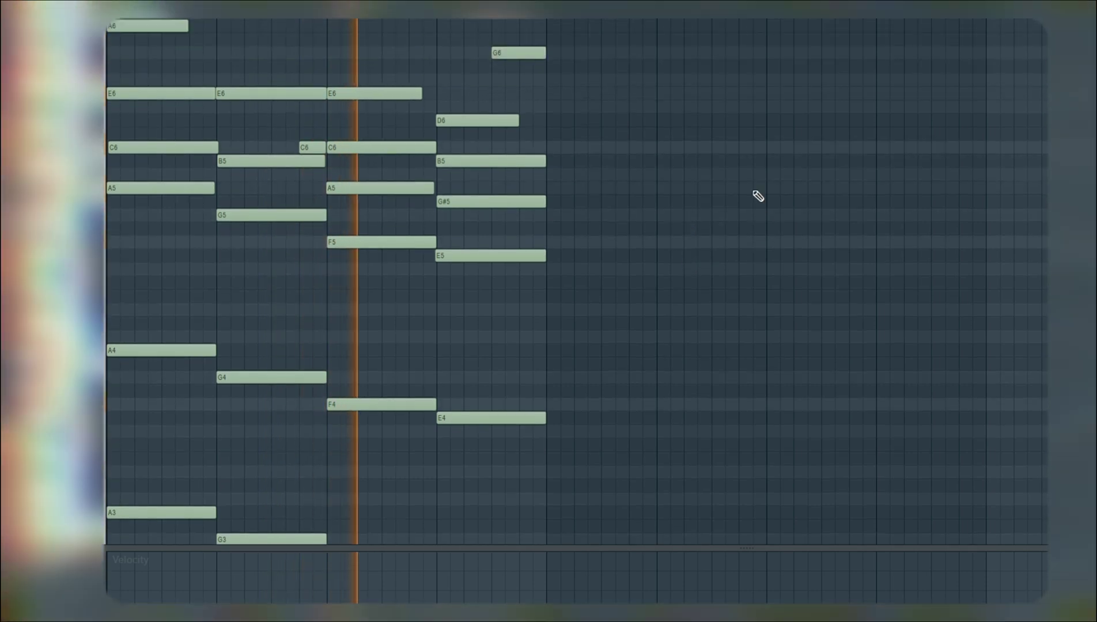
key(ctrl+b)
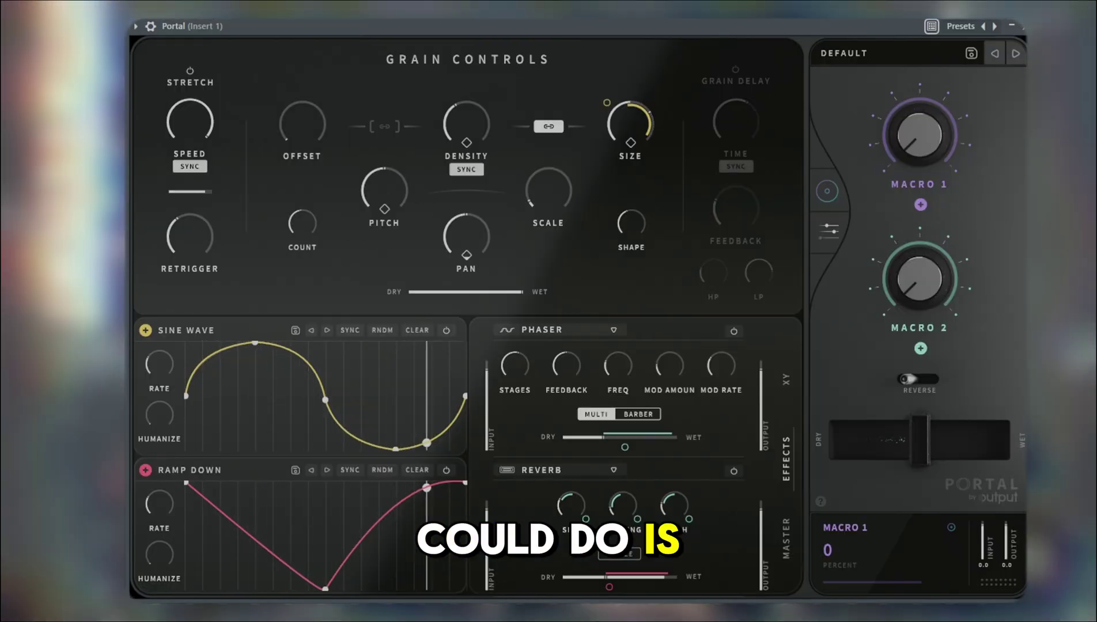
Assign Macro 1 to the grain Shape in Portal.
drag(925, 205, 615, 104)
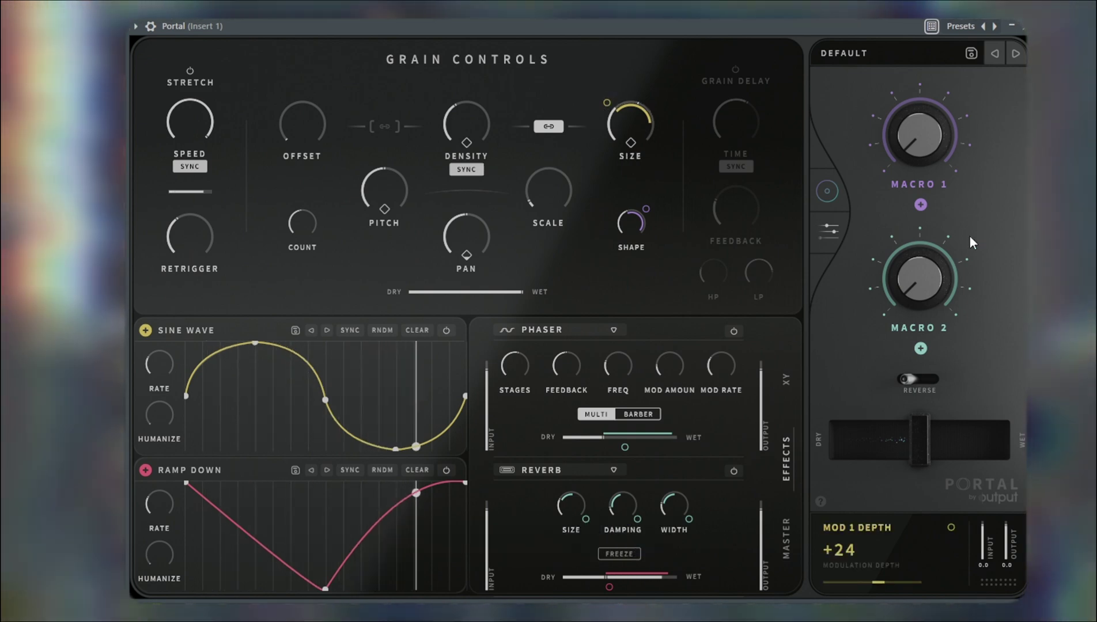
Assign Macro 1 to the grain Density and sweep the macro up to 100 percent and back to 0.
drag(557, 167, 493, 62)
drag(918, 133, 907, 81)
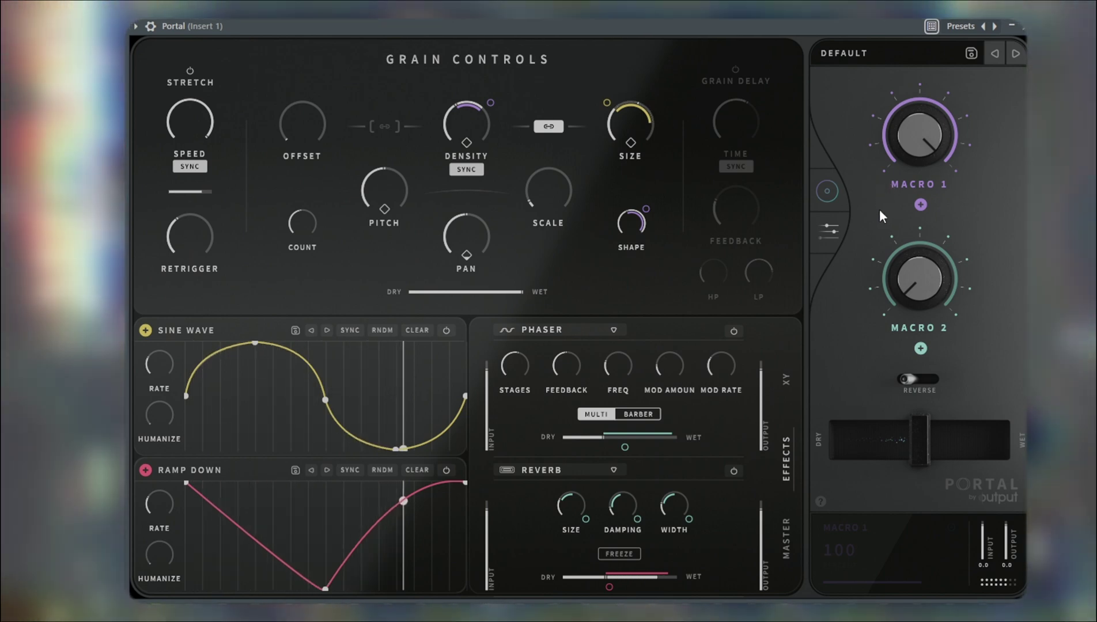
drag(907, 144, 903, 367)
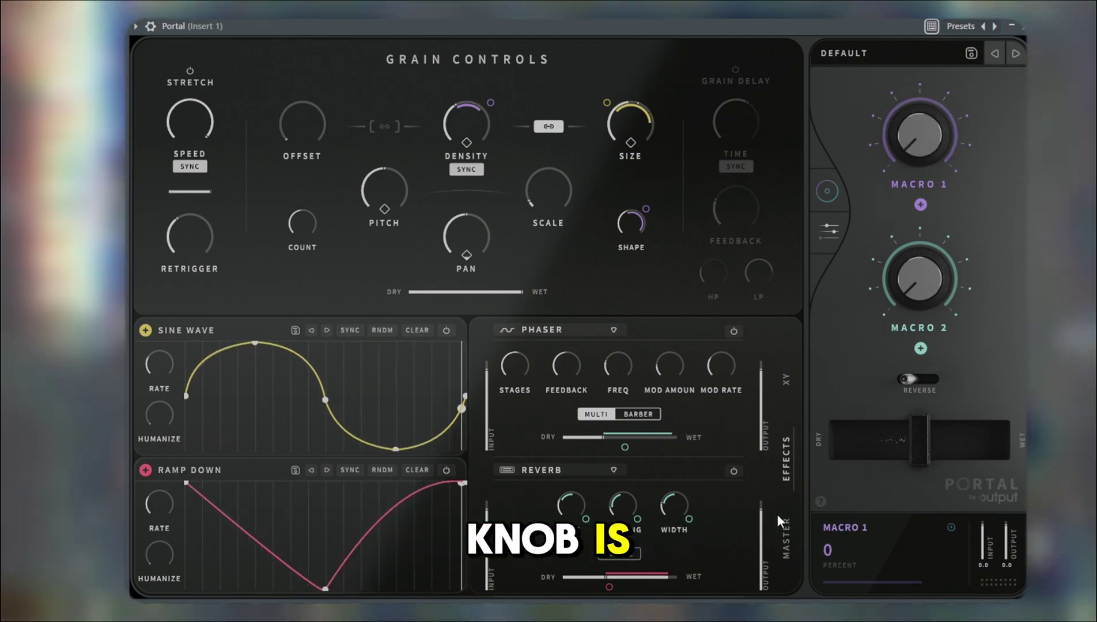
Show the Master section and enable the Grain Delay with its Time at 1/8 and Feedback at 57 percent.
click(785, 539)
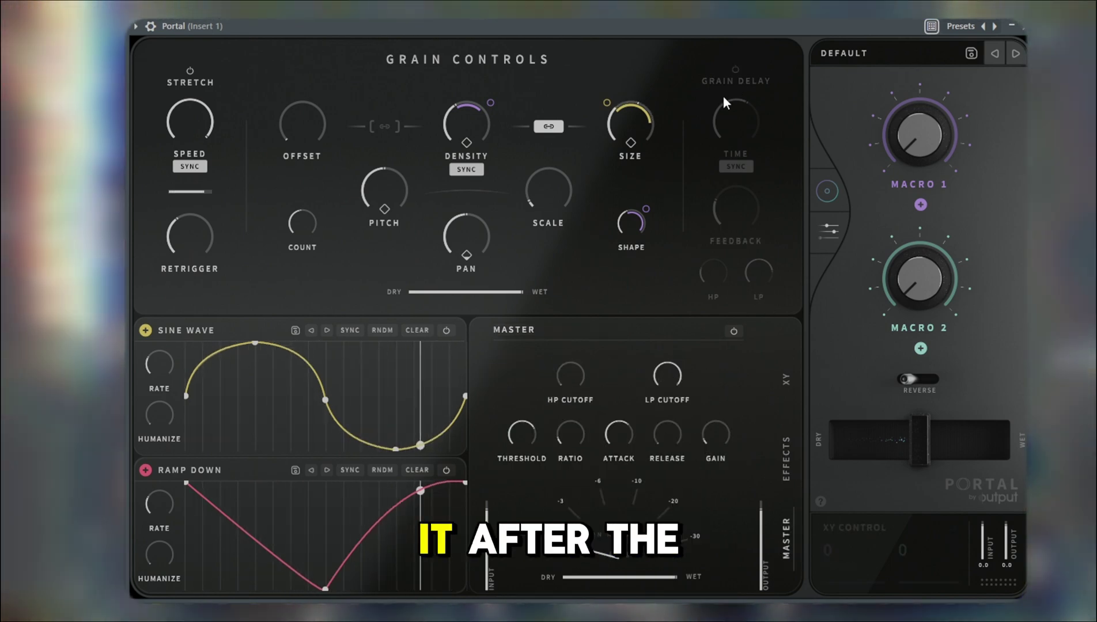
click(734, 70)
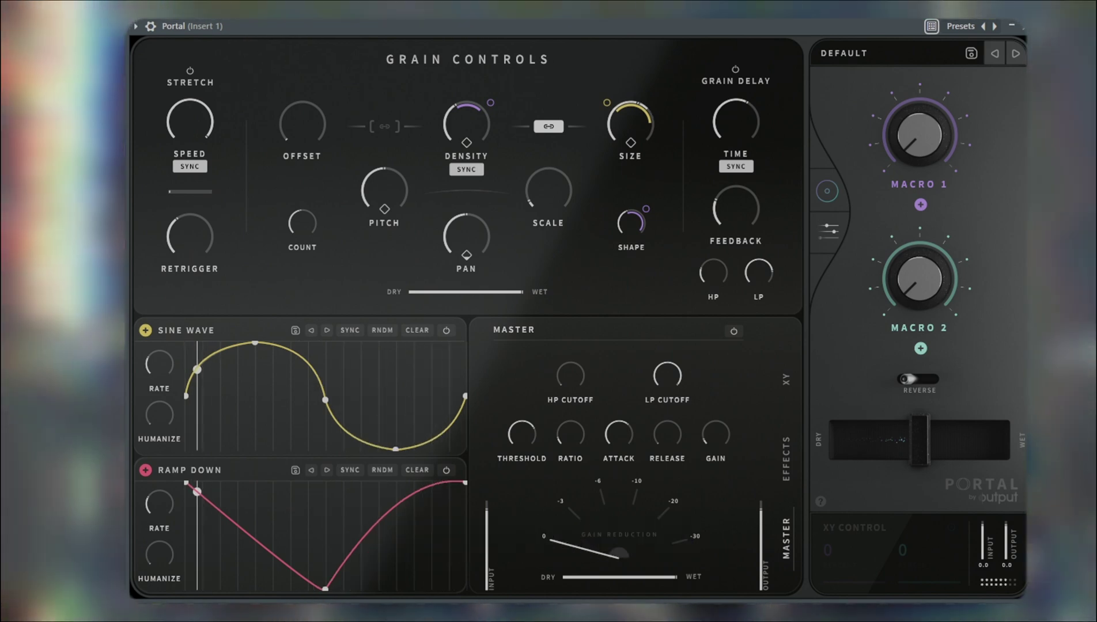
drag(732, 152, 692, 182)
drag(735, 122, 742, 91)
mouse_move(737, 199)
drag(734, 132, 734, 187)
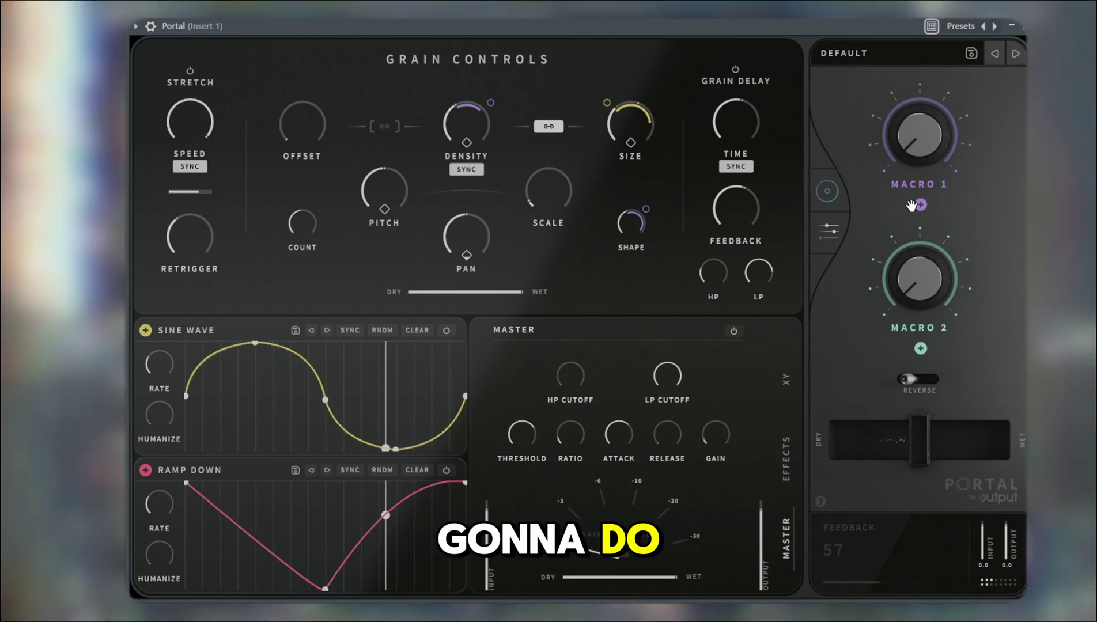
Assign Macro 1 to both the Feedback and the Time of the Grain Delay.
drag(761, 251, 737, 213)
drag(889, 229, 736, 131)
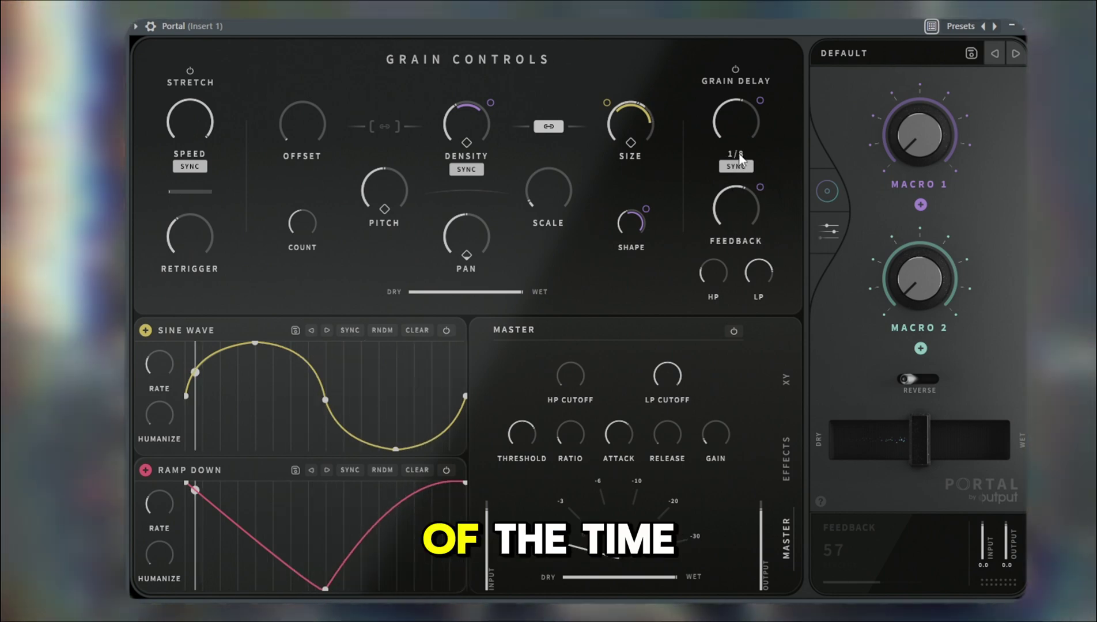
mouse_move(738, 157)
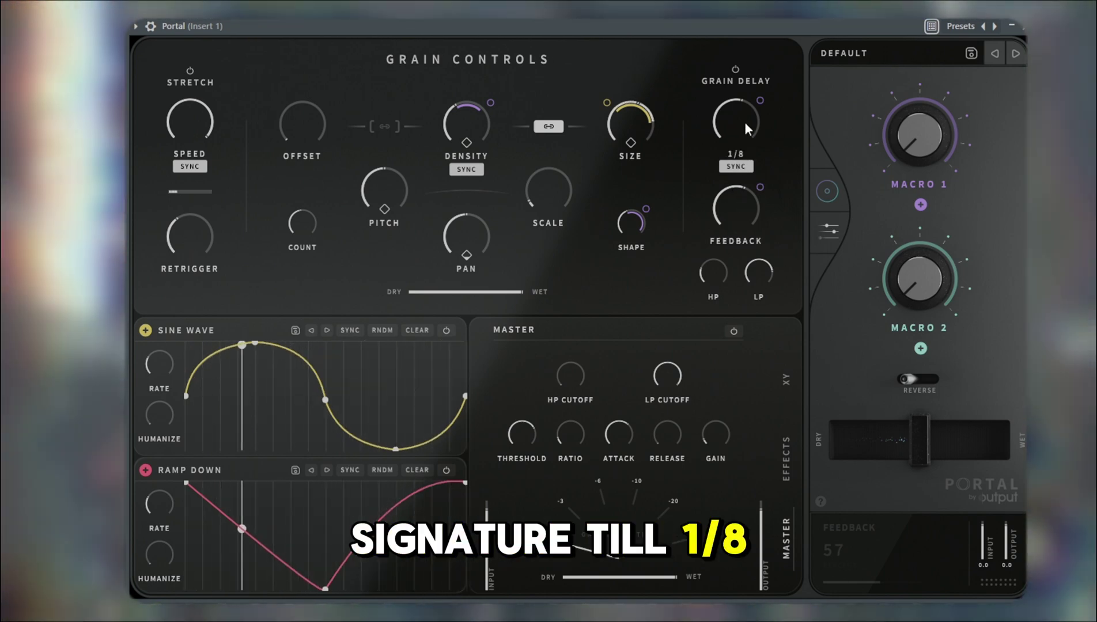
Set the Grain Delay Feedback to 0 percent and its Macro 1 modulation depth to +59.
mouse_move(734, 195)
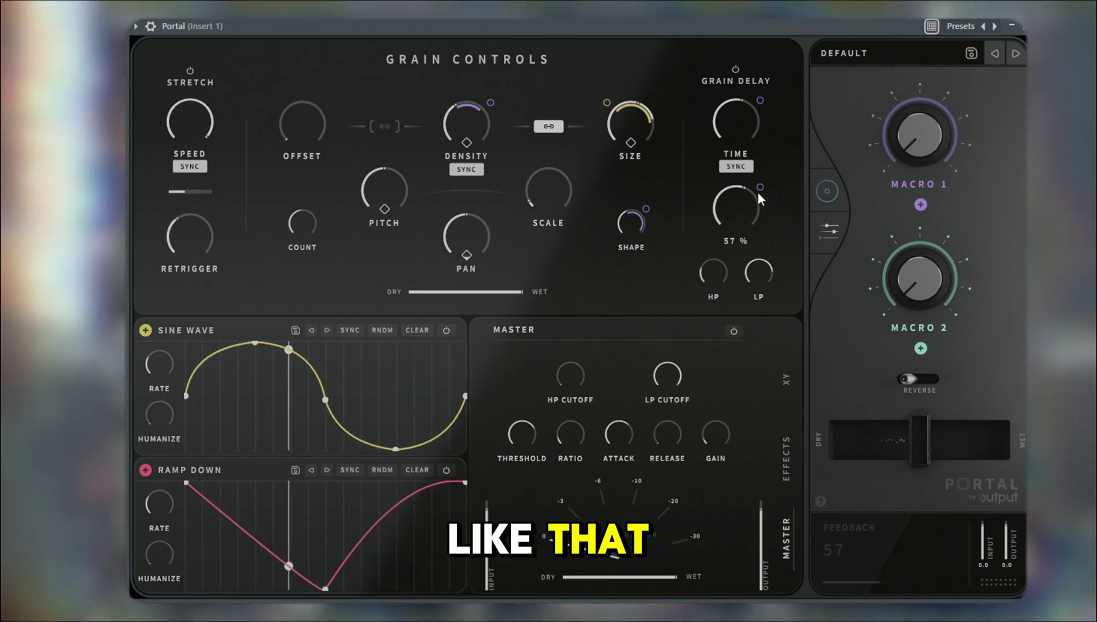
mouse_move(747, 201)
mouse_down()
mouse_move(738, 214)
mouse_move(739, 205)
mouse_up()
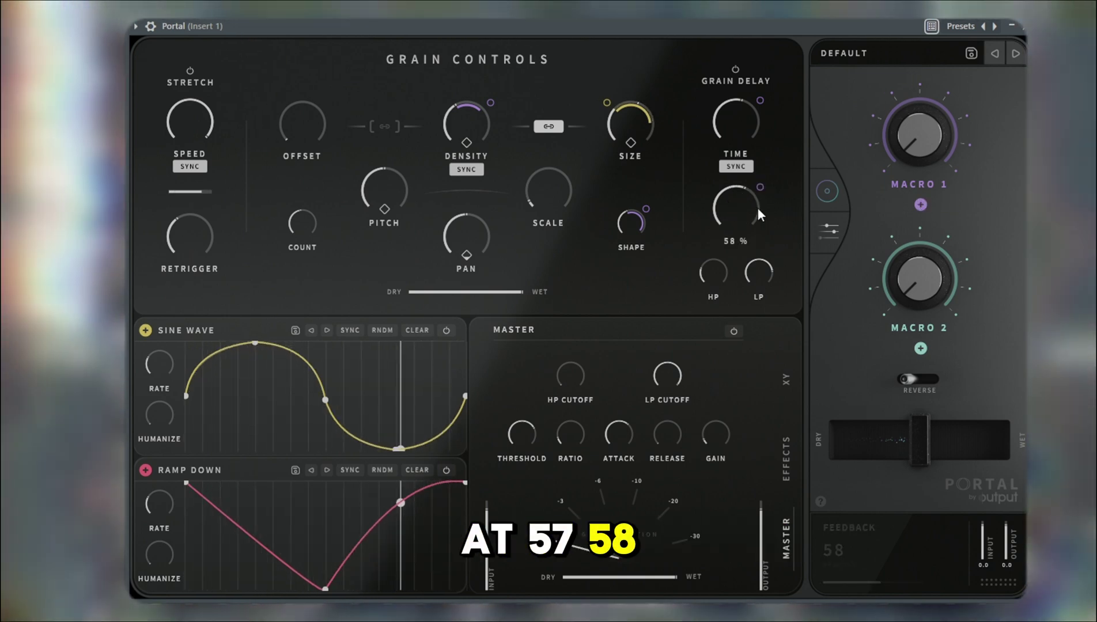
drag(740, 198, 731, 276)
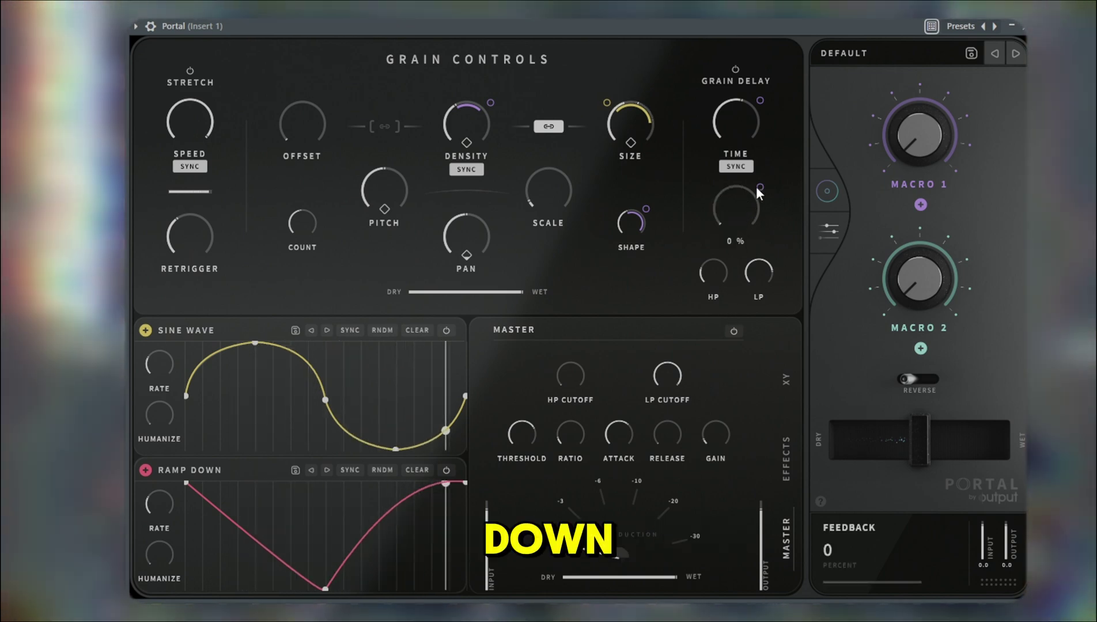
drag(759, 186, 760, 138)
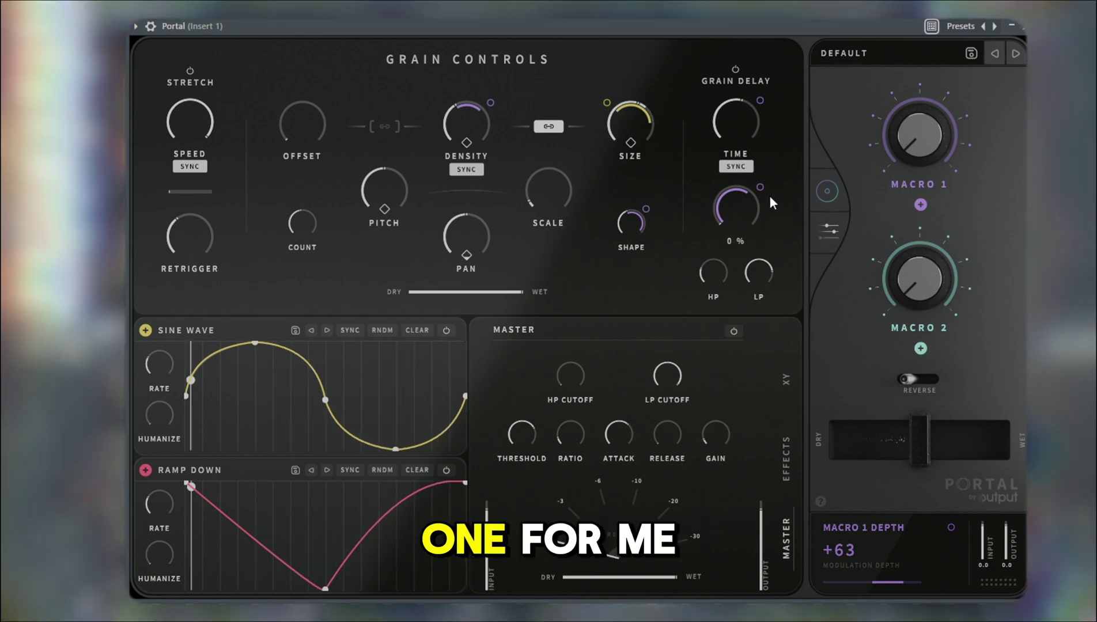
drag(761, 188, 760, 192)
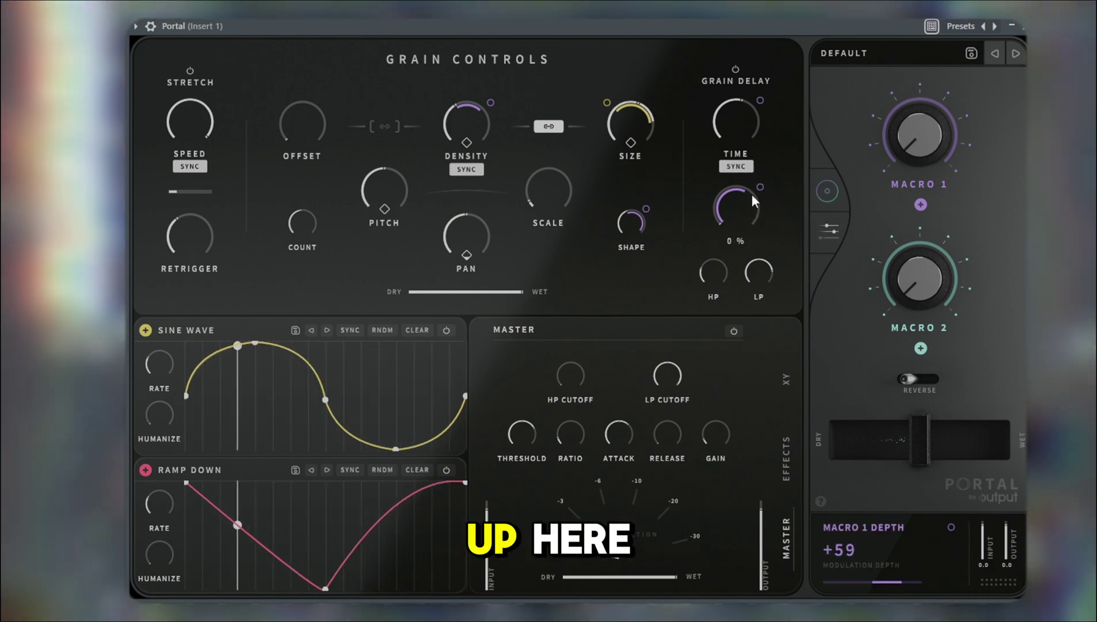
Turn both macros up to maximum and set the main Dry/Wet slider to 86 percent.
drag(917, 163, 917, 69)
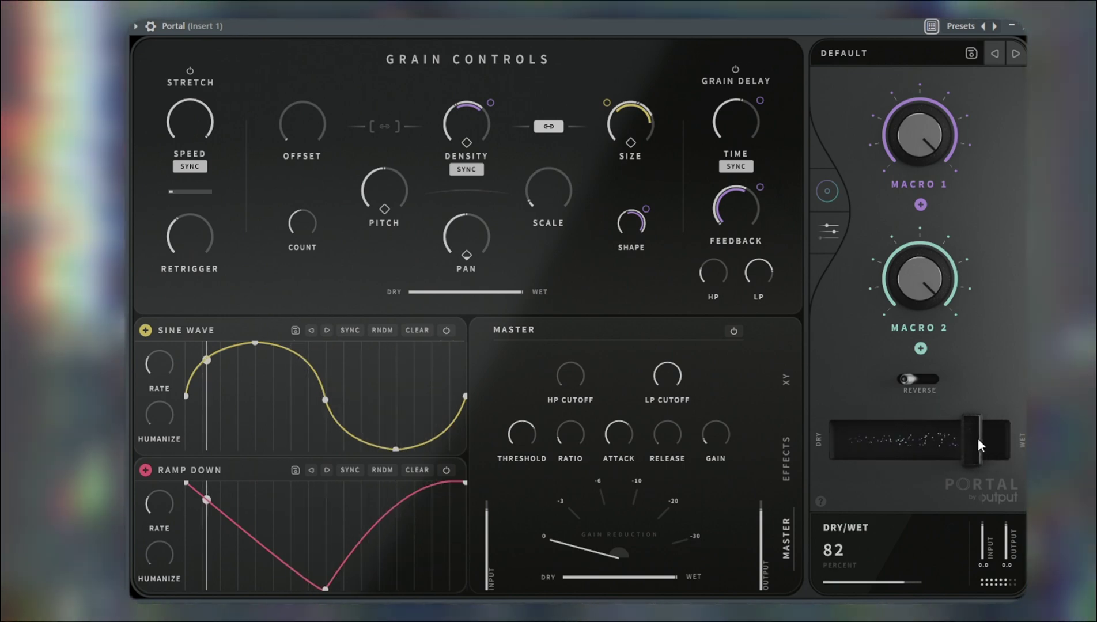
drag(978, 438, 969, 442)
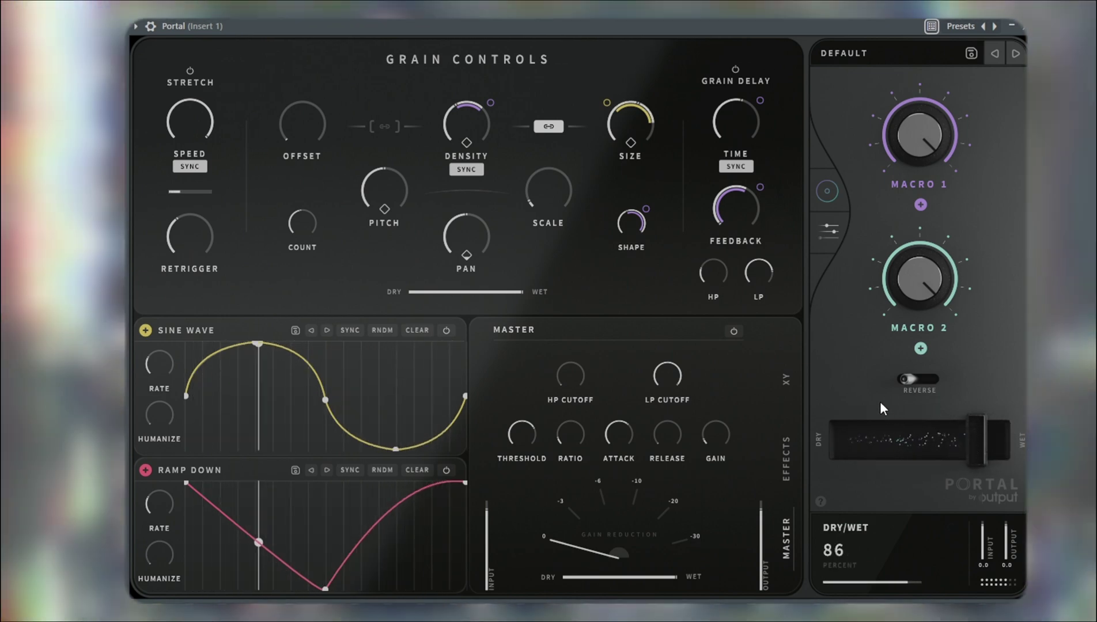
mouse_move(638, 220)
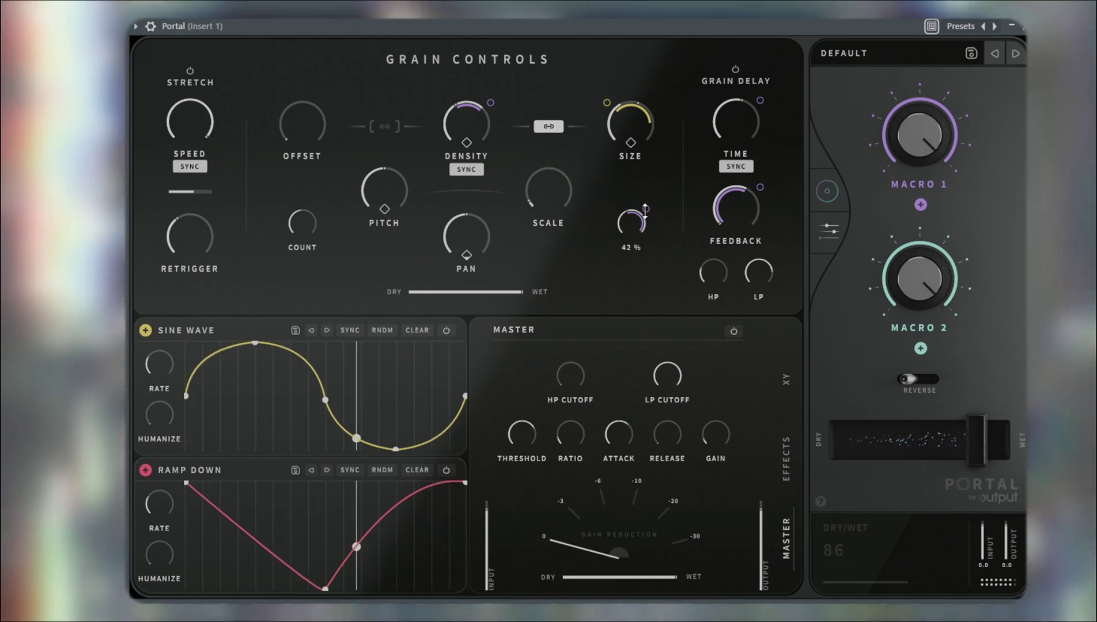
Set the Grain Delay Time to 1/16 and bring the main Dry/Wet slider back to about the middle.
mouse_move(735, 114)
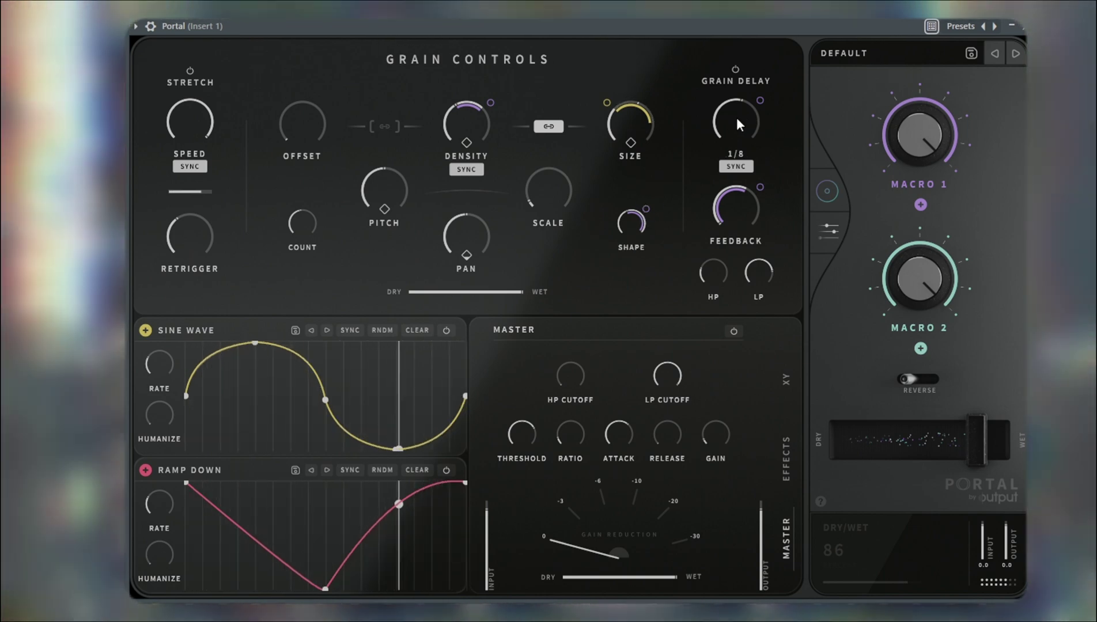
drag(737, 124, 741, 136)
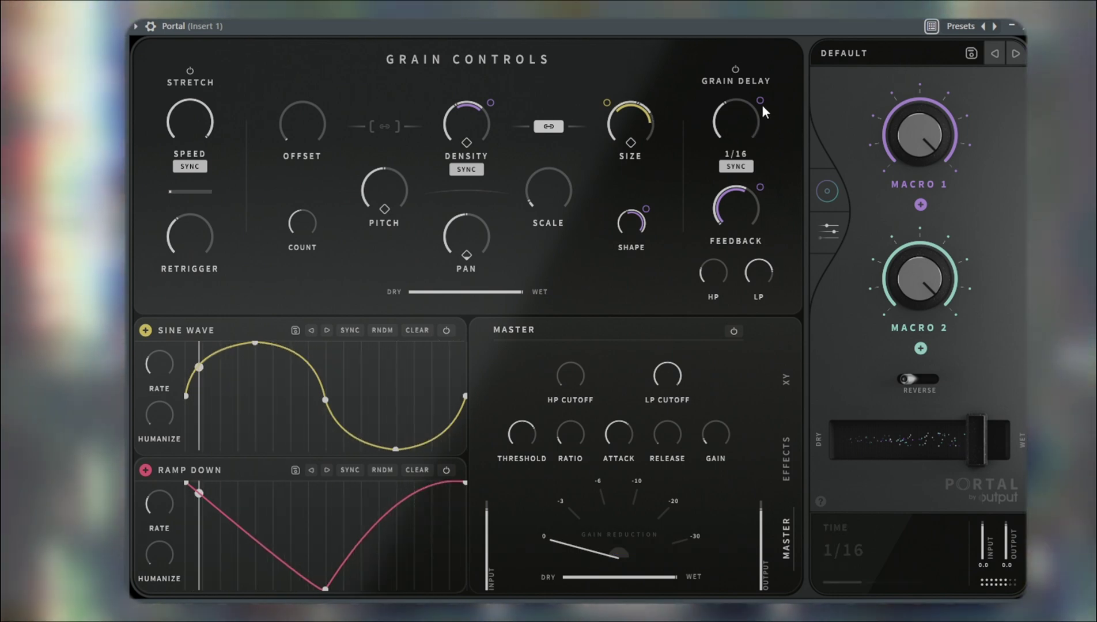
drag(944, 446, 919, 452)
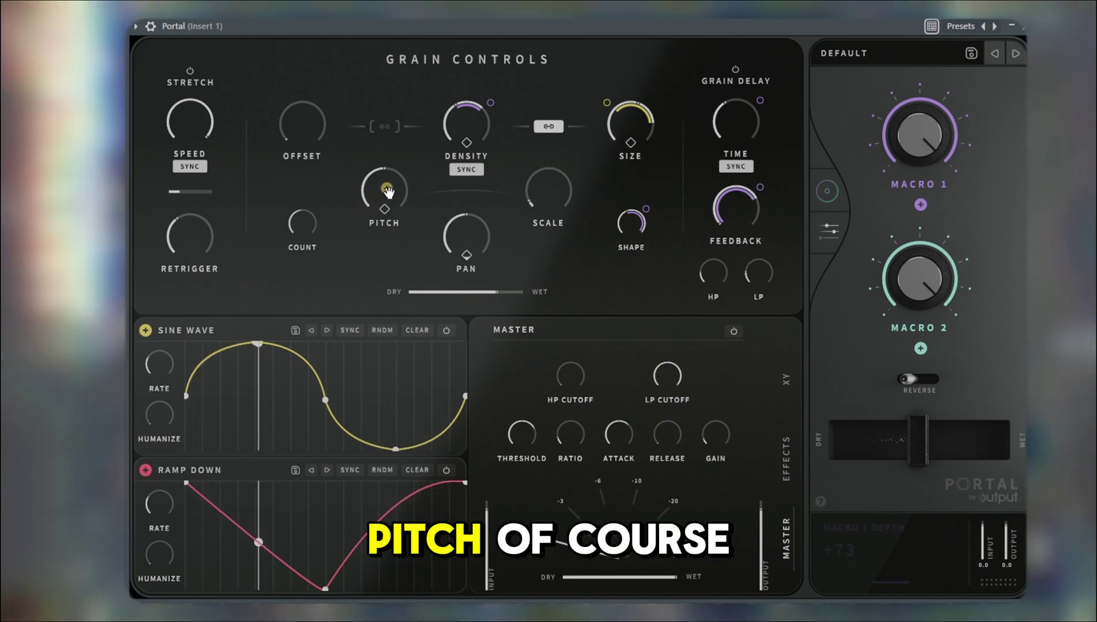
Raise the grain Scale slightly and modulate the Pitch with the sine wave and Macro 1, giving Macro 1 a depth of +34.
mouse_move(548, 167)
mouse_down()
mouse_move(557, 183)
mouse_move(554, 165)
mouse_up()
drag(378, 183, 406, 126)
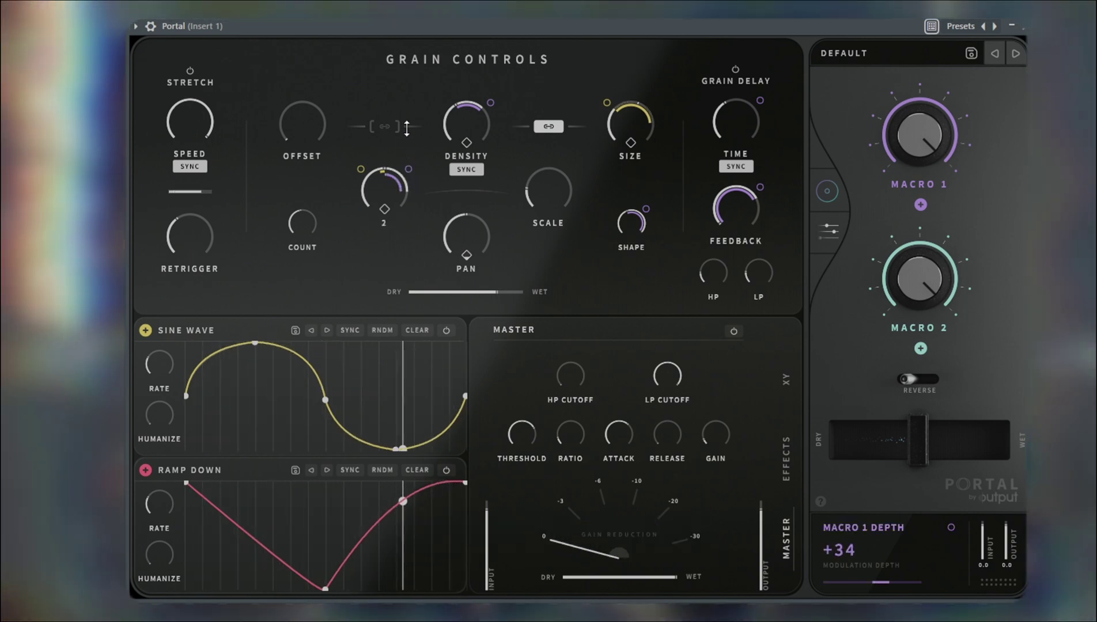
drag(893, 181, 845, 402)
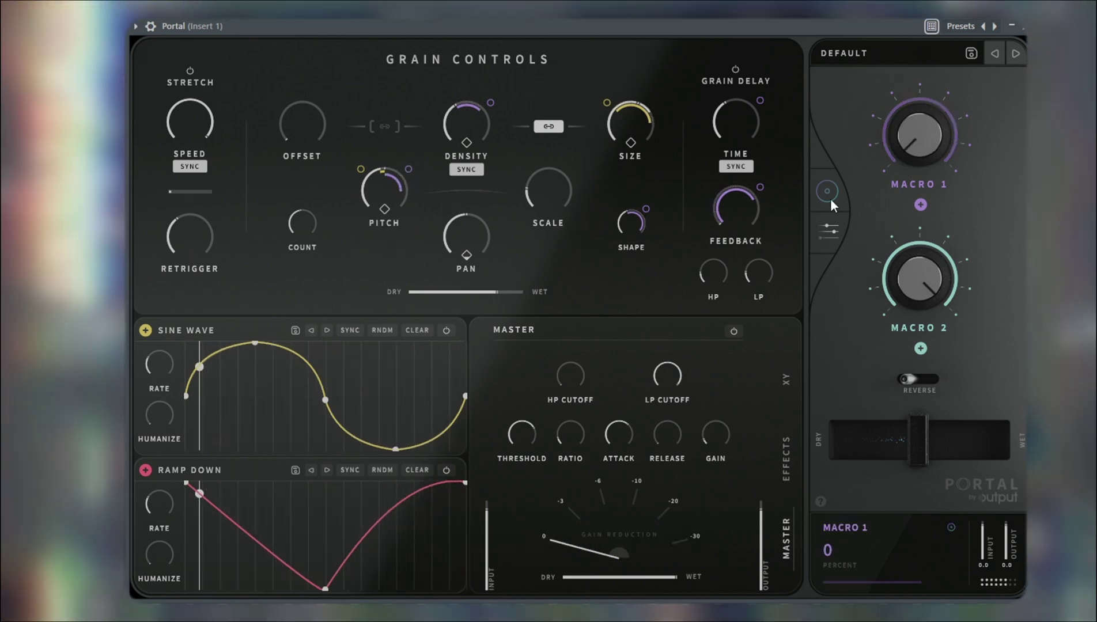
drag(930, 78, 930, 23)
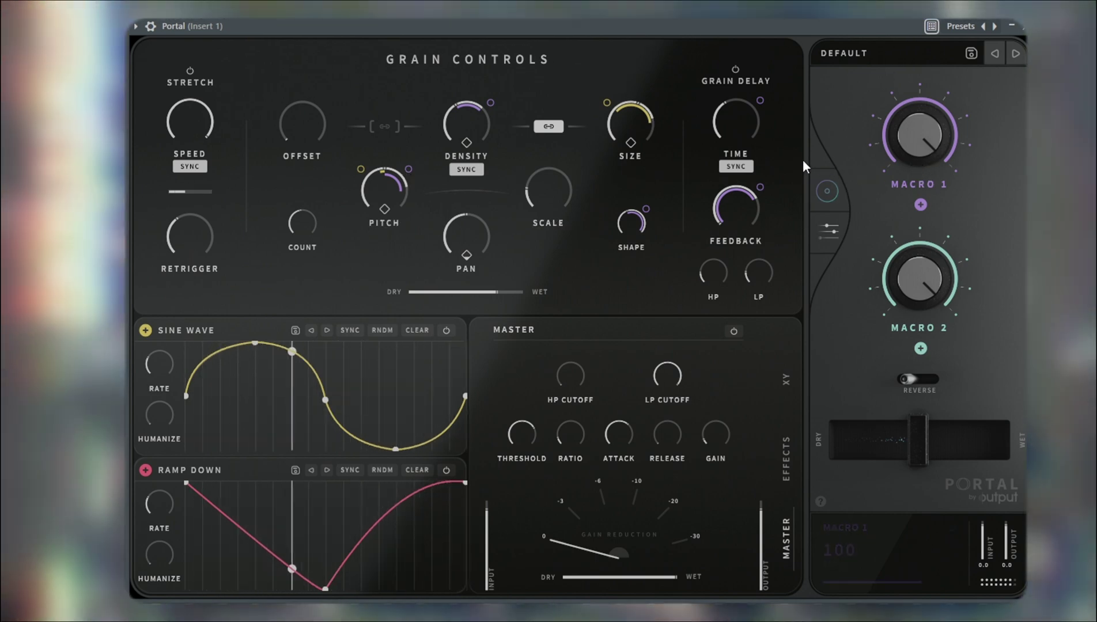
Set the master LP Cutoff to 4.96 kHz with Macro 1 modulating it, and turn both macros down to 0.
mouse_move(671, 376)
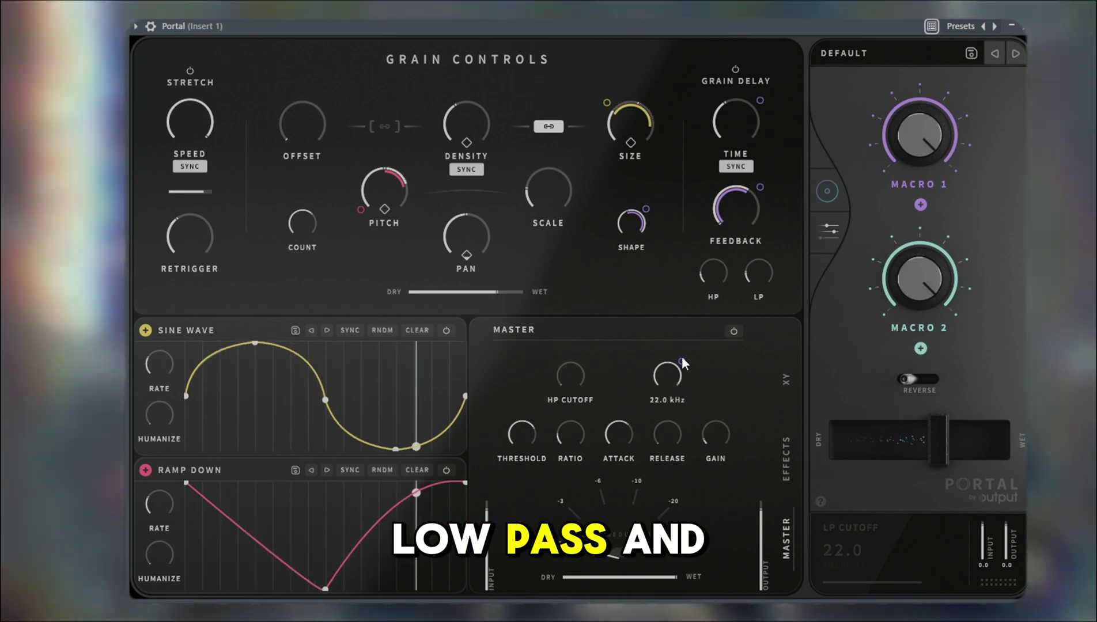
drag(682, 362, 709, 385)
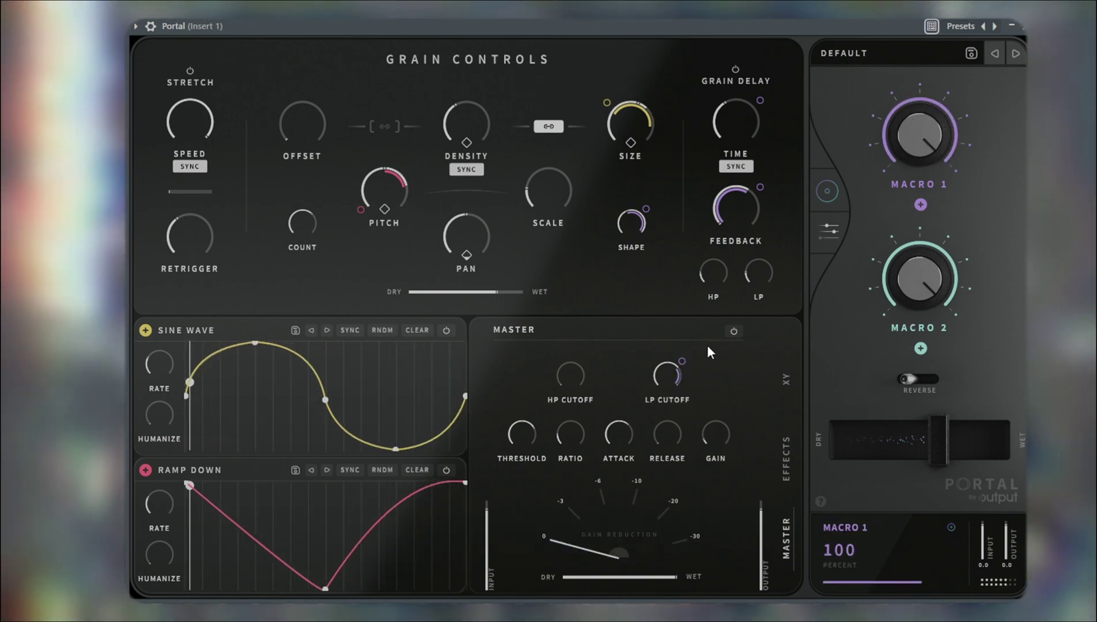
click(623, 310)
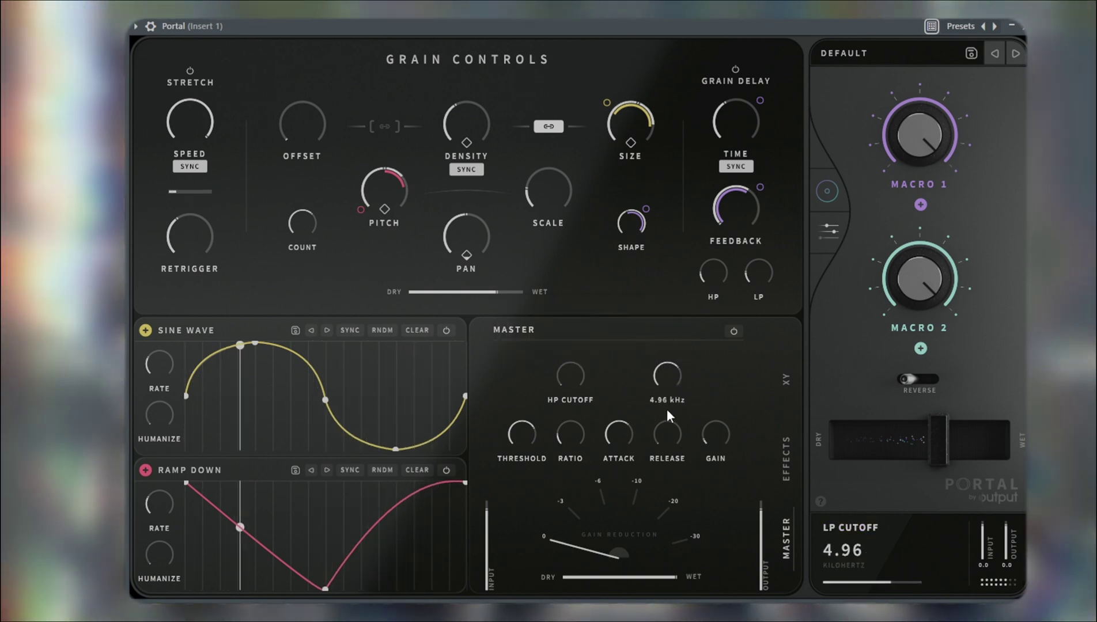
drag(920, 204, 853, 343)
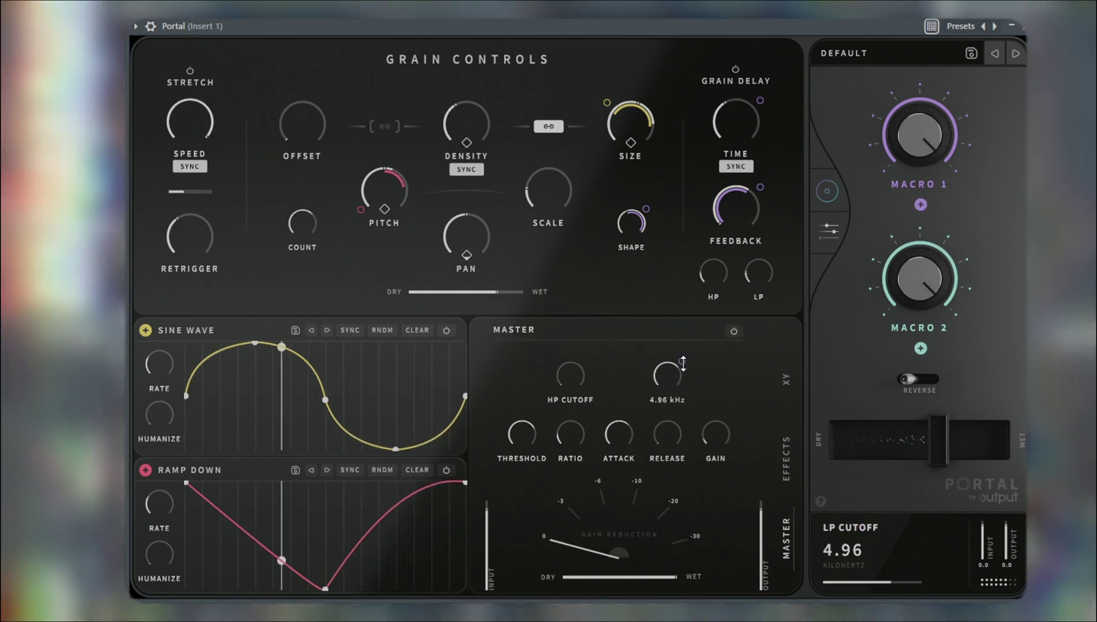
drag(675, 378, 667, 396)
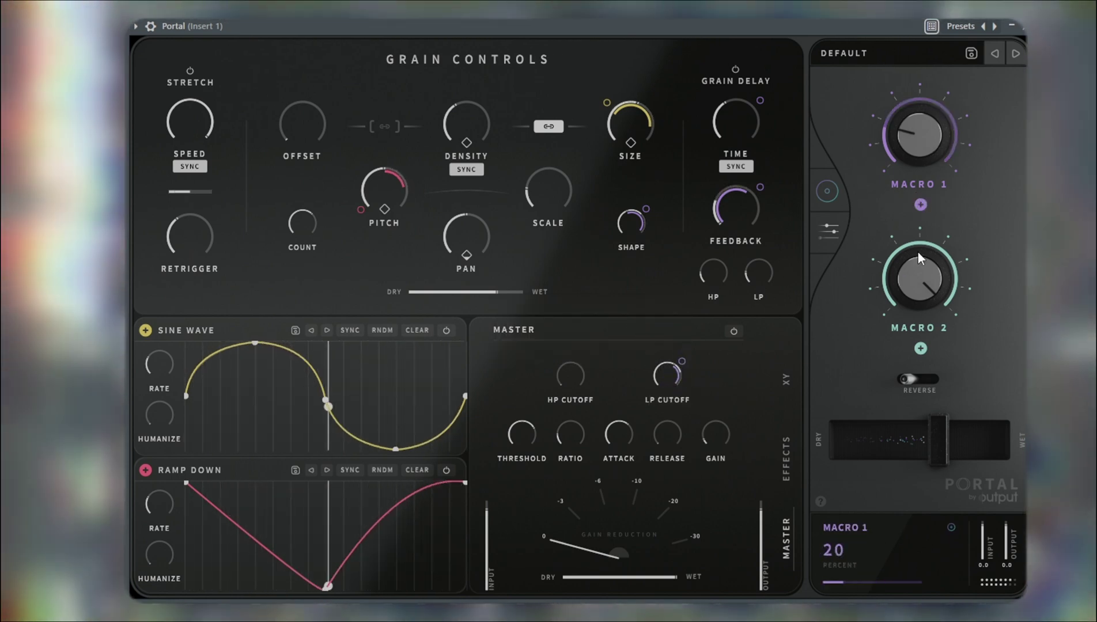
drag(919, 227, 898, 385)
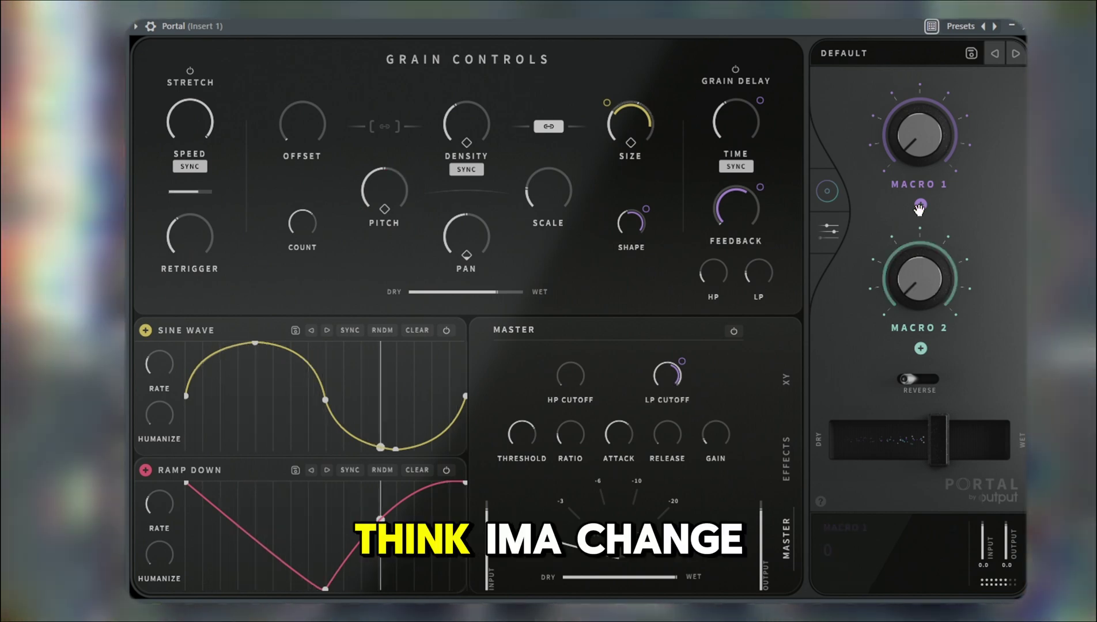
Assign Macro 1 to the grain Pitch and rename the macro BLAZE.
drag(920, 204, 410, 135)
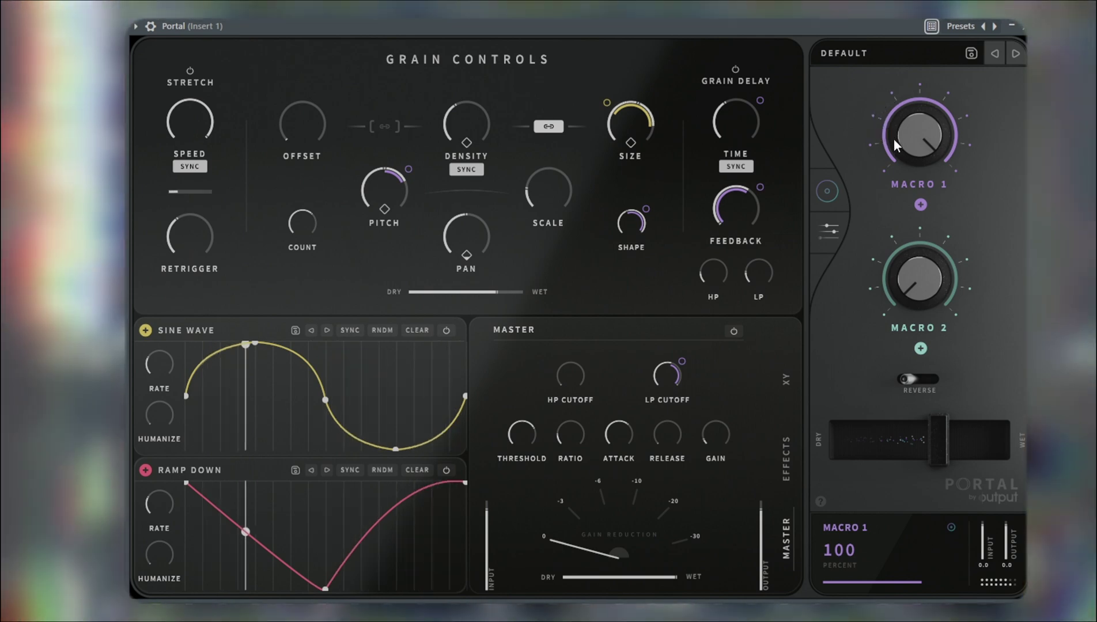
click(944, 198)
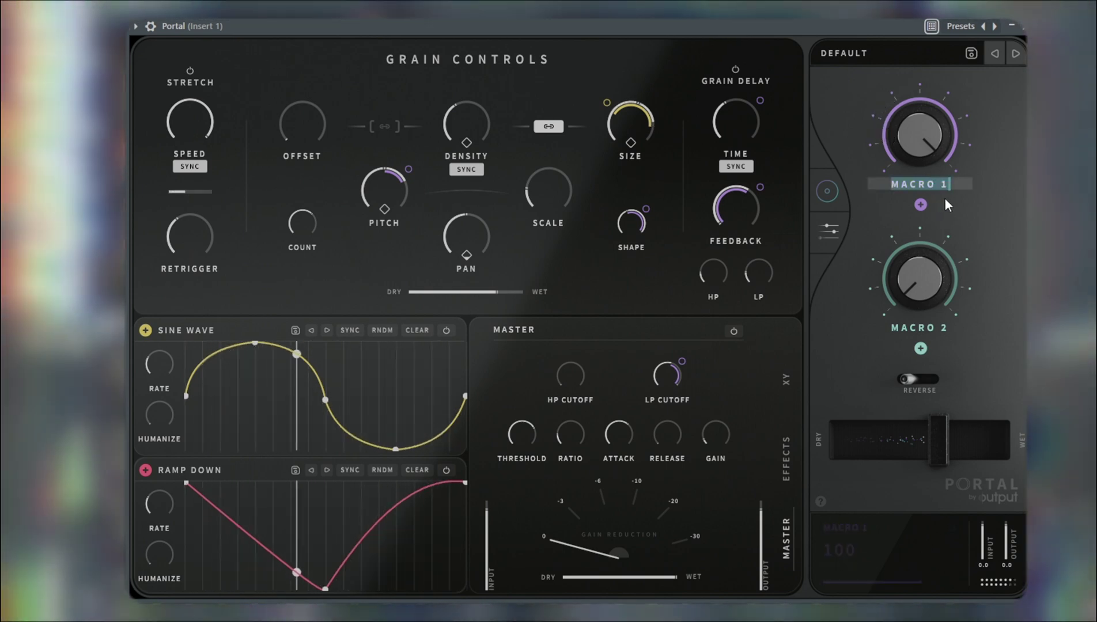
text(BLAZE)
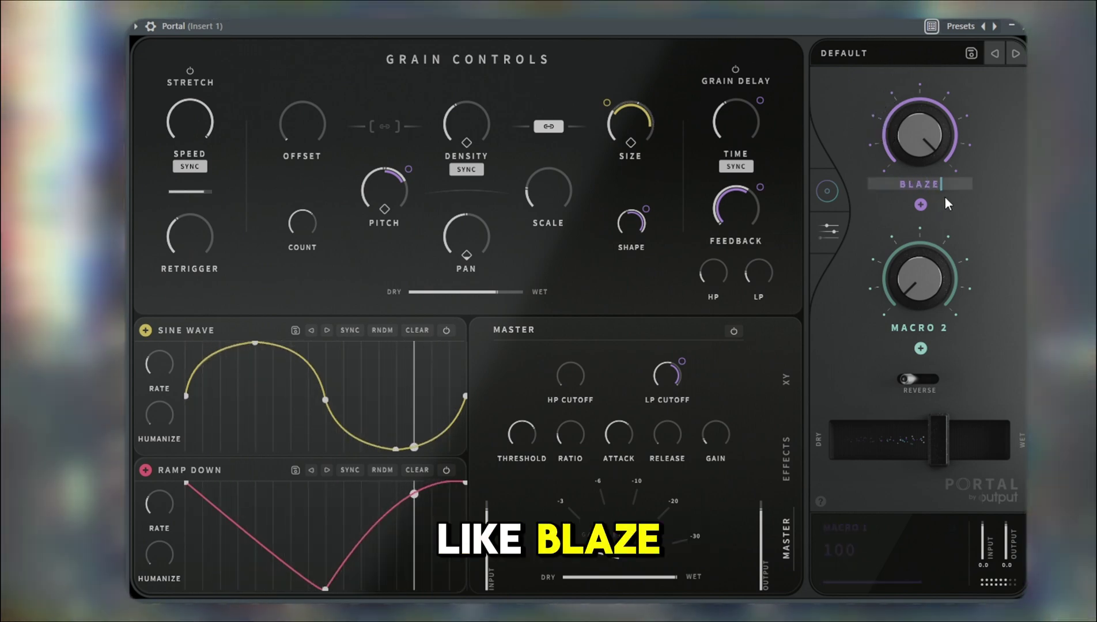
key(Return)
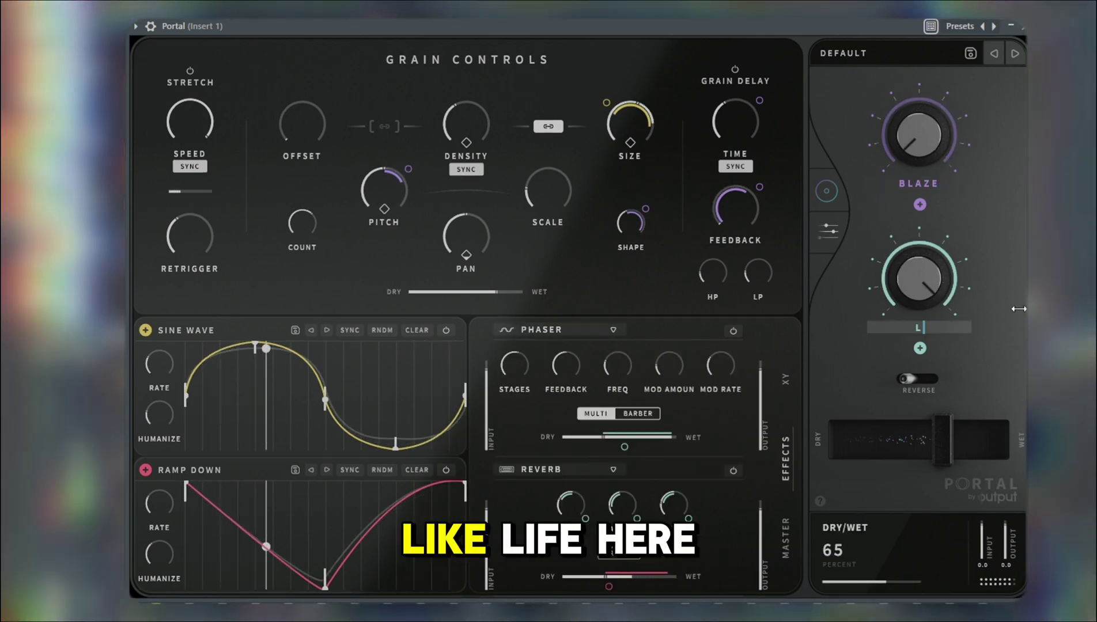
Rename Macro 2 as ROOM.
text(L)
key(BackSpace)
text(ROOM)
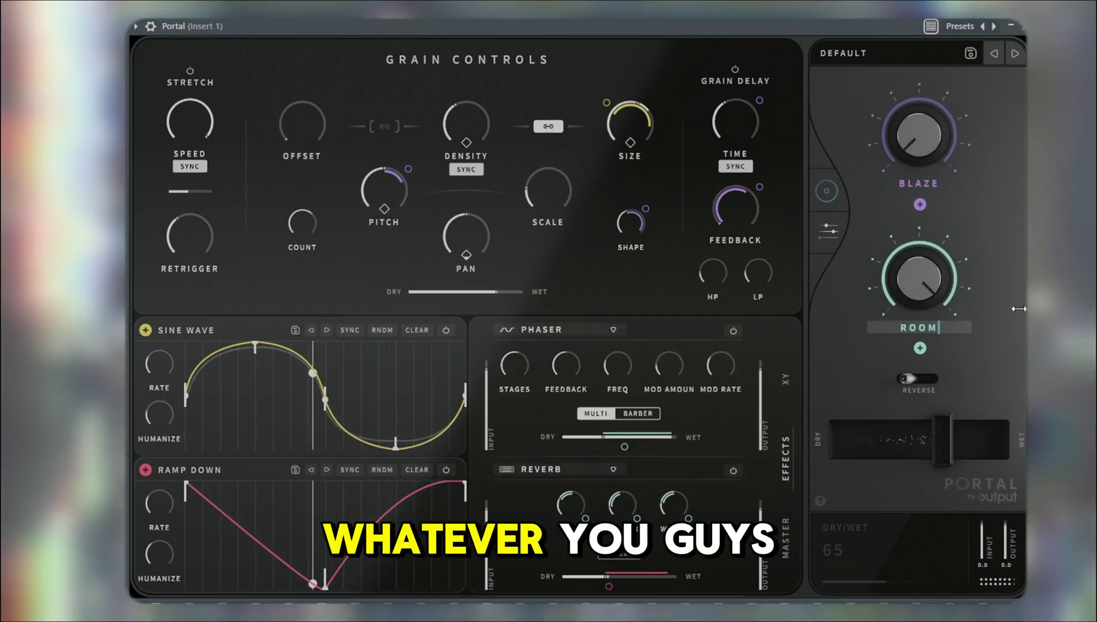
key(Return)
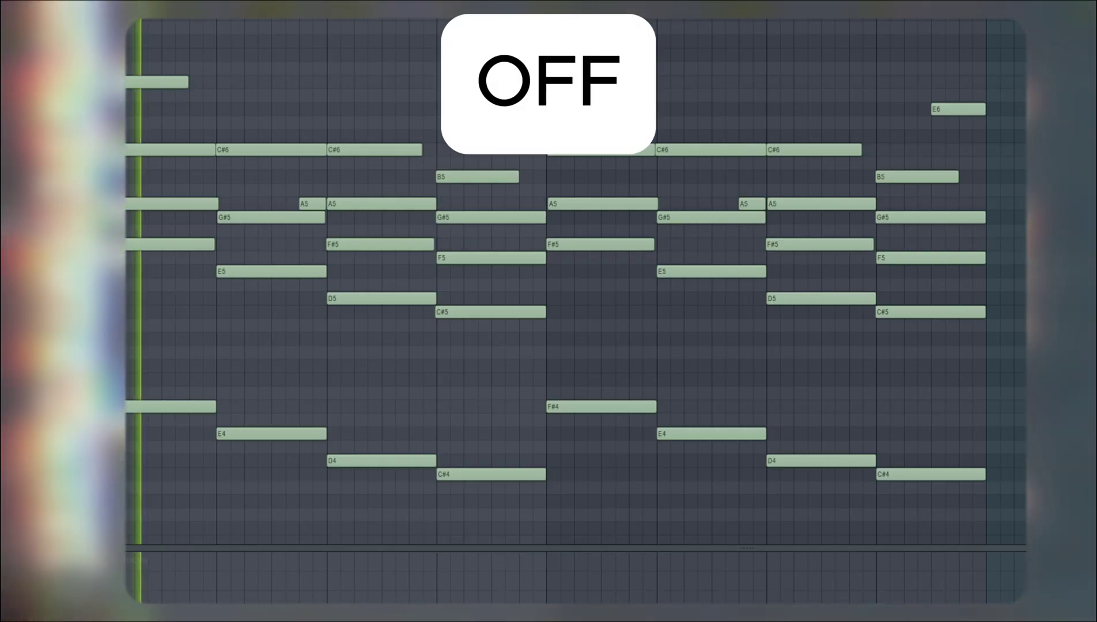
Bring up the mixer and move the Portal window aside so the first mixer tracks show beside it.
key(F9)
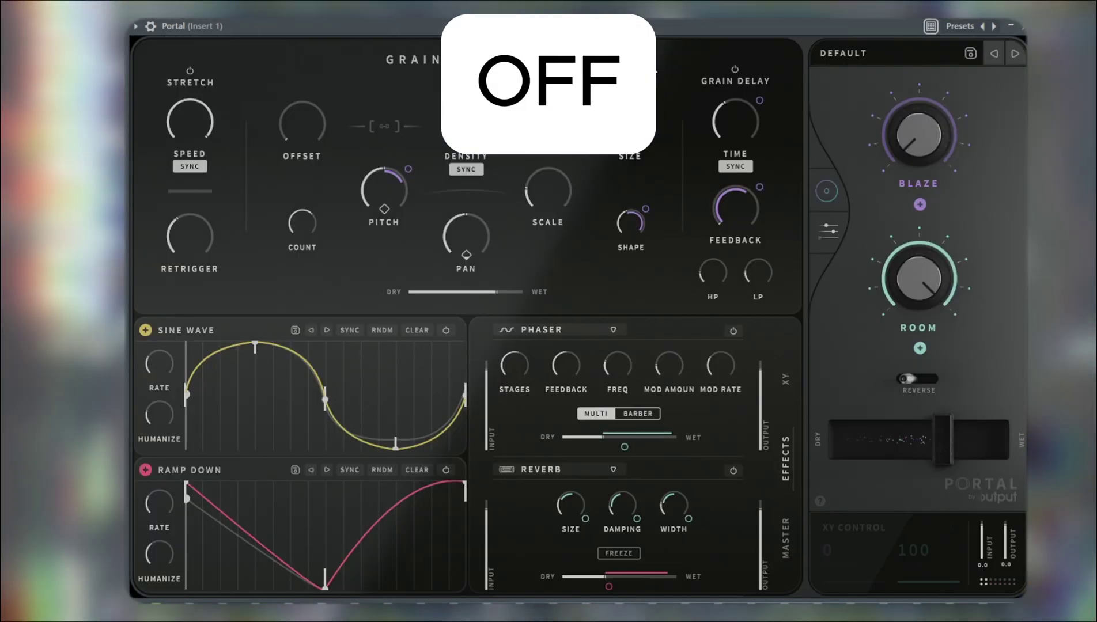
drag(647, 32, 724, 73)
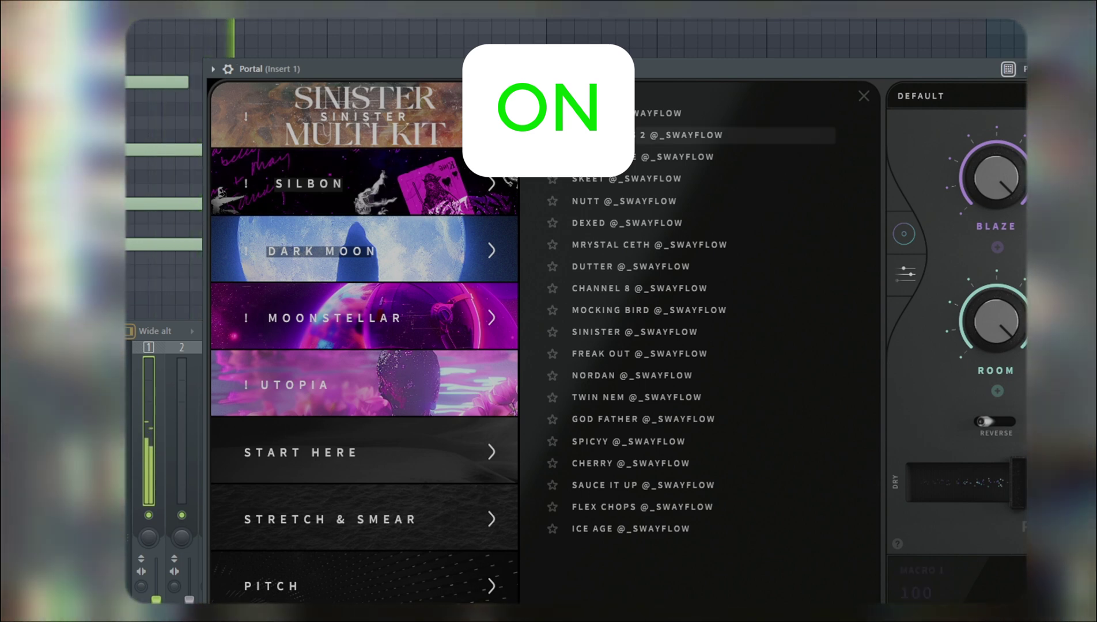
Show the advanced grain controls, set the overall dry/wet to 47%, lower BLAZE, and set ROOM to 81.
click(899, 275)
drag(1015, 482, 990, 480)
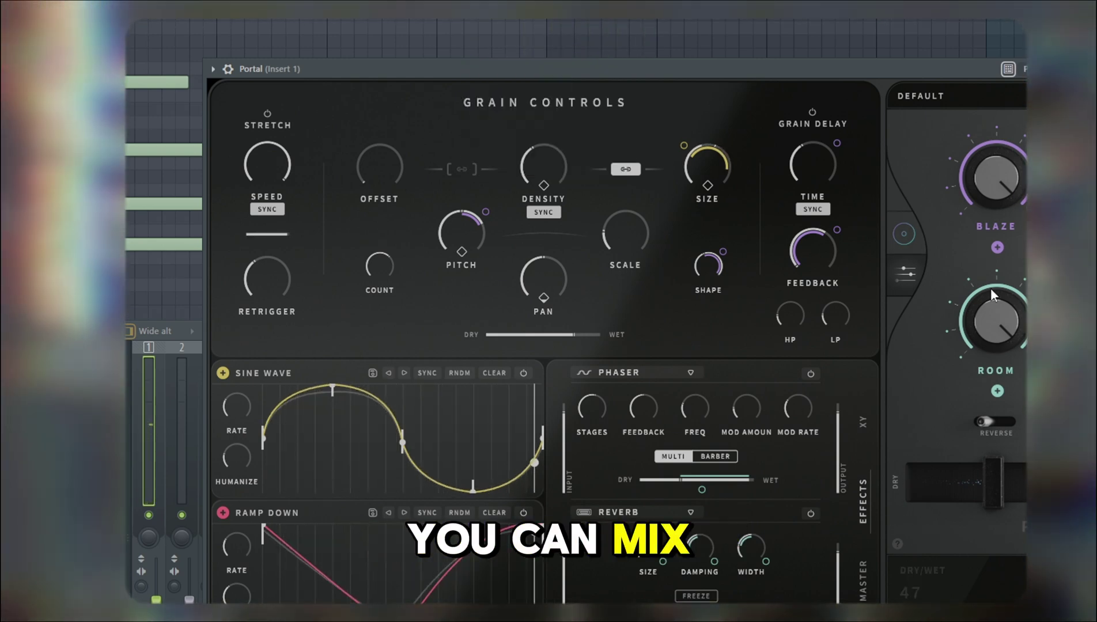
drag(999, 300, 982, 387)
drag(1002, 187, 1011, 279)
mouse_move(1013, 321)
mouse_down()
mouse_move(1015, 290)
mouse_move(1016, 312)
mouse_up()
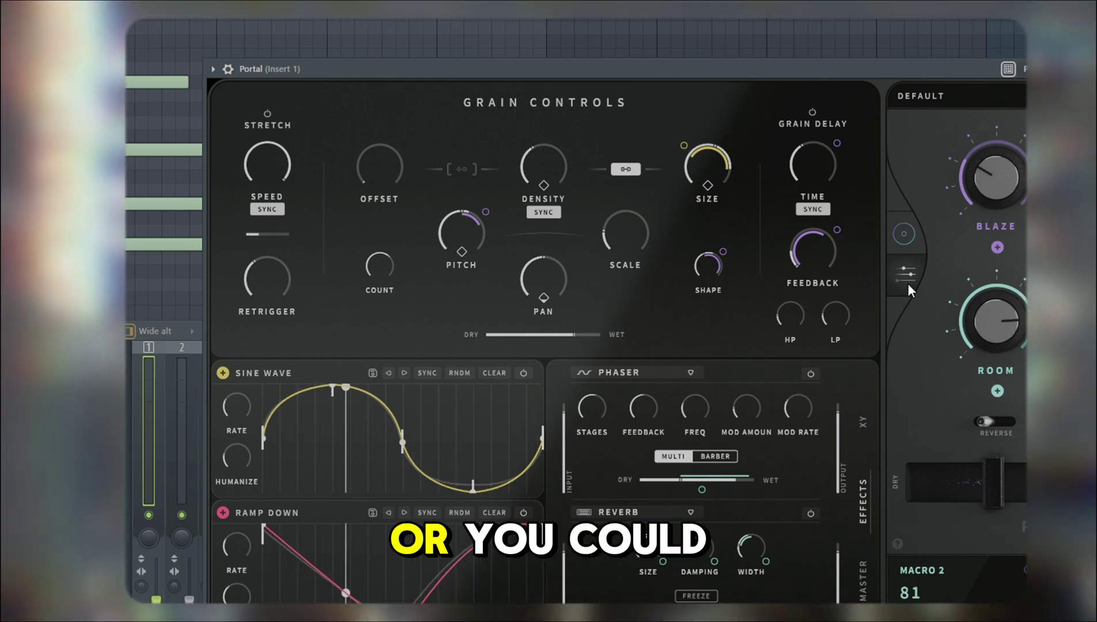
Save the finished patch as a user preset named ! NEON.
click(906, 276)
drag(633, 436, 378, 333)
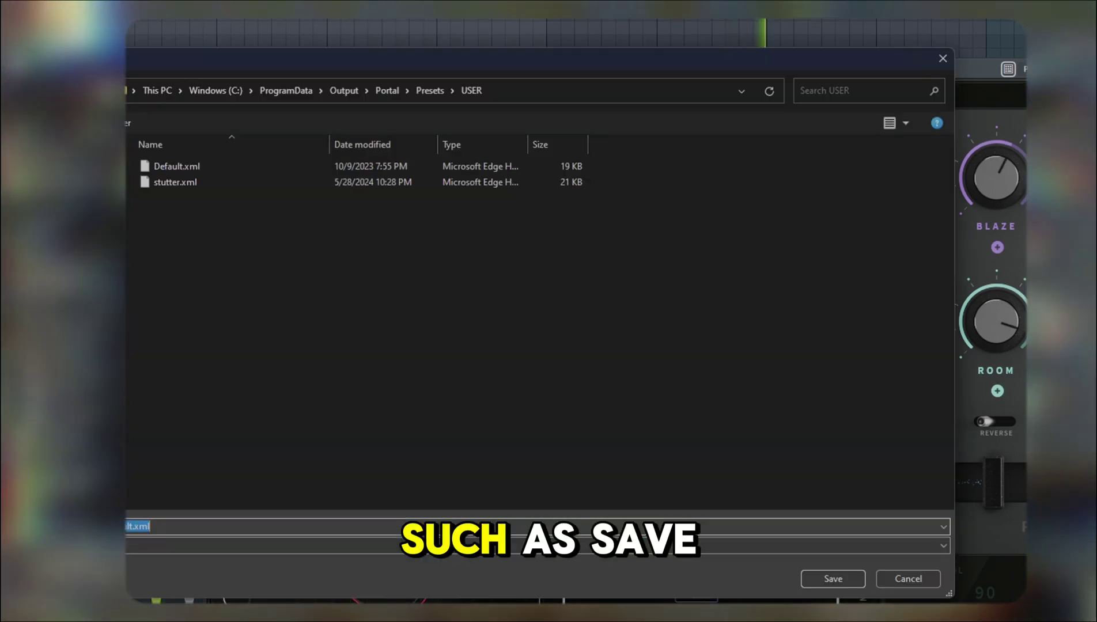
text(! N)
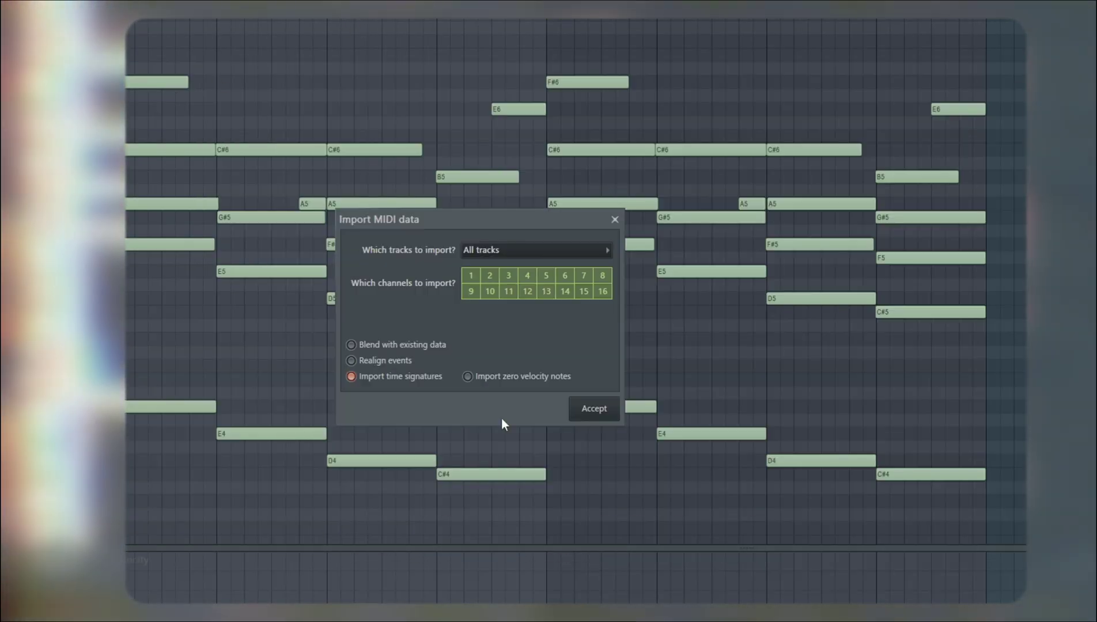
Import several MIDI melodies into the piano roll one after another, using all tracks and channels.
click(594, 408)
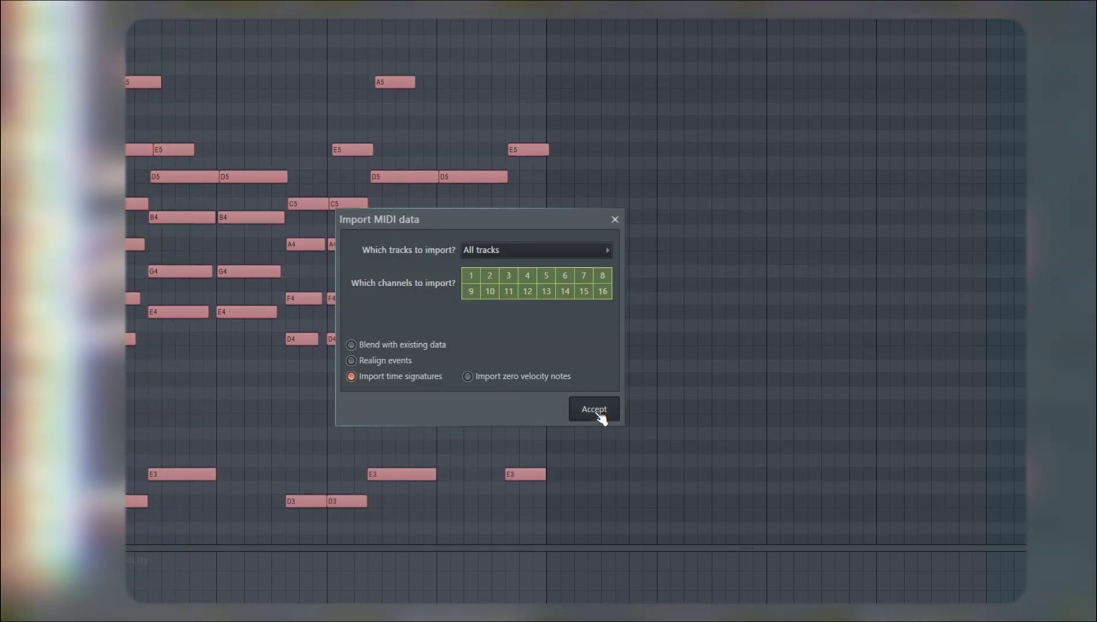
click(594, 408)
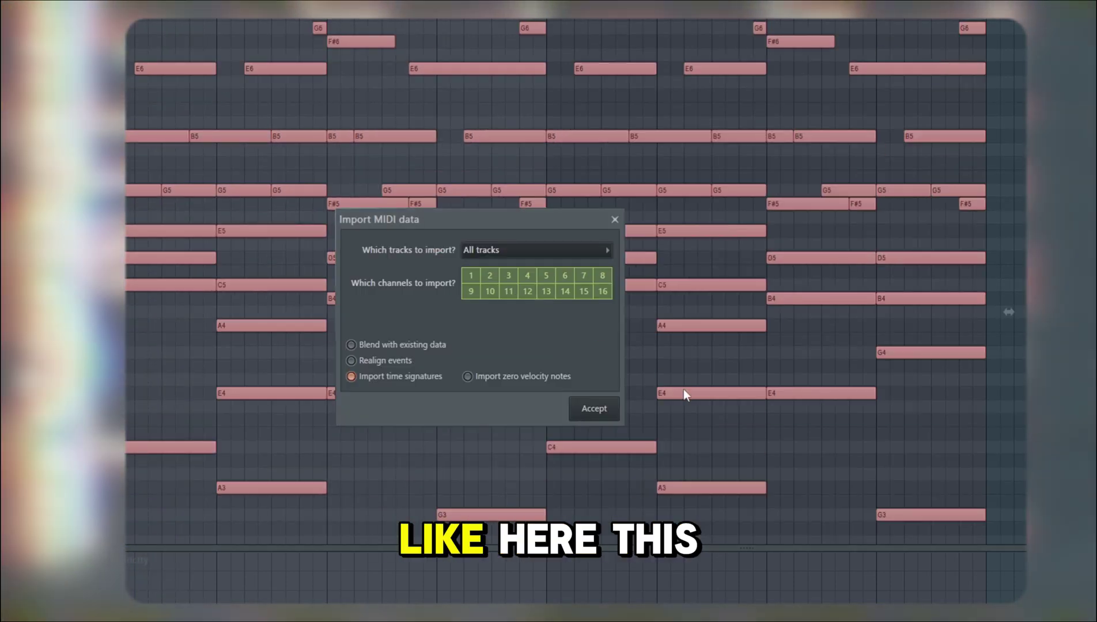
click(594, 409)
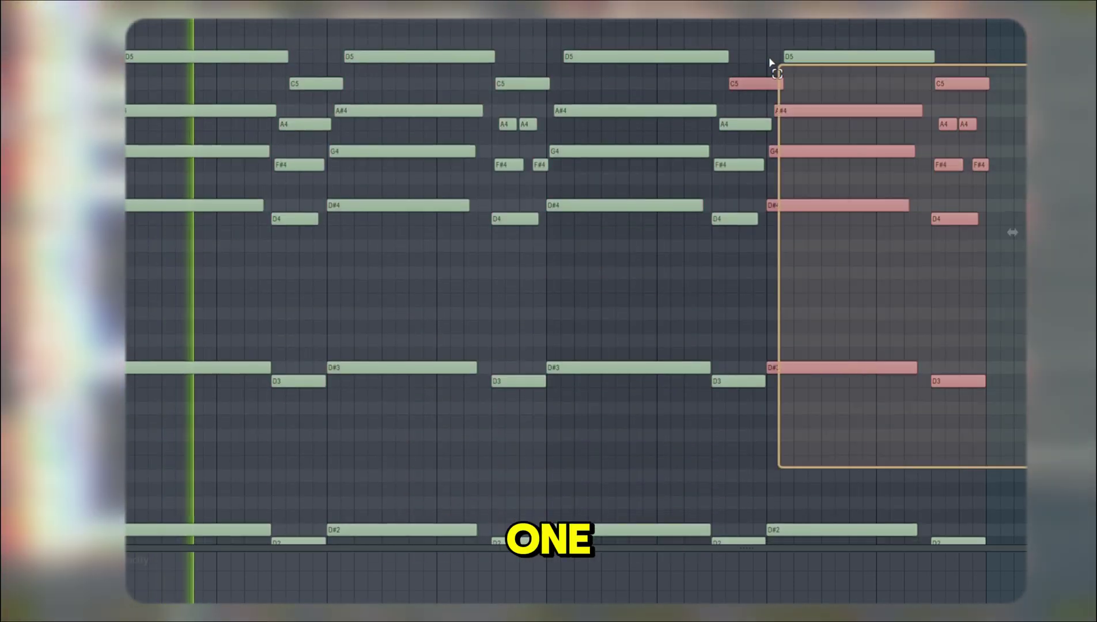
Replace the second half of the melody with a copy of the first, and adjust the KEY - ALAN sampler's sample settings.
scroll(759, 196, down, 3)
drag(997, 450, 623, 167)
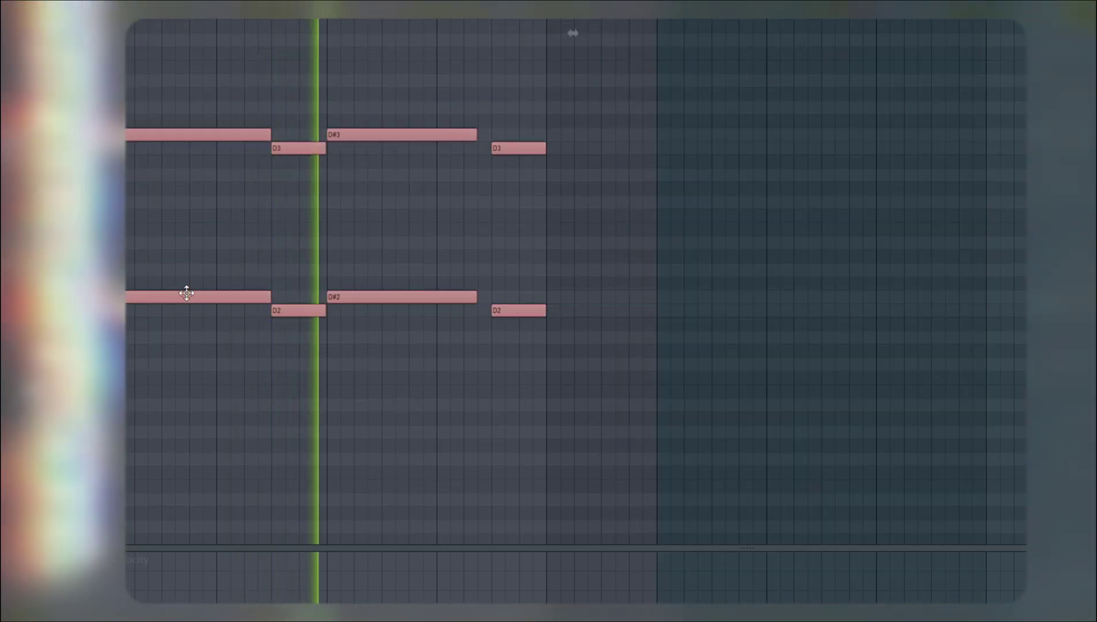
drag(186, 293, 622, 289)
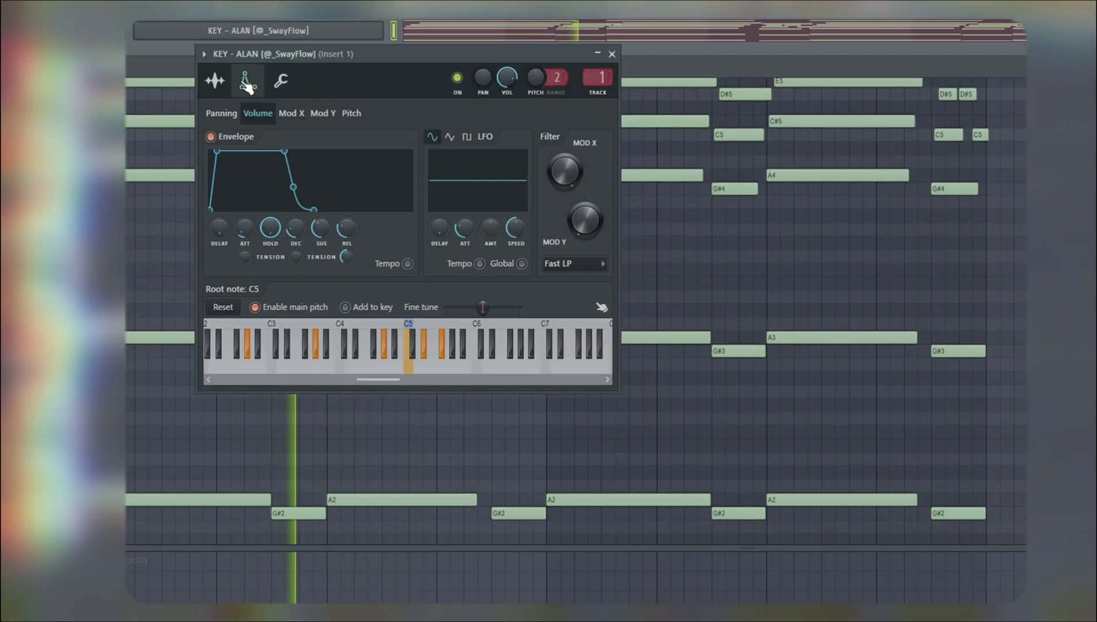
click(214, 81)
drag(340, 349, 289, 349)
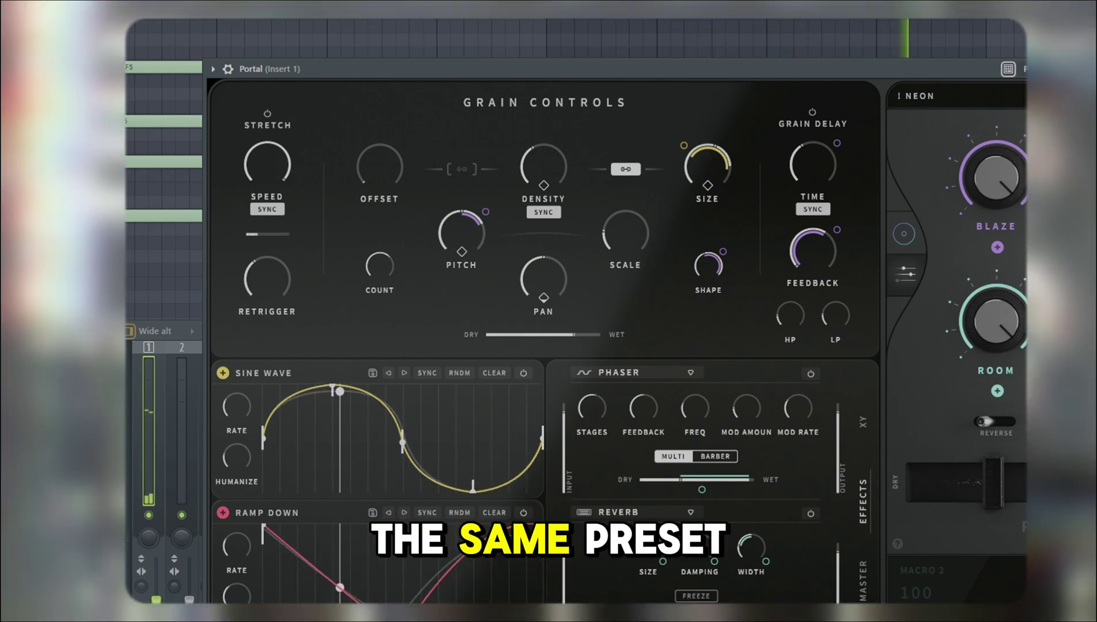
Audition the ! NEON preset on the new melody while varying the ROOM and BLAZE macros.
drag(1012, 327, 1007, 460)
drag(981, 198, 993, 342)
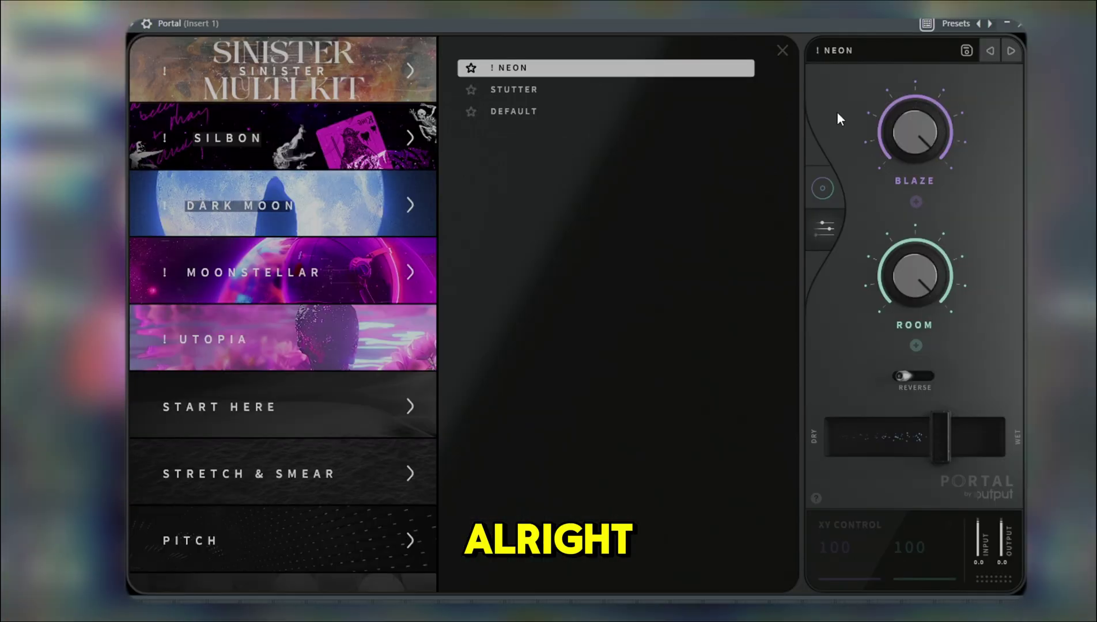
Load the DEFAULT preset and, in its advanced controls, set the grain Shape to 100% and Density to 1/4.
click(507, 110)
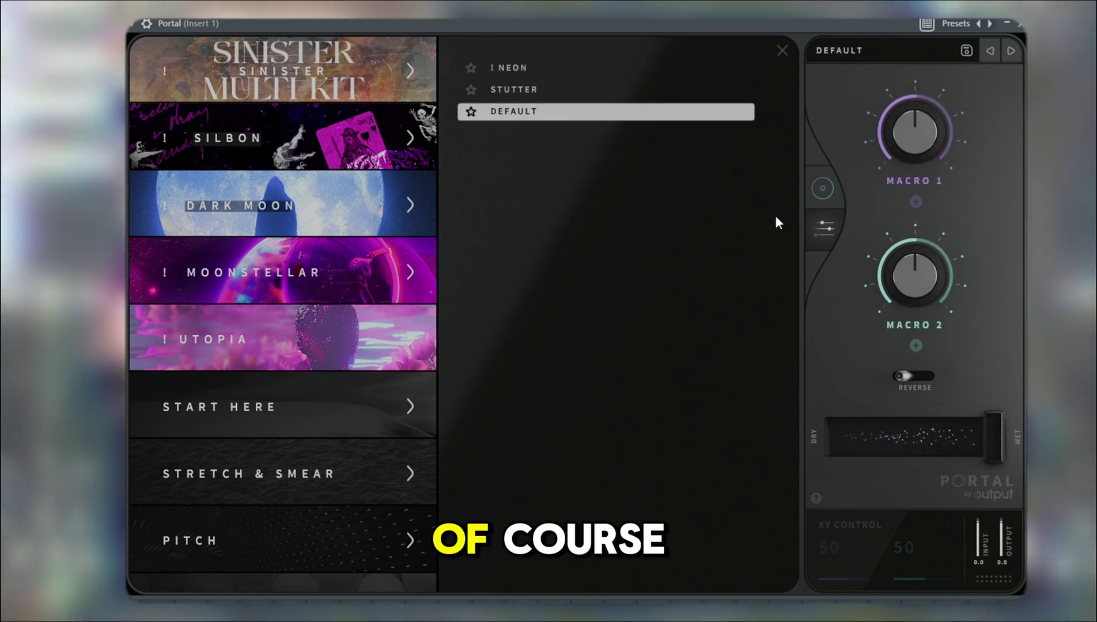
click(823, 228)
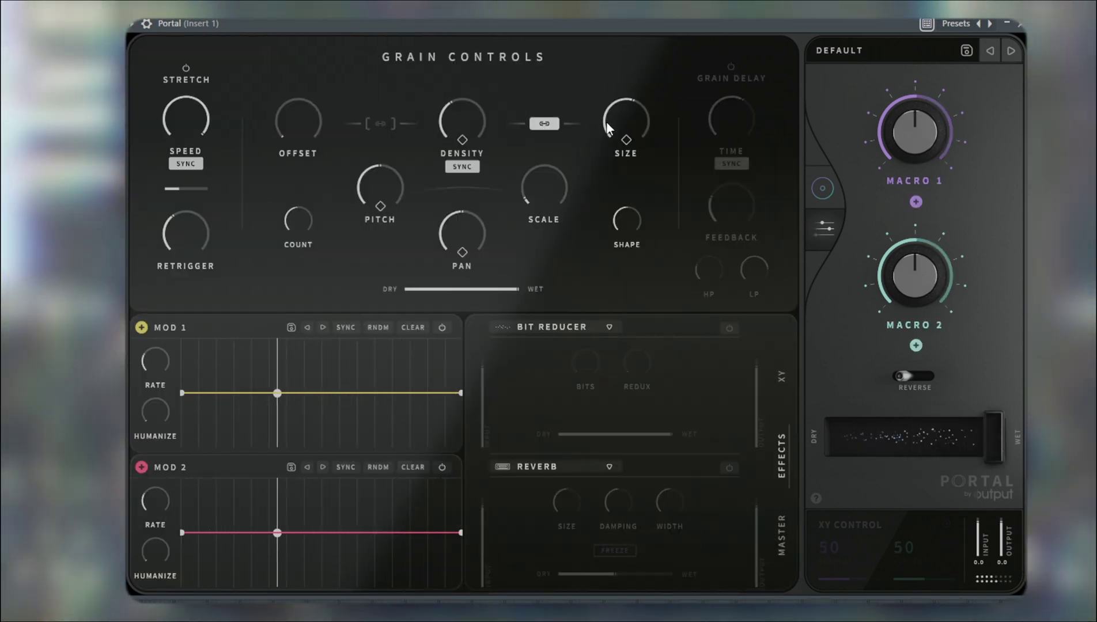
drag(603, 122, 620, 155)
mouse_move(622, 208)
mouse_down()
mouse_move(628, 145)
mouse_move(627, 214)
mouse_up()
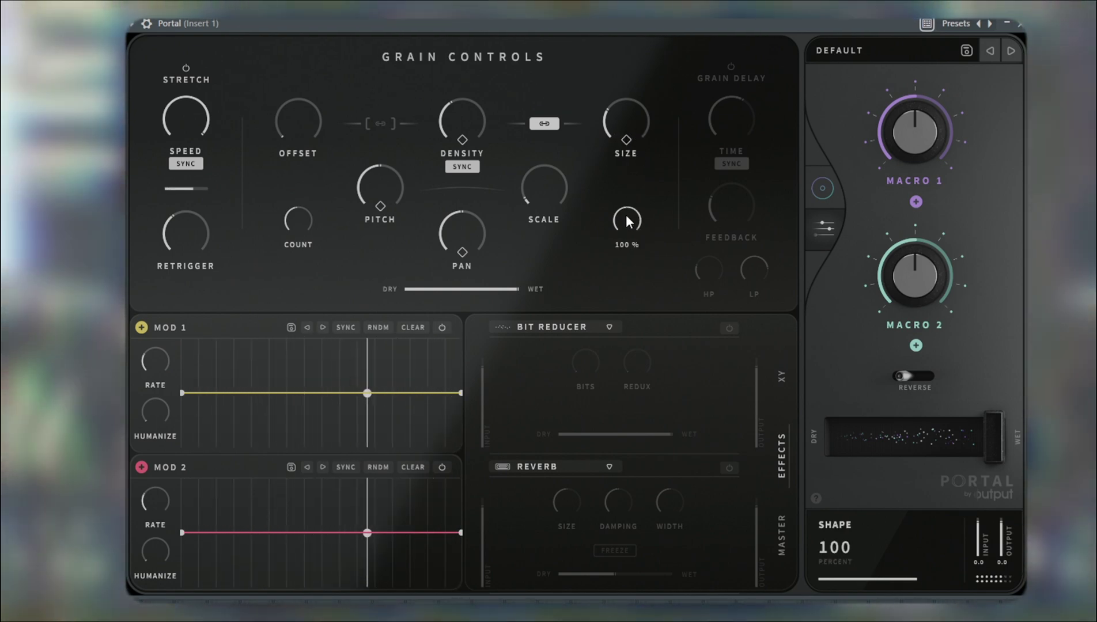
drag(459, 95, 462, 69)
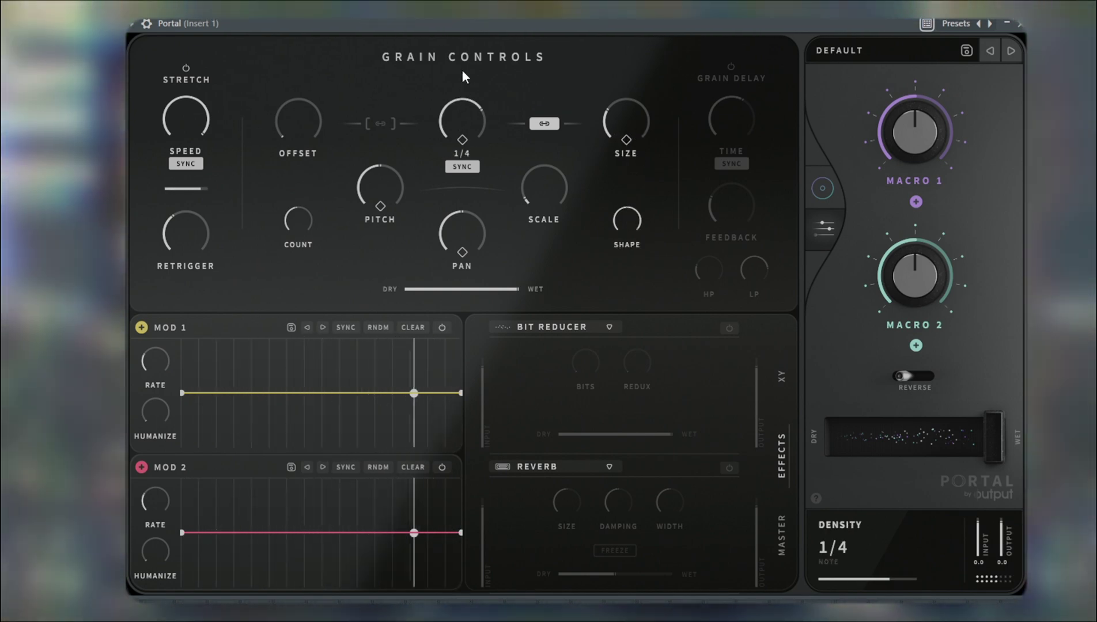
mouse_move(460, 116)
mouse_down()
mouse_move(464, 103)
mouse_move(469, 127)
mouse_up()
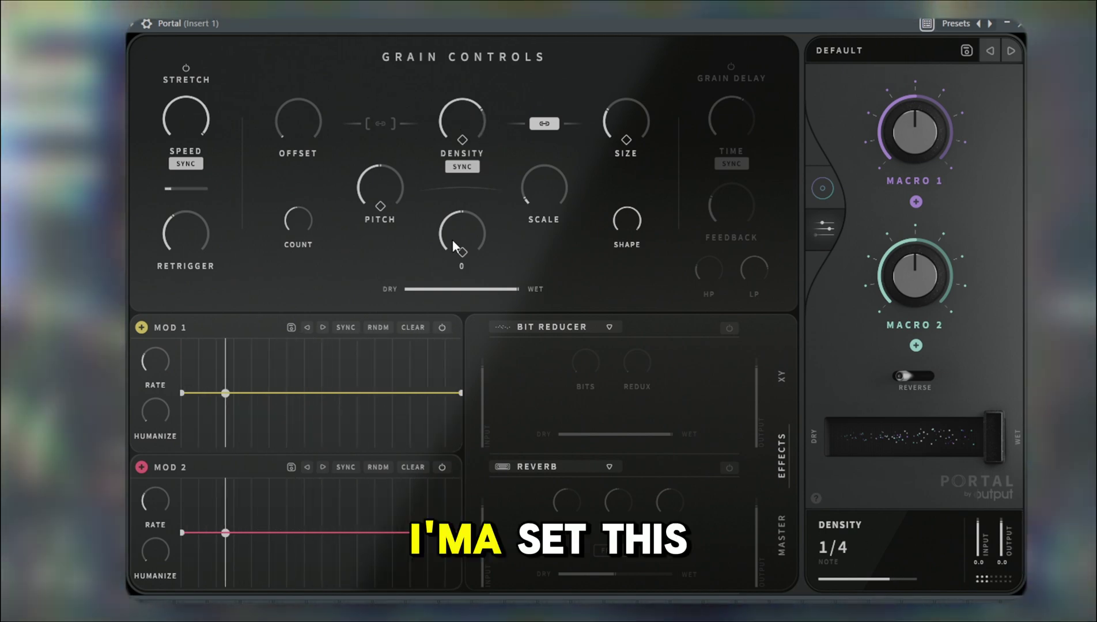
Try bipolar Mod 1 modulation on the grain Density and shape a multi-point Mod 1 curve.
right_click(436, 107)
click(313, 137)
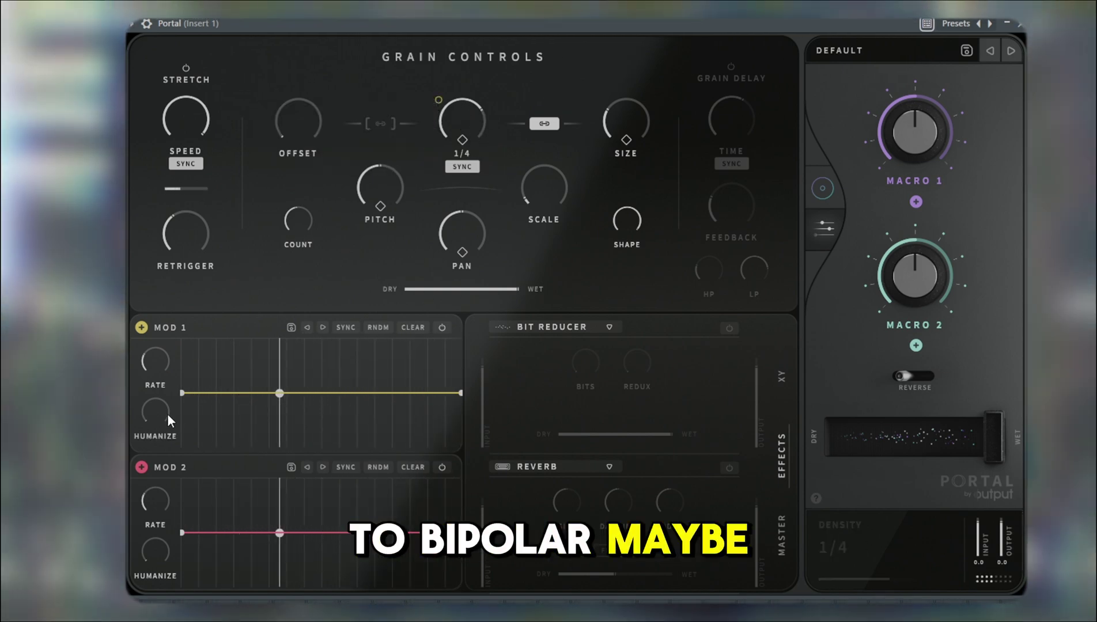
click(202, 416)
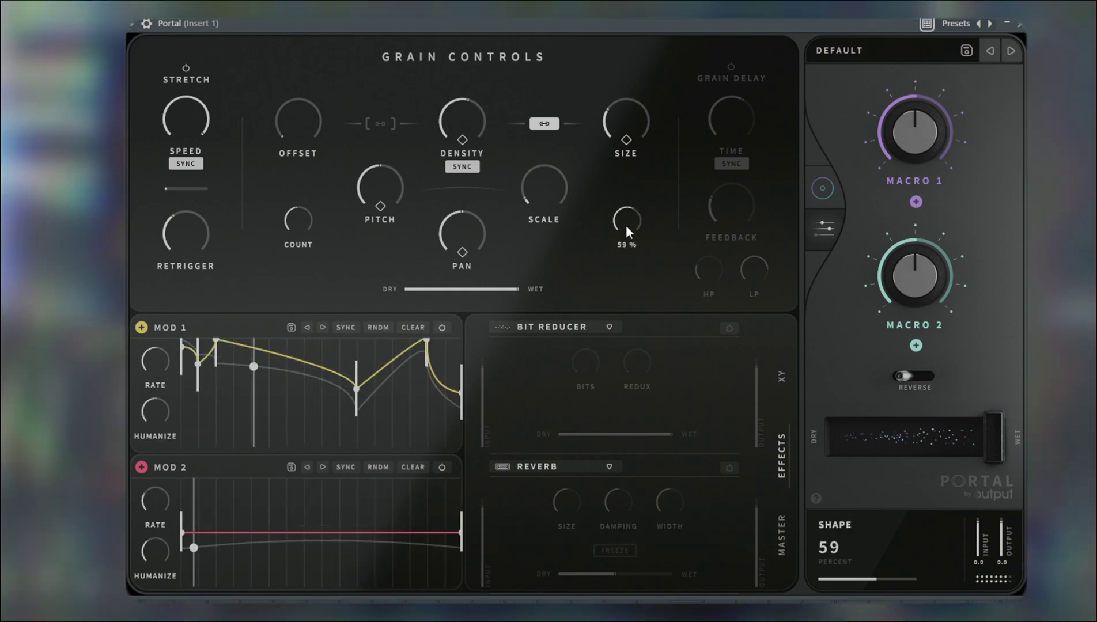
Retune the grain Shape and Size, and route Macro 2 to the grain Pitch.
drag(625, 225, 629, 197)
drag(632, 92, 650, 53)
drag(631, 106, 616, 137)
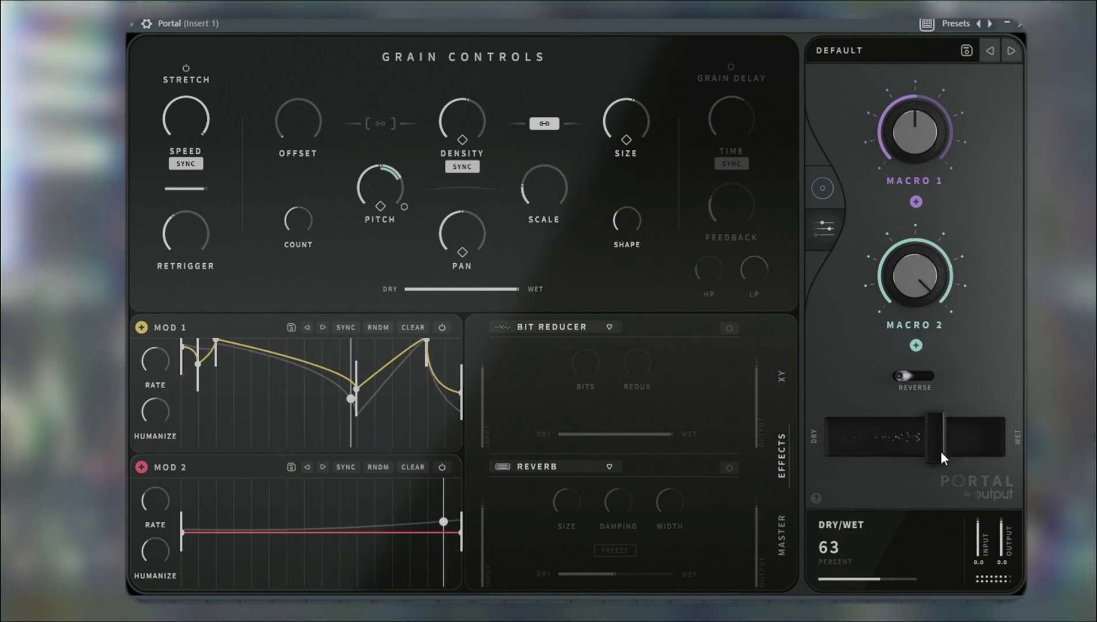
Lower the grain dry/wet mix to 64% and have Macro 2 raise the grain Shape from a base of 33%.
drag(494, 289, 466, 242)
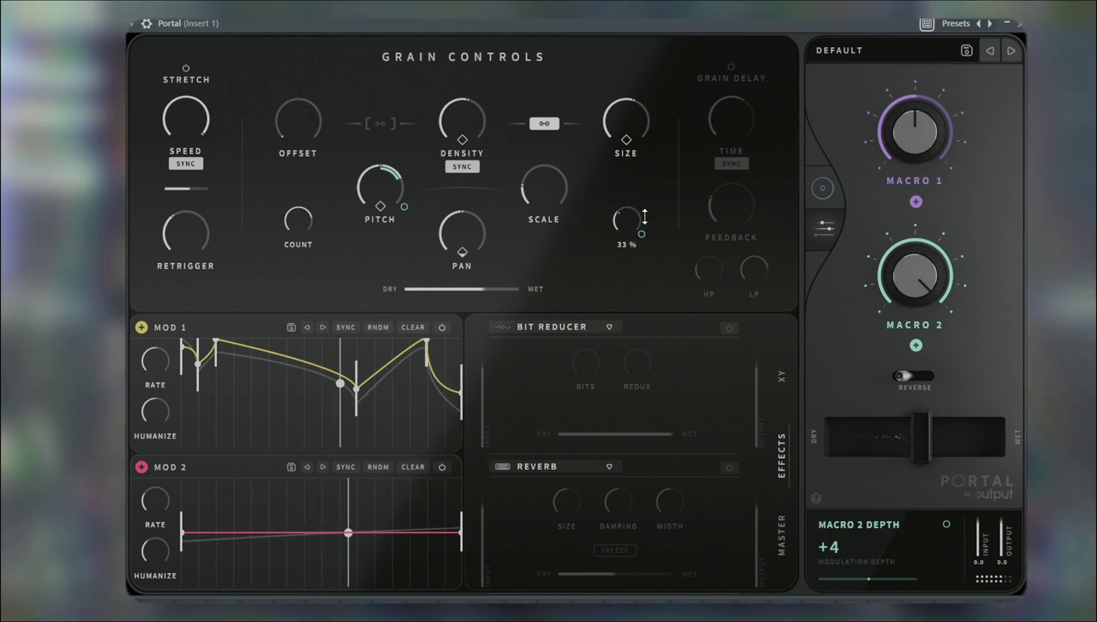
drag(642, 224, 642, 186)
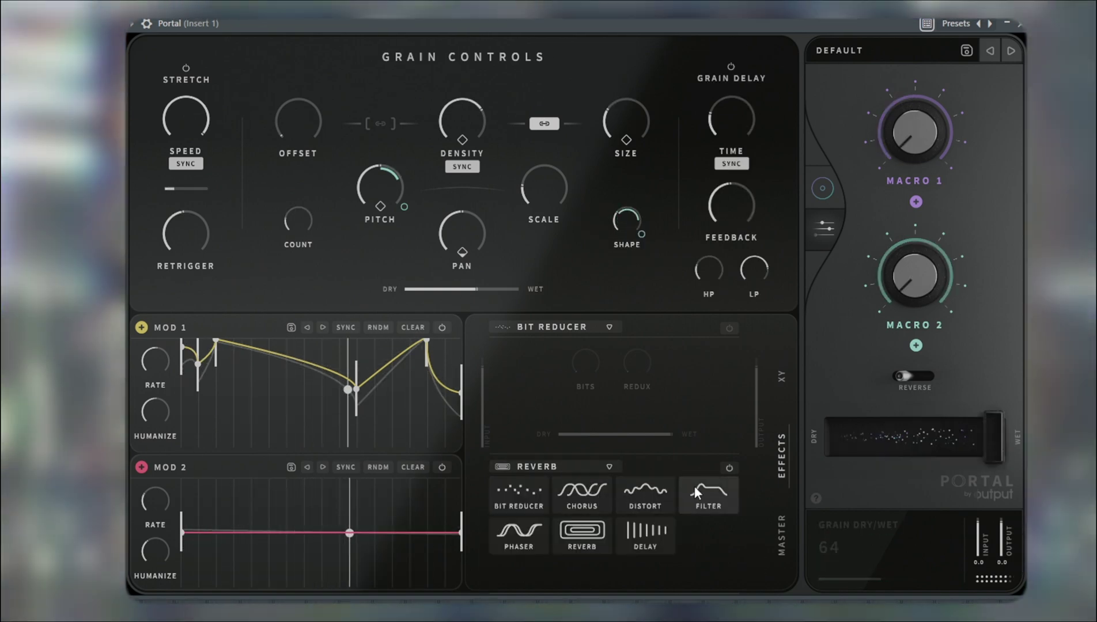
Replace the Reverb effect with a Filter, set its Cutoff to 573 Hz and adjust its Env Fol amount.
click(693, 487)
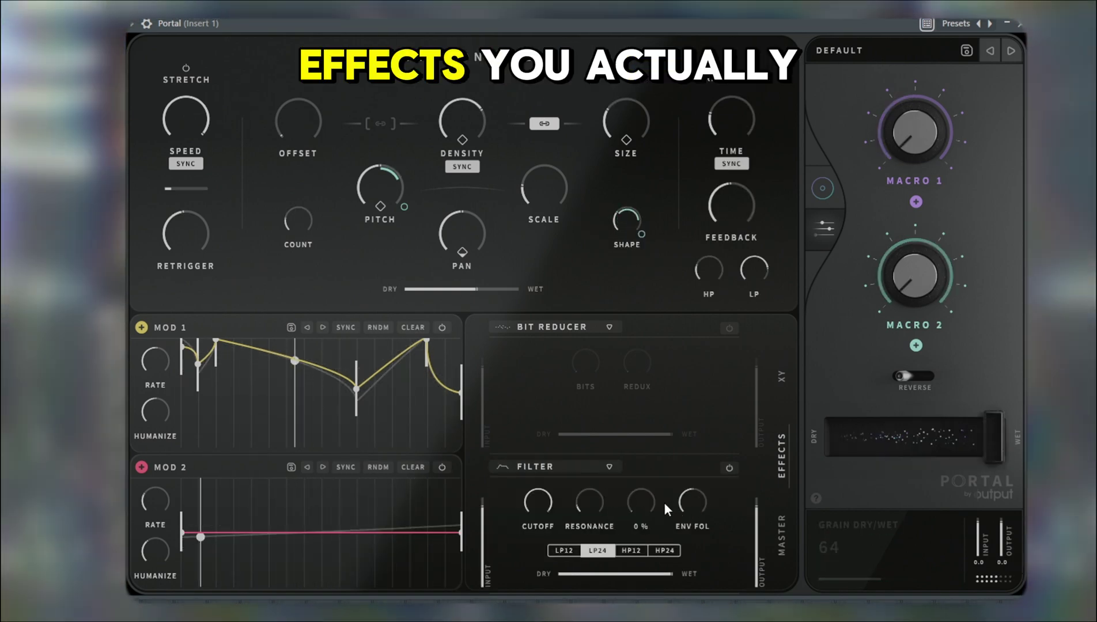
drag(691, 502, 691, 458)
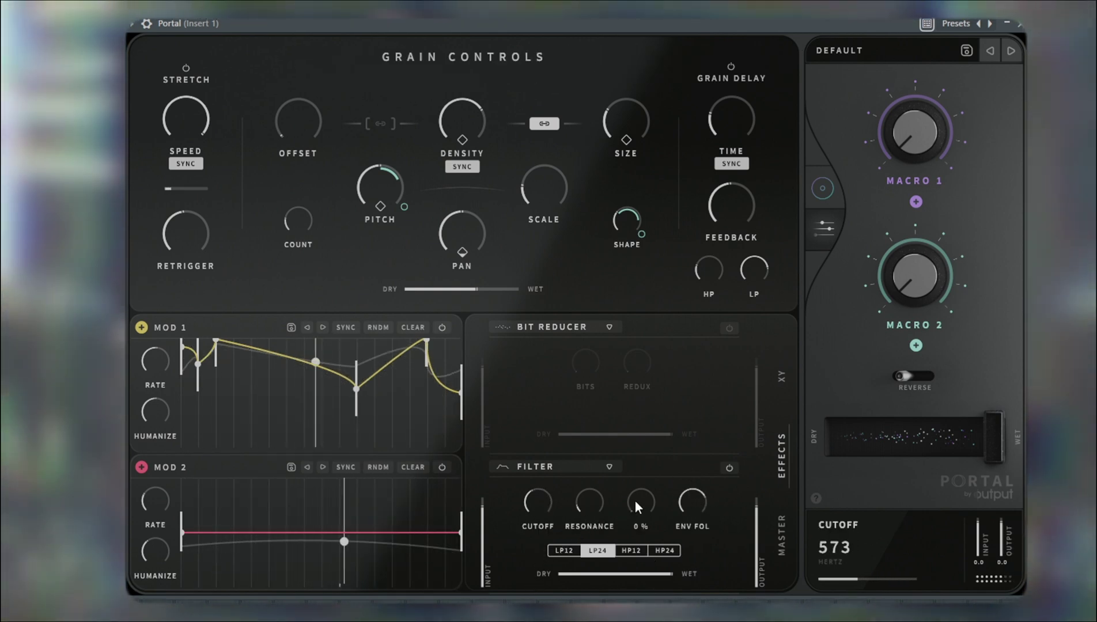
drag(703, 498, 695, 516)
Set the Filter's dry/wet to 35% and modulate it with Macro 2 at a depth of +54.
drag(915, 345, 549, 575)
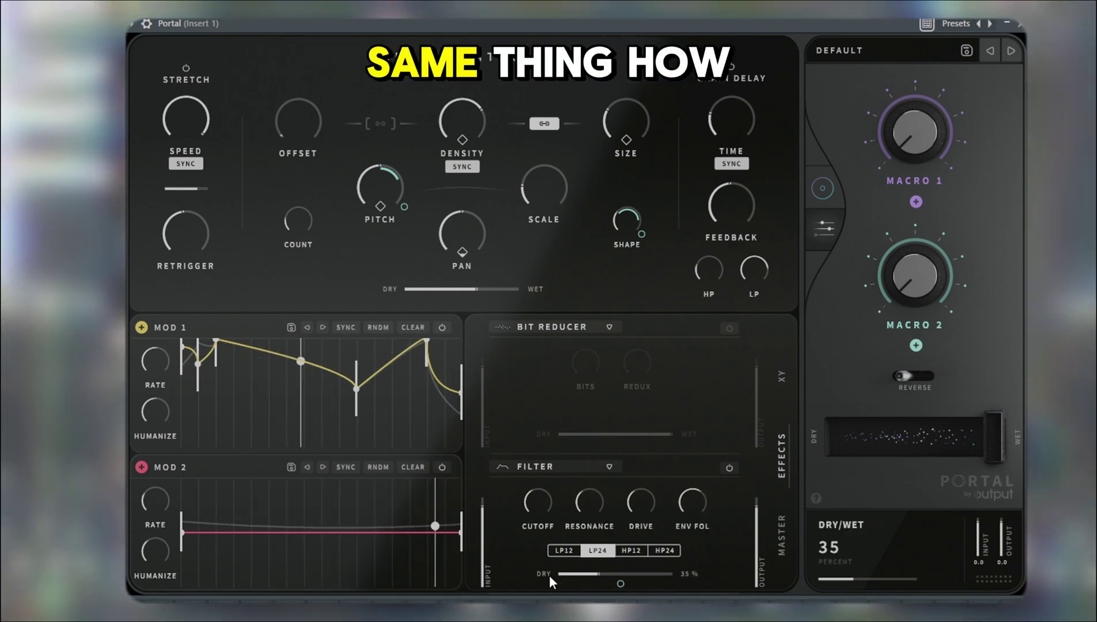
drag(620, 584, 638, 527)
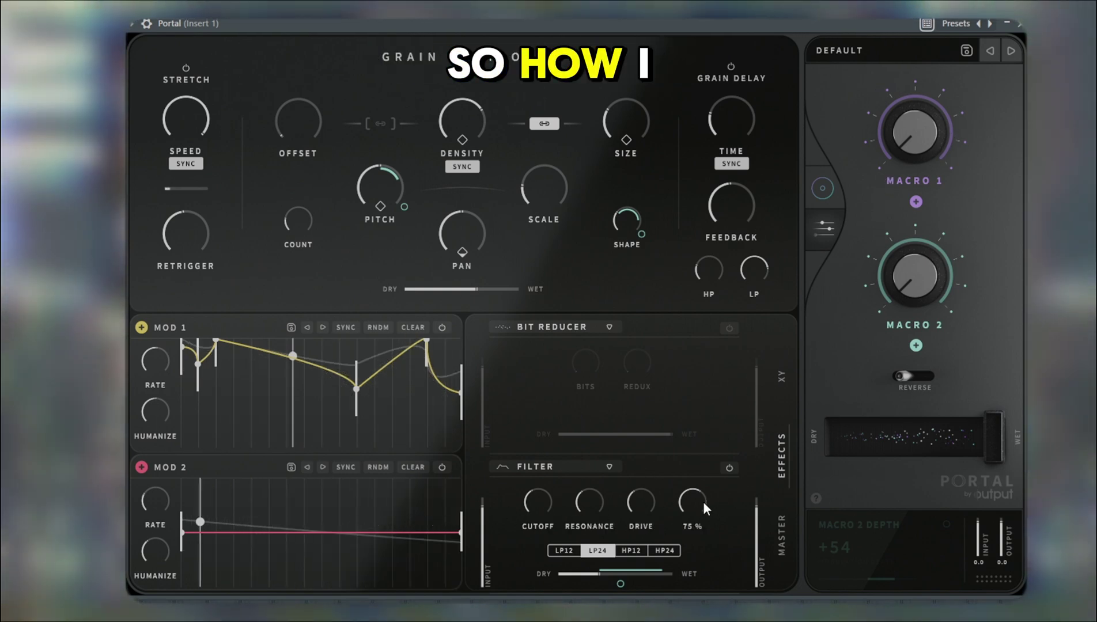
Set the Filter's Env Fol to 300% and Drive to 5%, and modulate both with Macro 1.
mouse_move(690, 499)
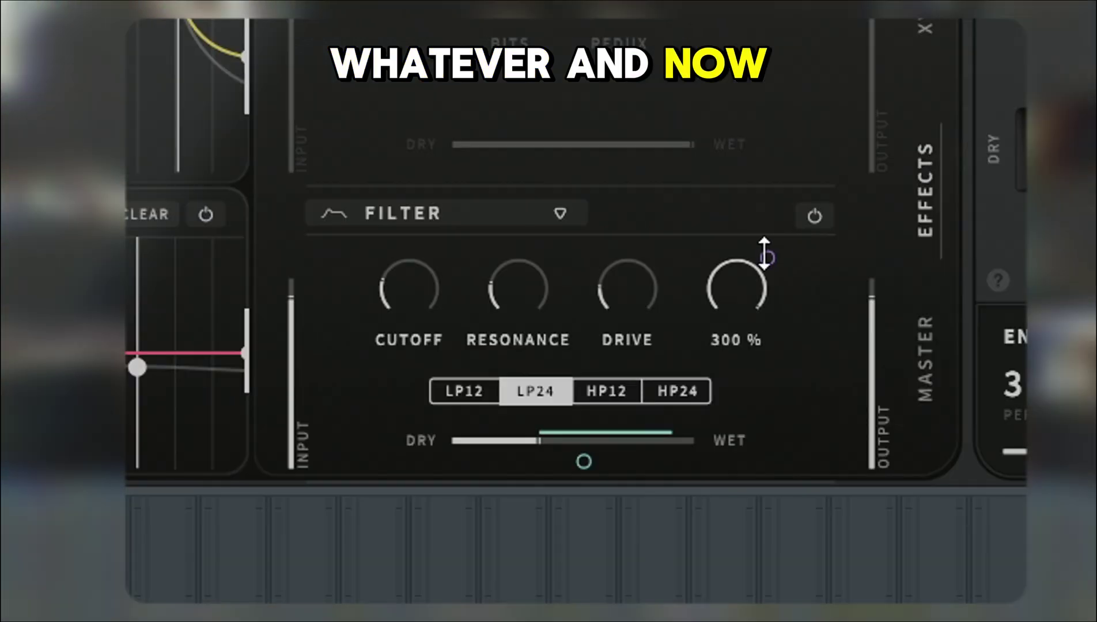
drag(706, 487, 707, 535)
drag(766, 258, 638, 304)
drag(657, 257, 659, 202)
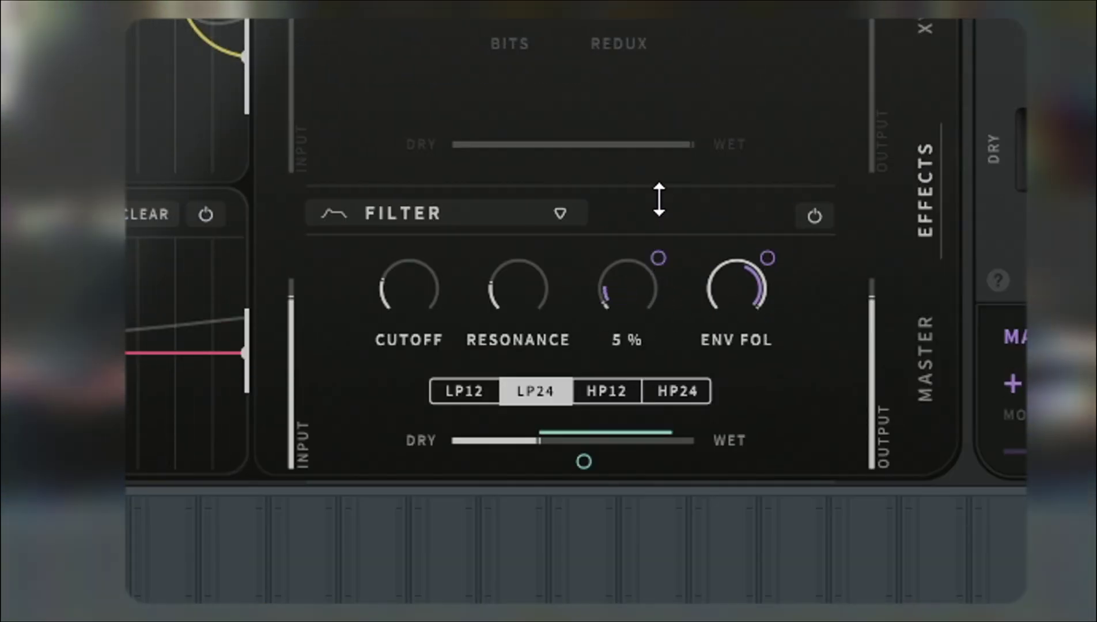
Set the Filter's Resonance to 0 and Cutoff to 43.4 Hz, modulating both with Macro 1, Cutoff at +42 depth.
double_click(510, 299)
drag(658, 258, 584, 284)
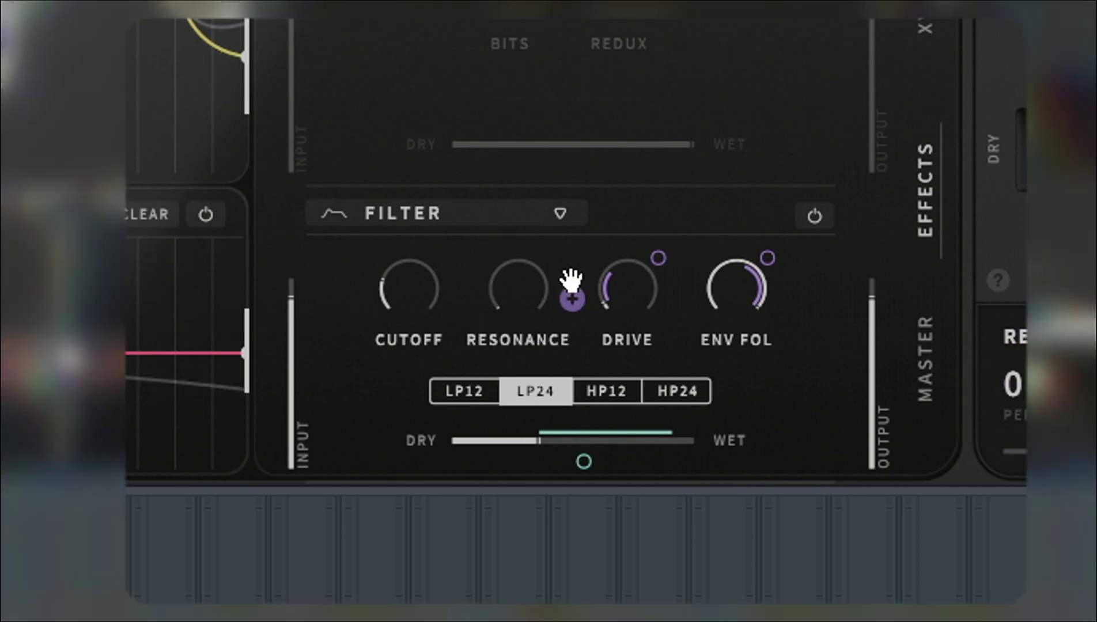
drag(554, 204, 568, 164)
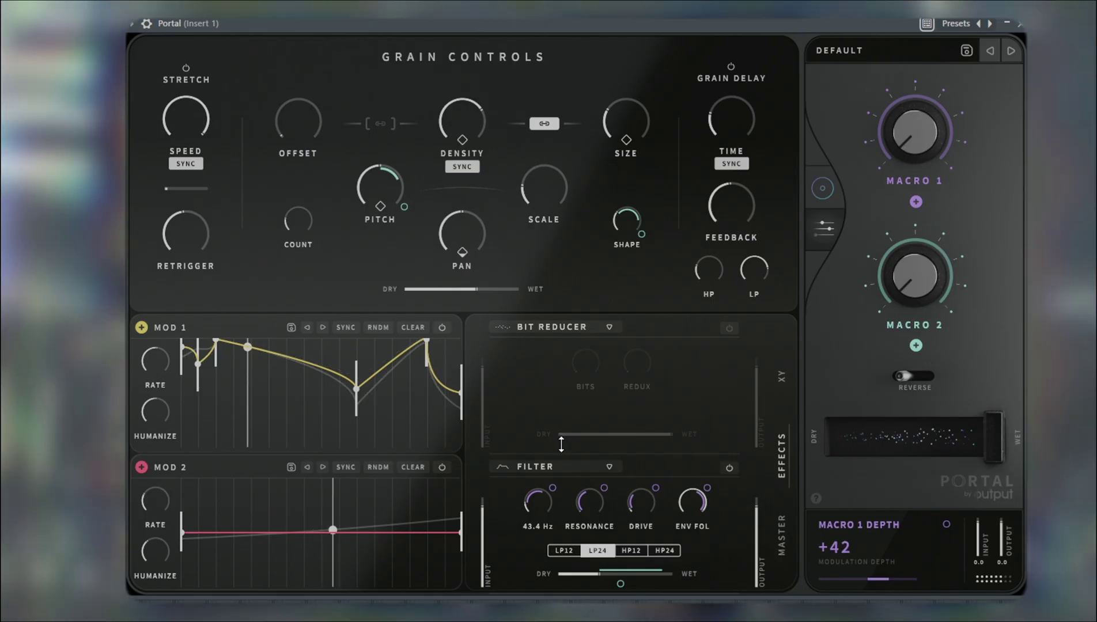
Turn Macro 1 and Macro 2 up to 100 to audition their combined modulation.
drag(919, 135, 940, 6)
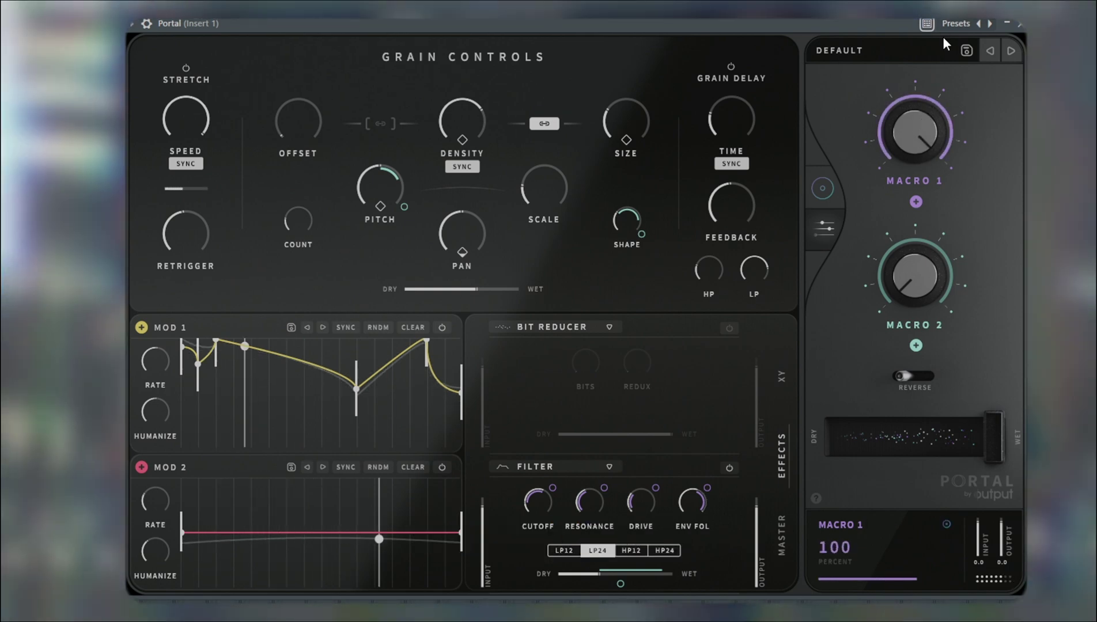
drag(915, 318, 914, 168)
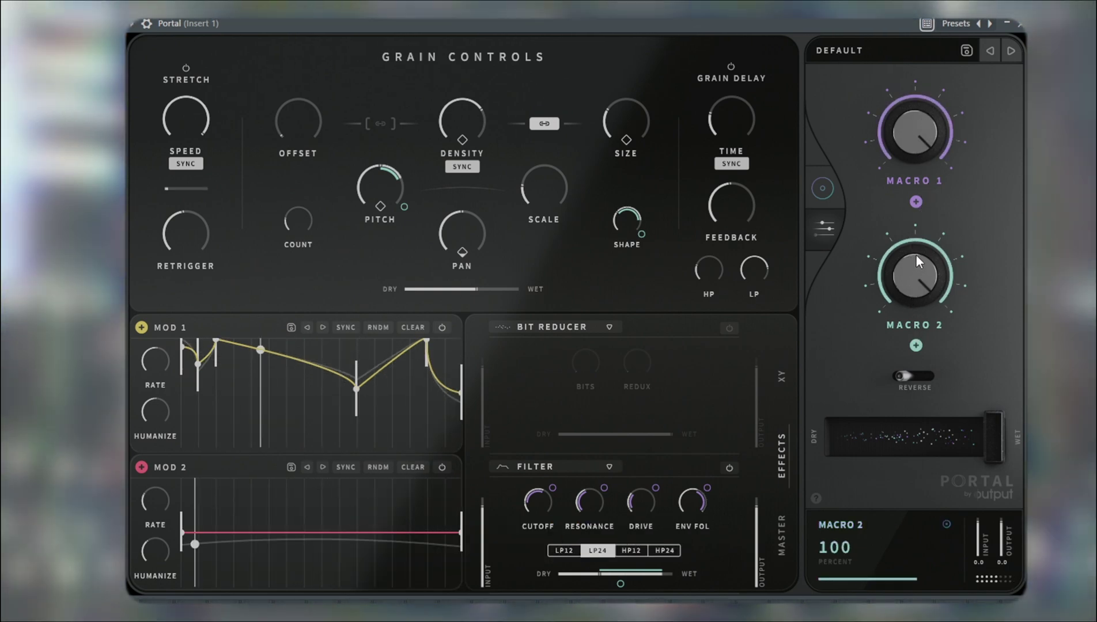
mouse_move(908, 118)
mouse_down()
mouse_move(902, 142)
mouse_move(919, 229)
mouse_move(915, 115)
mouse_up()
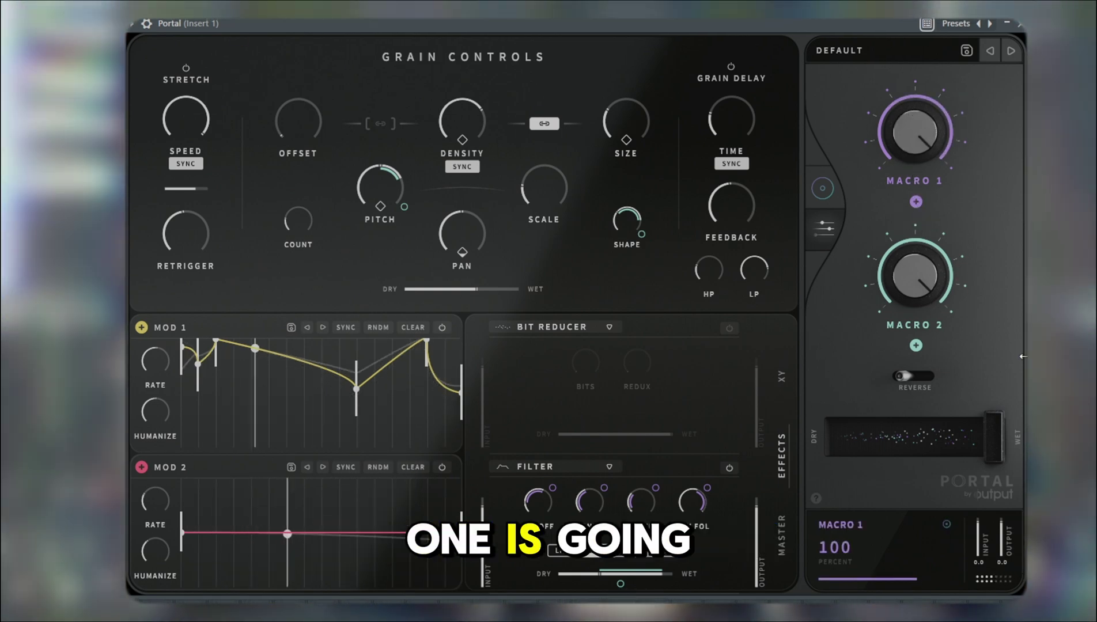
mouse_move(389, 190)
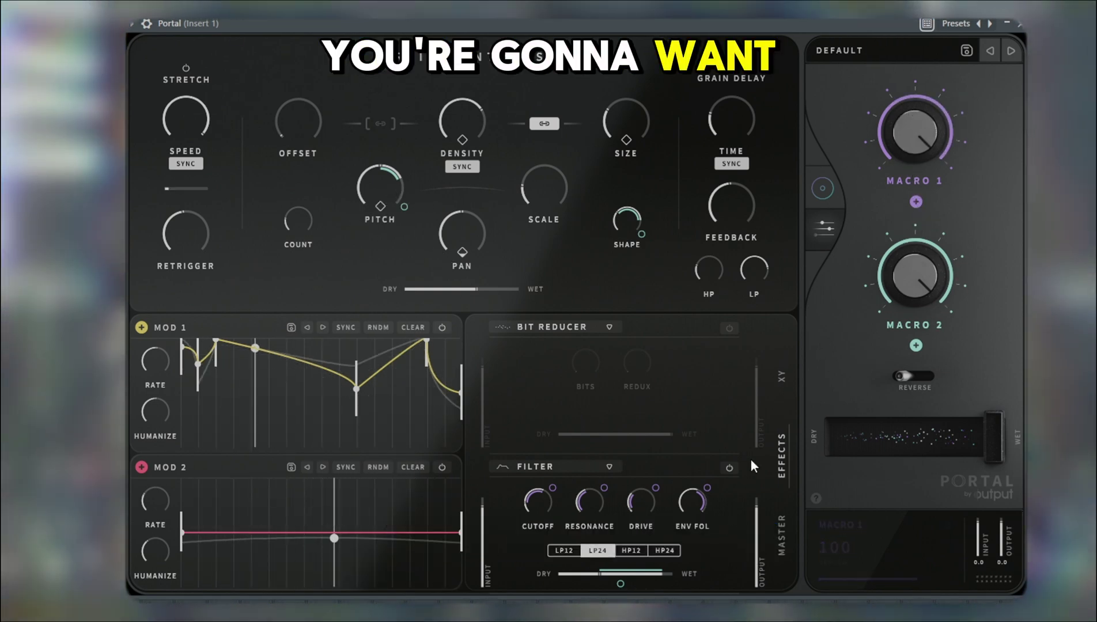
mouse_move(929, 135)
mouse_down()
mouse_move(937, 182)
mouse_move(933, 130)
mouse_up()
Enable the Bit Reducer effect and set its dry/wet mix to 43%.
mouse_move(693, 534)
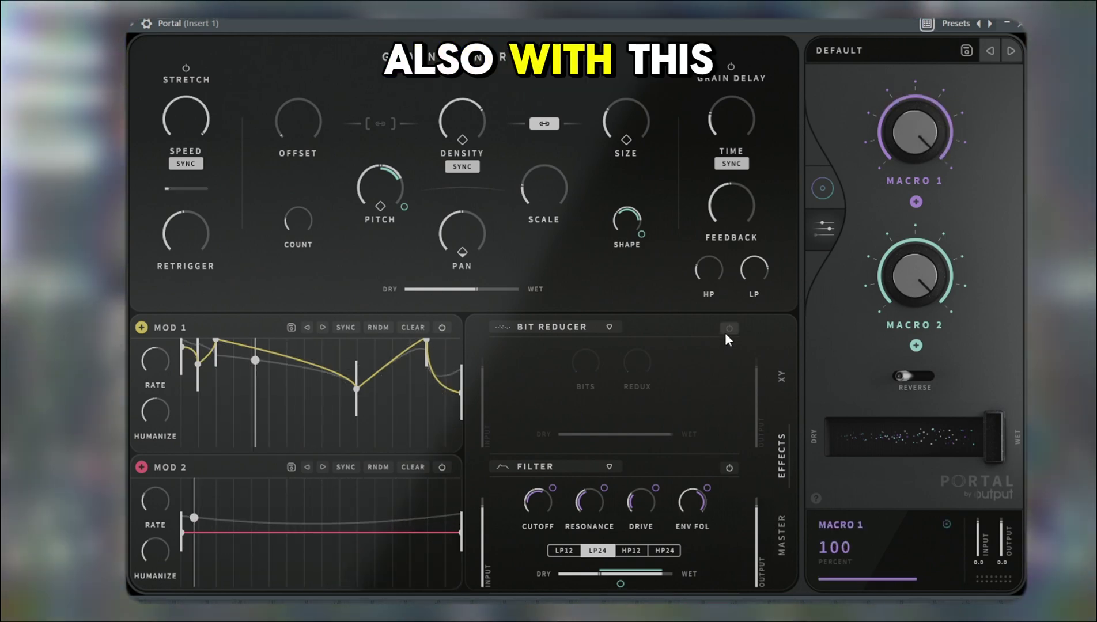
click(728, 328)
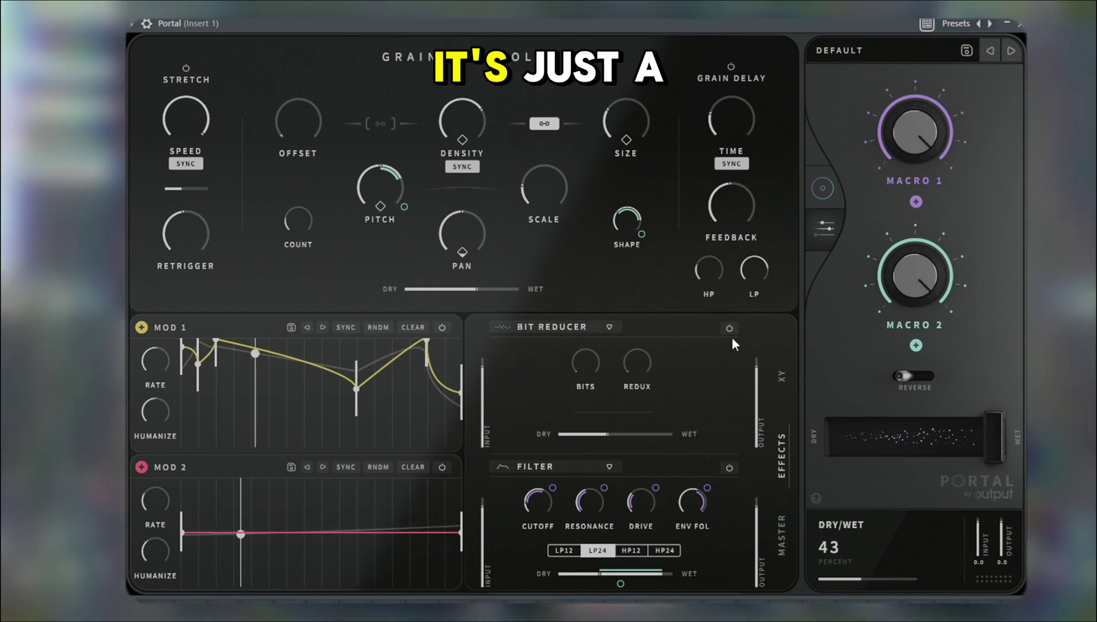
Replace the Bit Reducer with a Reverb effect and modulate its dry/wet mix with Macro 1.
mouse_move(630, 441)
drag(630, 441, 637, 425)
click(557, 328)
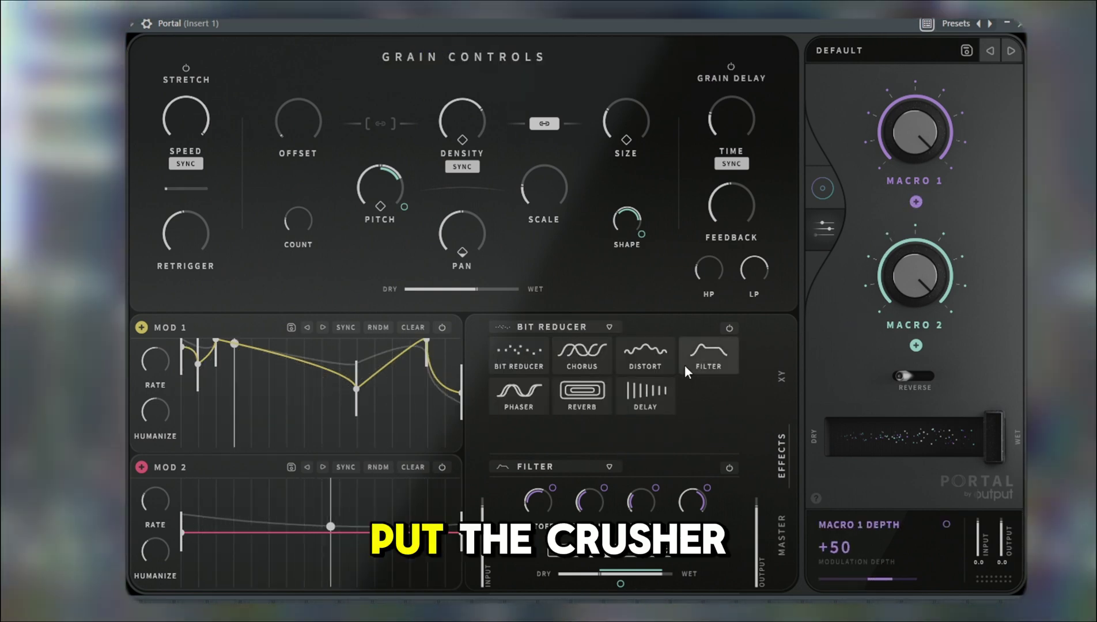
click(582, 392)
Set the Reverb's Damping to 23% and Size to 29%, modulating both with Macro 1.
mouse_move(610, 377)
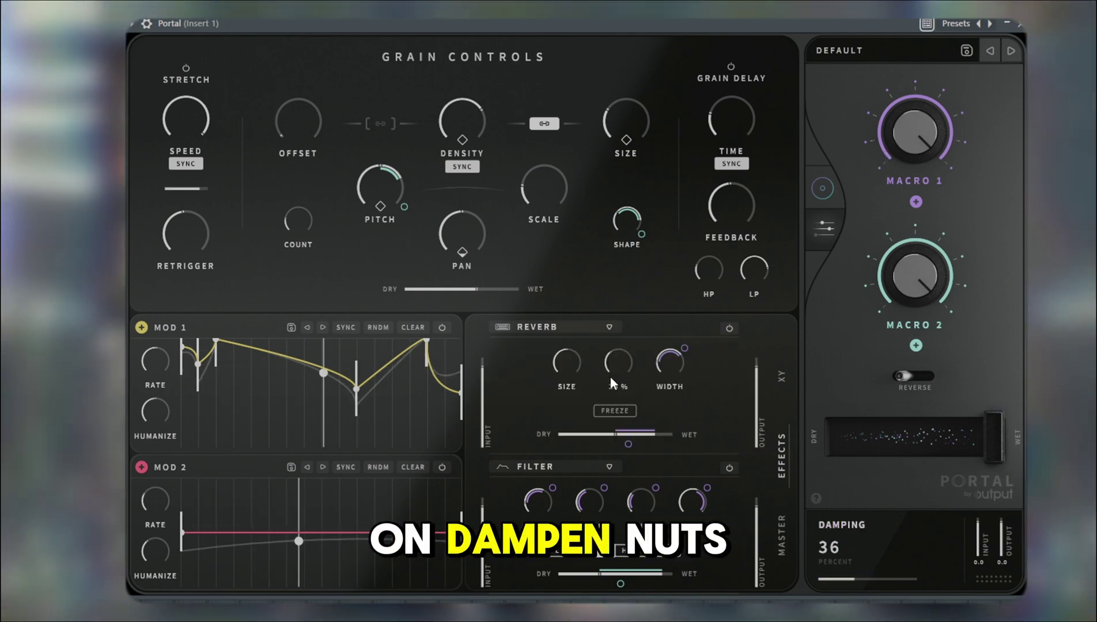
drag(601, 383, 610, 369)
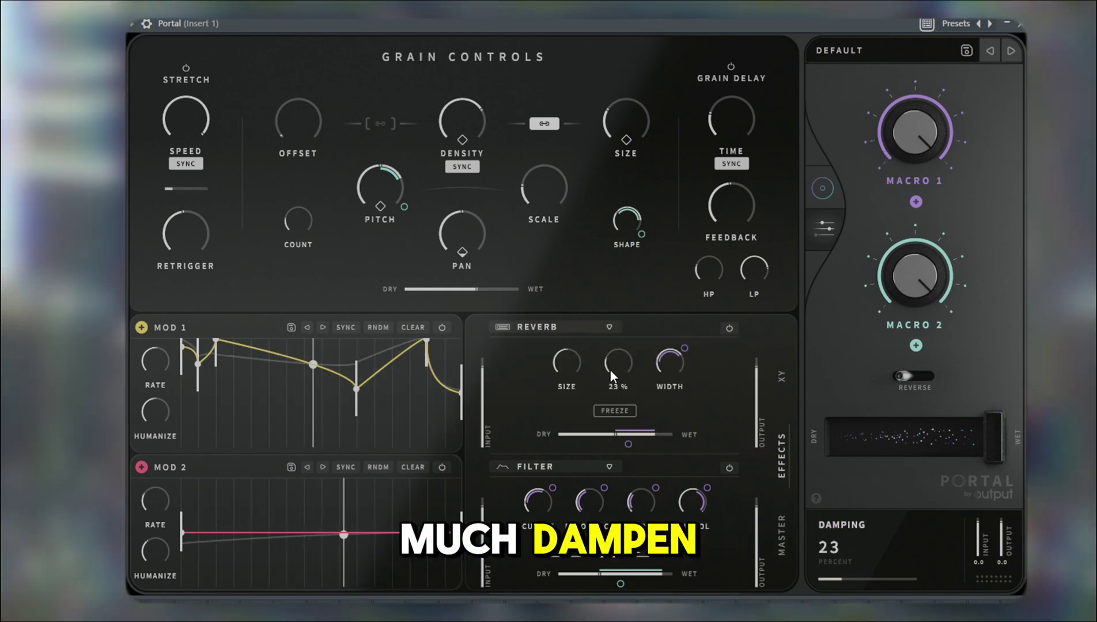
drag(915, 201, 618, 362)
drag(616, 364, 638, 316)
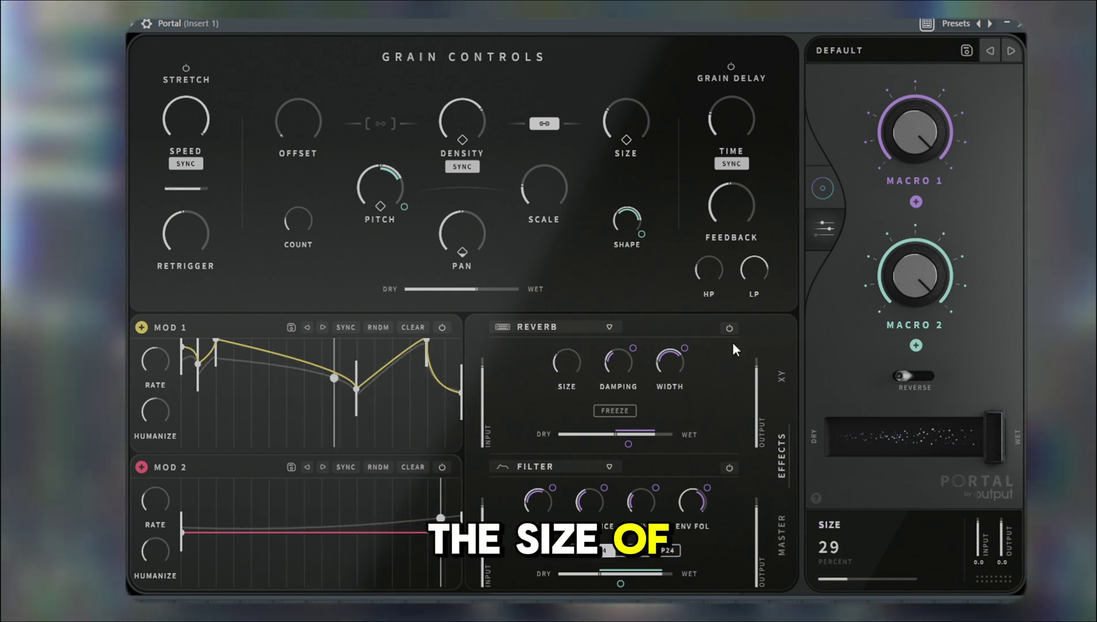
drag(581, 348, 583, 307)
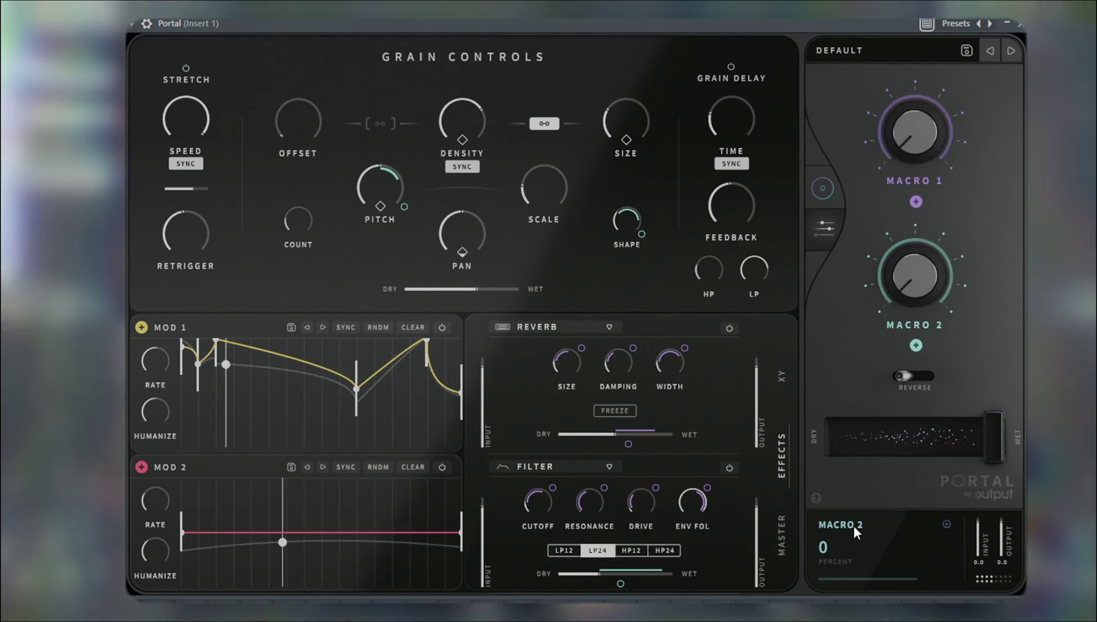
Sweep Macro 1 and Macro 2 up and down, ending at 100, to audition the patch with the reverb.
drag(915, 291, 924, 93)
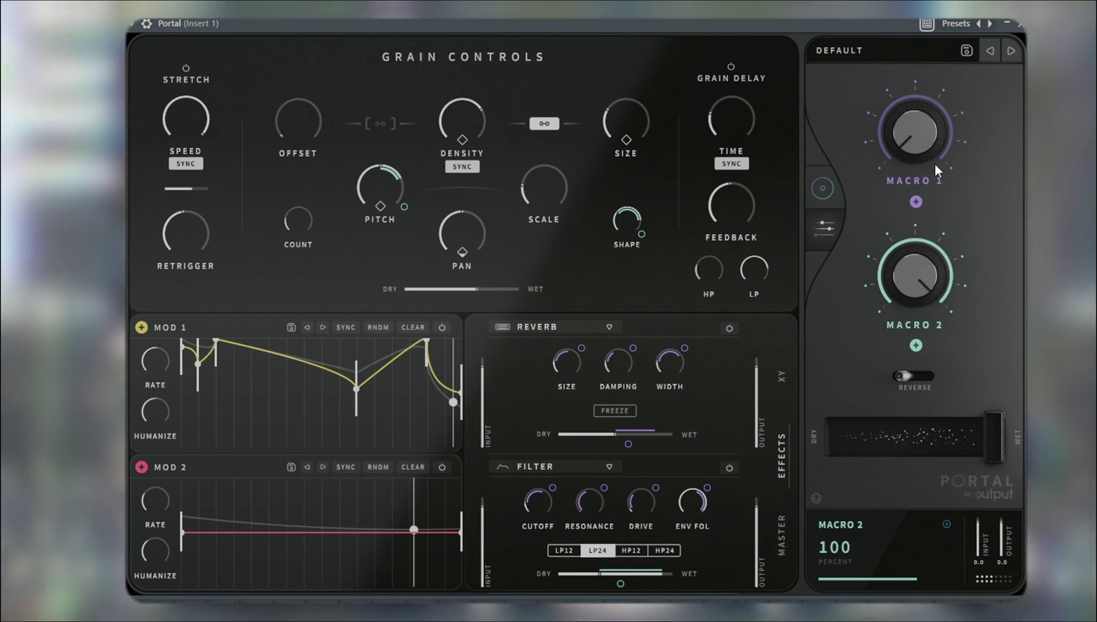
drag(902, 128, 943, 88)
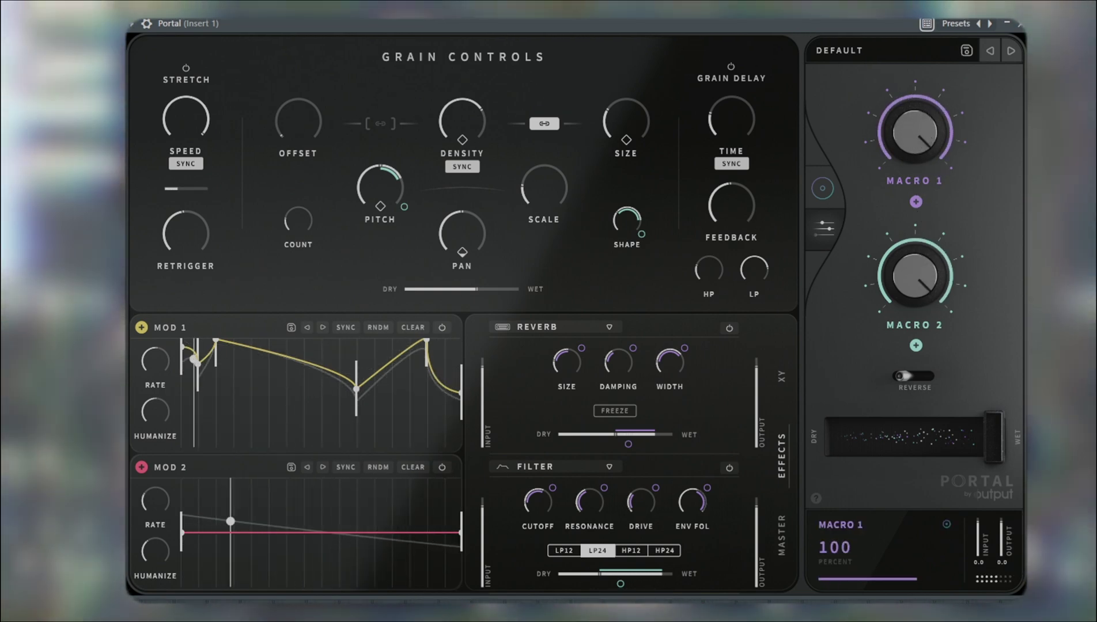
drag(914, 148, 912, 180)
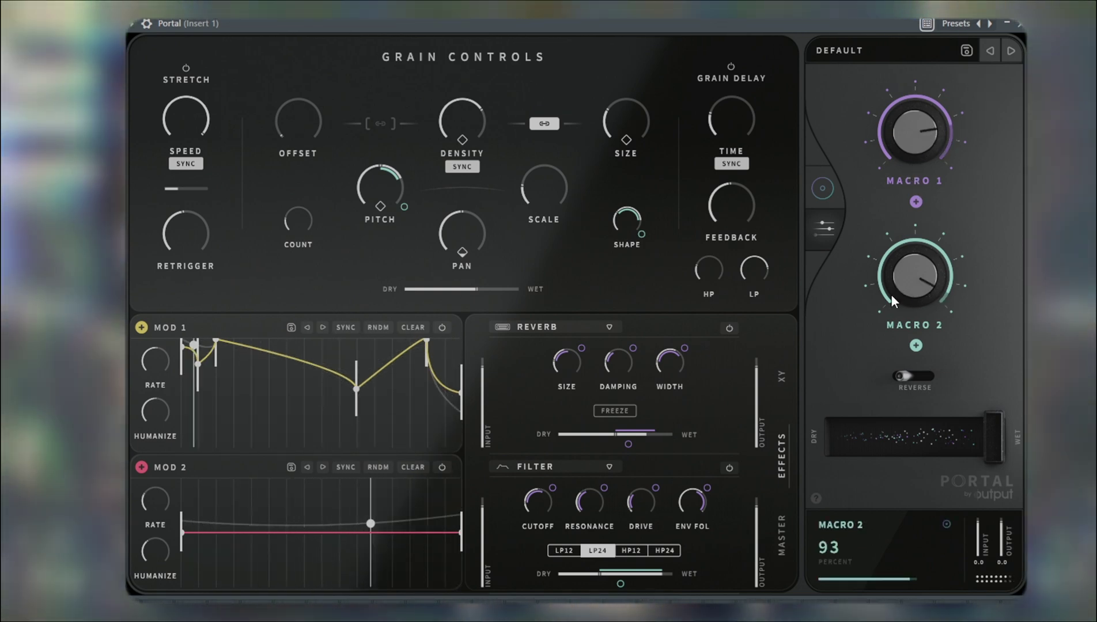
drag(894, 326, 920, 88)
drag(922, 366, 910, 231)
drag(913, 346, 764, 313)
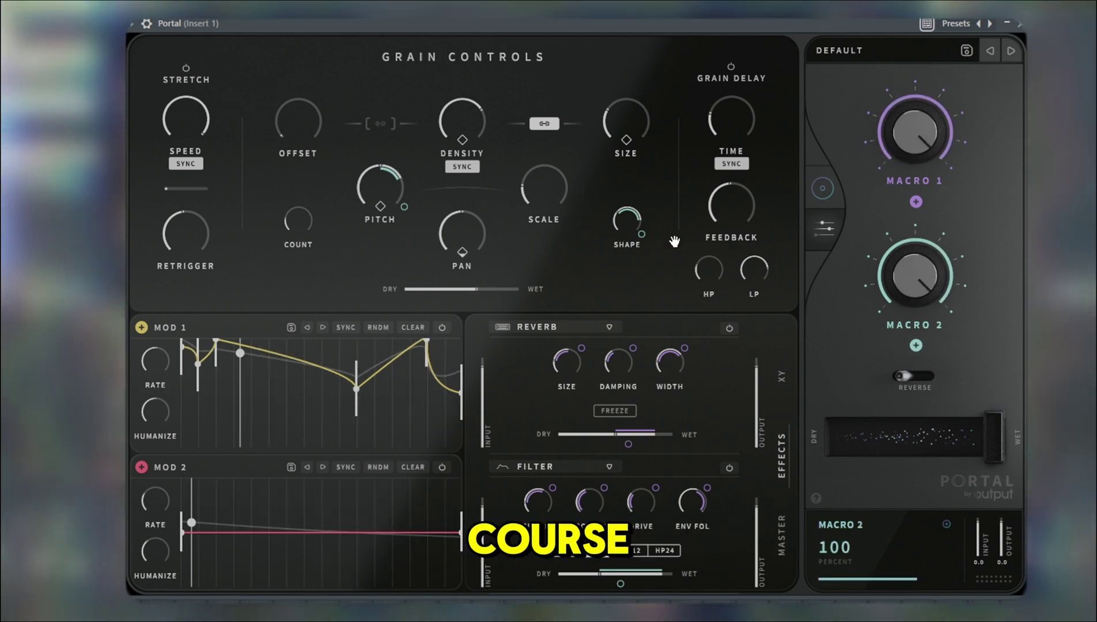
Modulate the grain Size with Macro 2 at +42 depth, and sweep Macro 2 from 0 to 100 to audition it.
mouse_move(632, 130)
drag(649, 139, 662, 96)
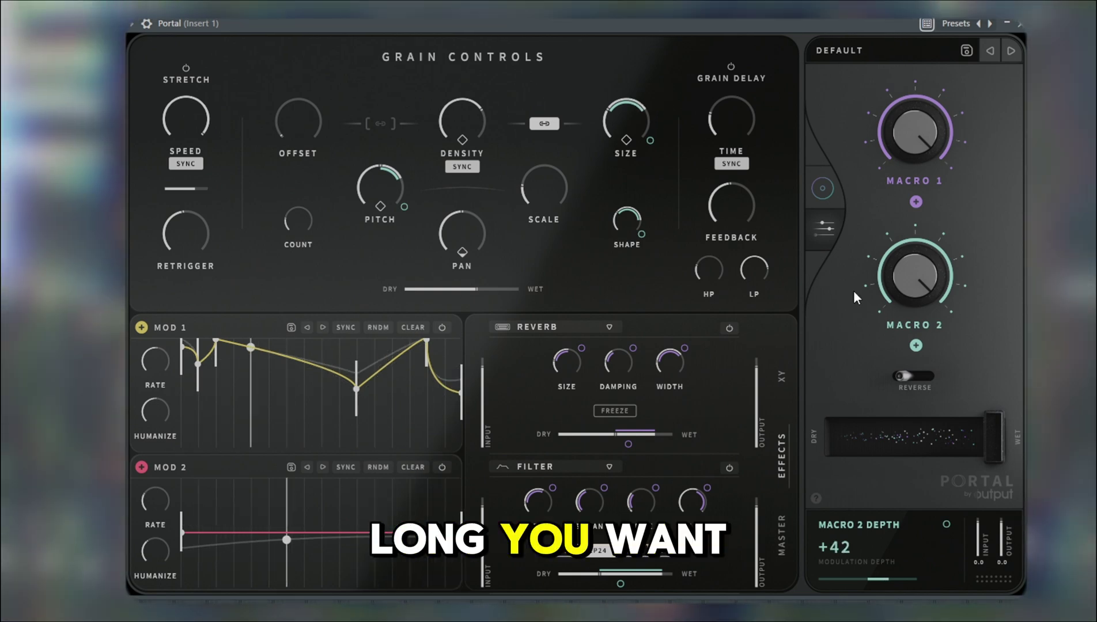
drag(896, 280, 868, 467)
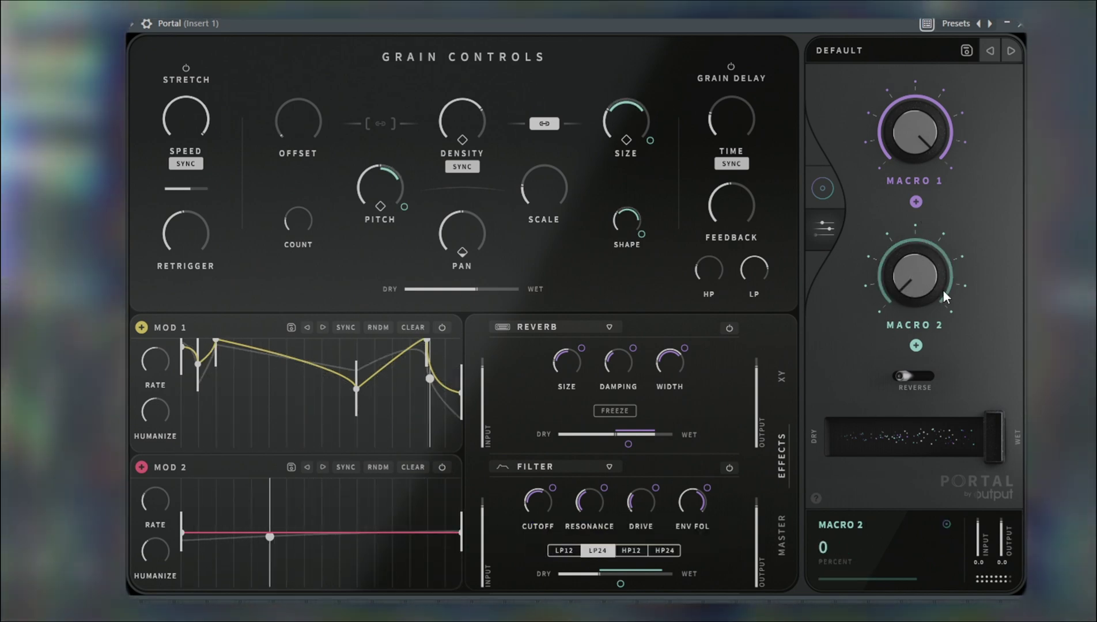
drag(939, 246, 943, 119)
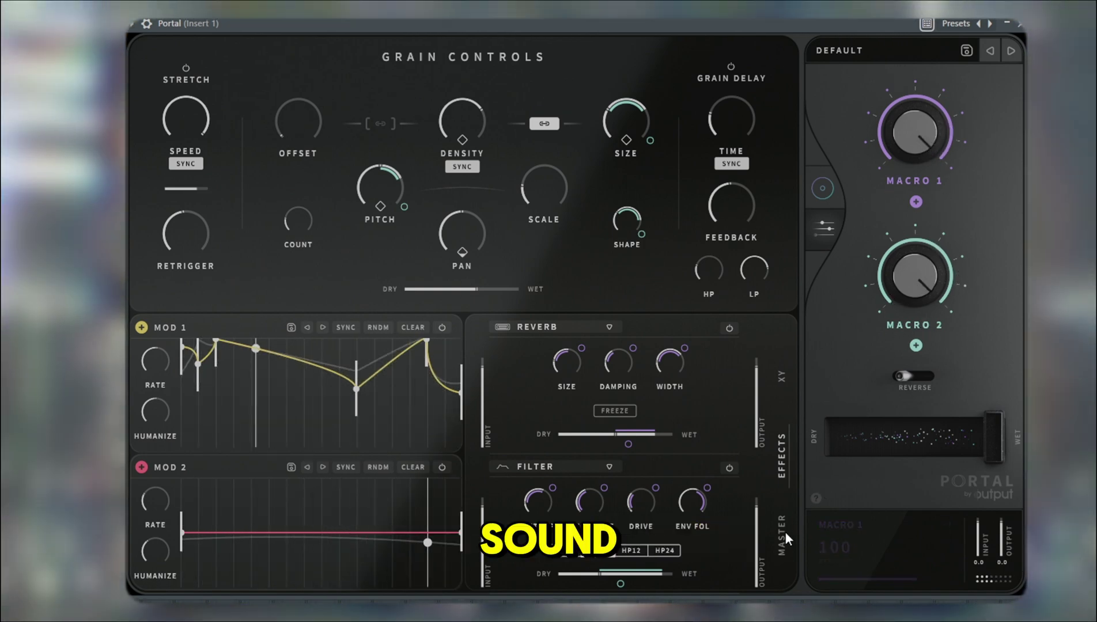
Set the Master LP Cutoff's Macro 2 modulation depth to -48, and sweep Macro 2 to audition the low-pass.
click(782, 533)
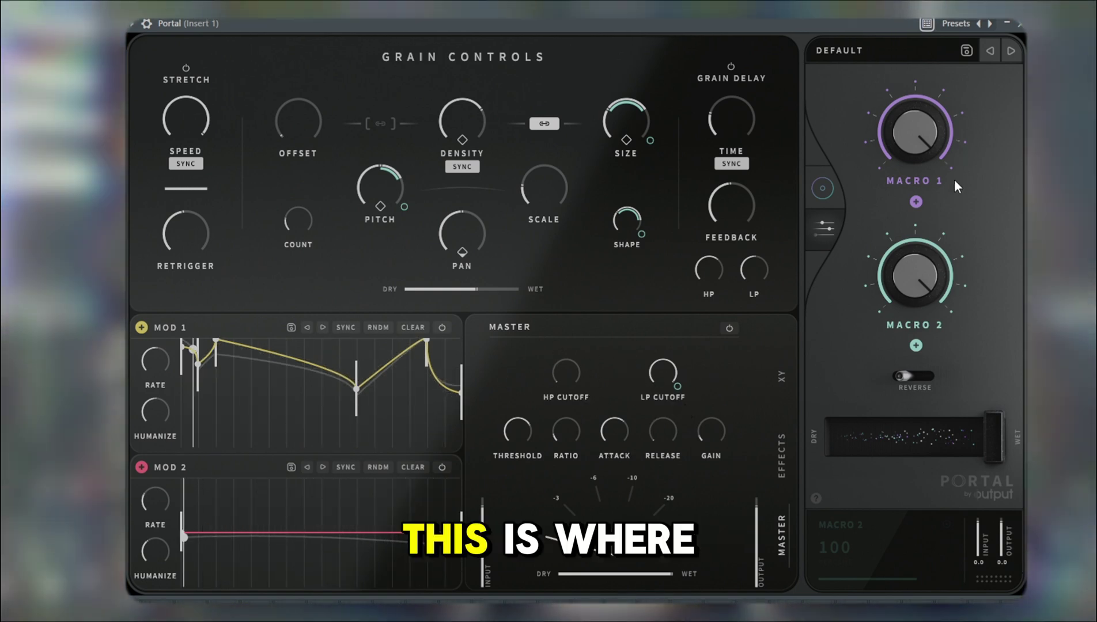
mouse_move(666, 406)
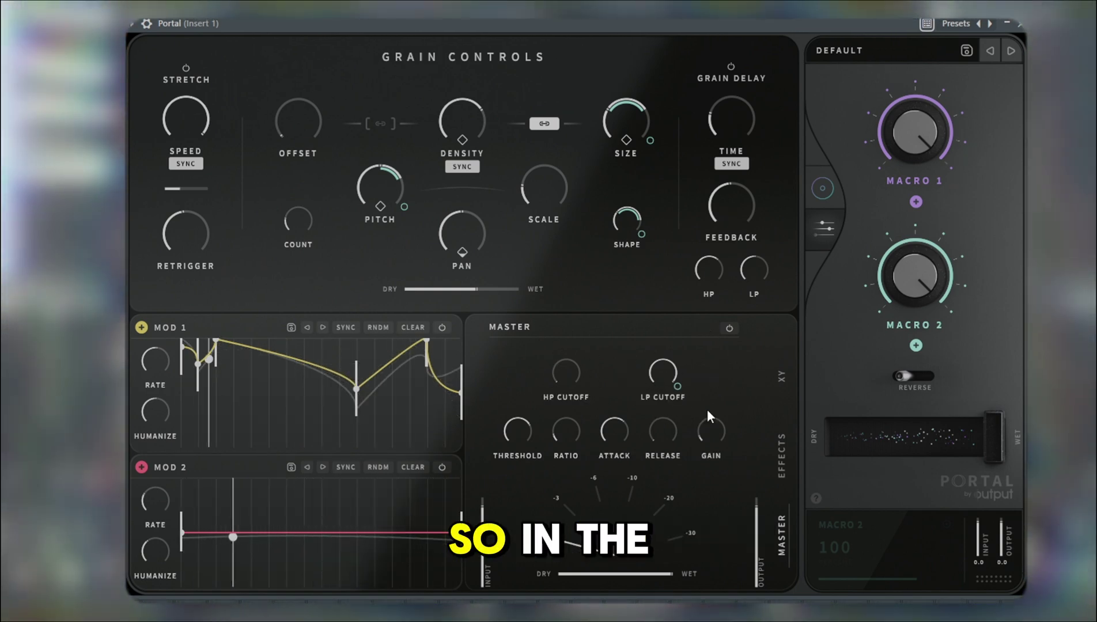
drag(680, 389, 683, 443)
drag(922, 284, 931, 138)
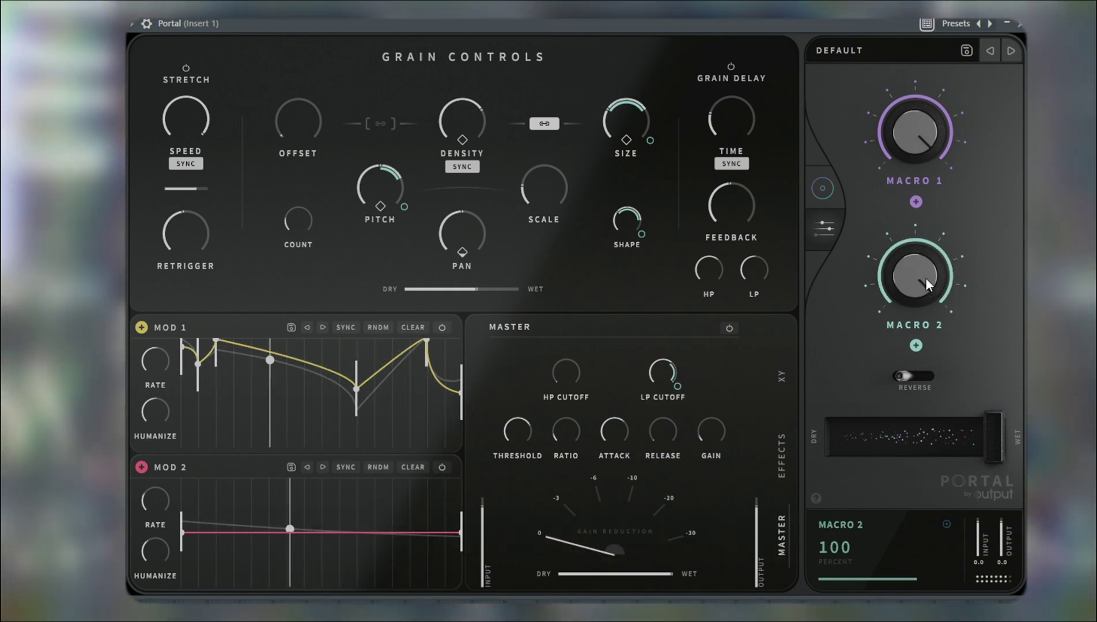
drag(916, 230, 891, 426)
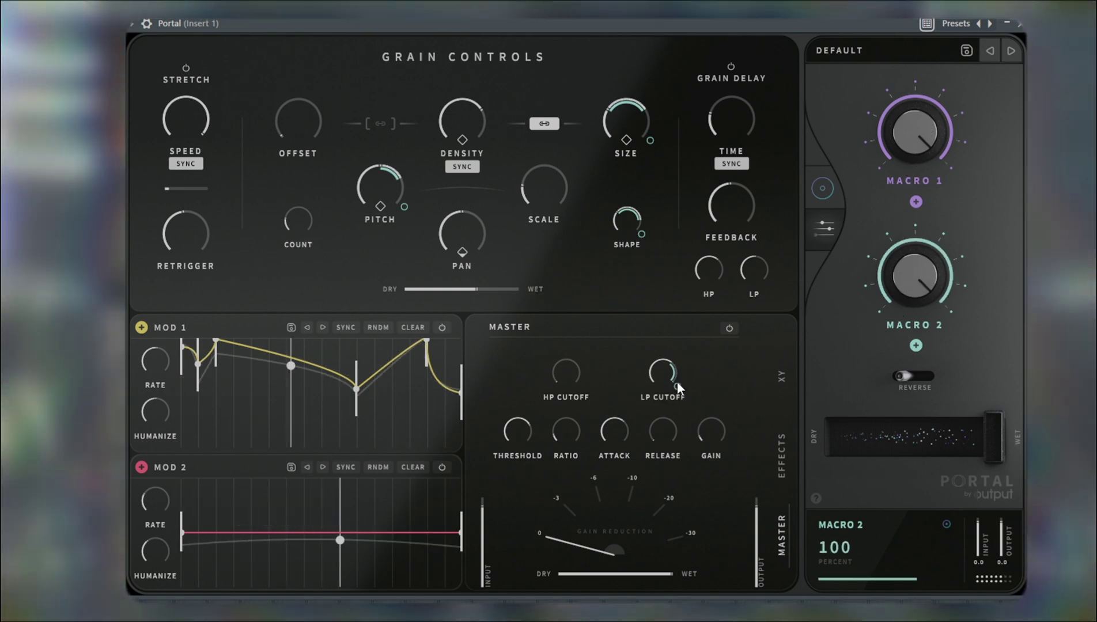
drag(678, 383, 676, 409)
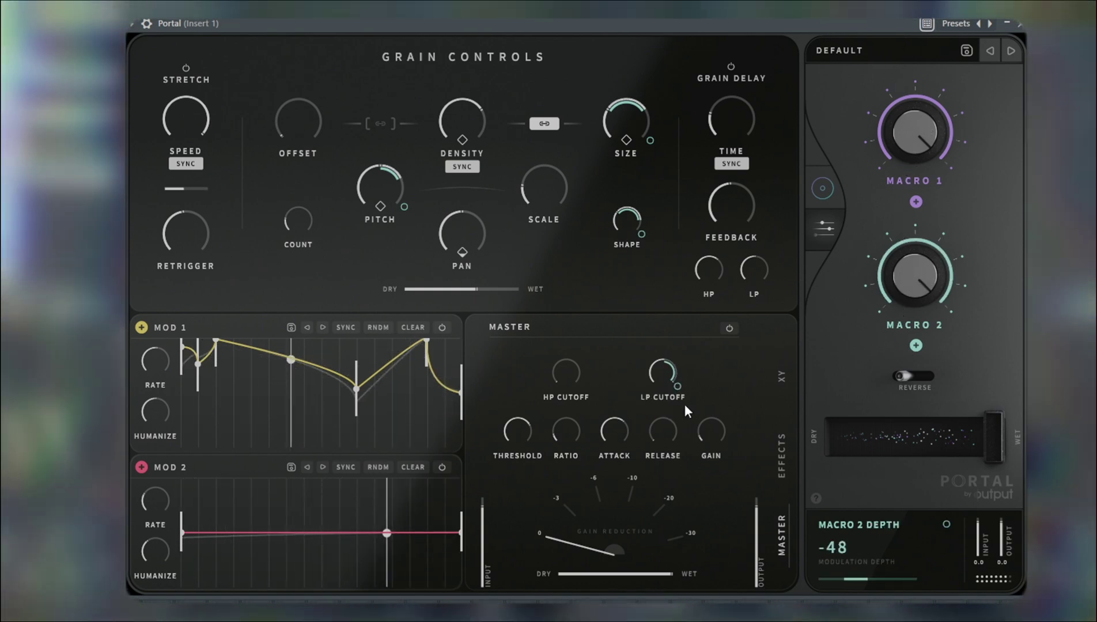
drag(925, 311, 850, 465)
drag(919, 296, 943, 163)
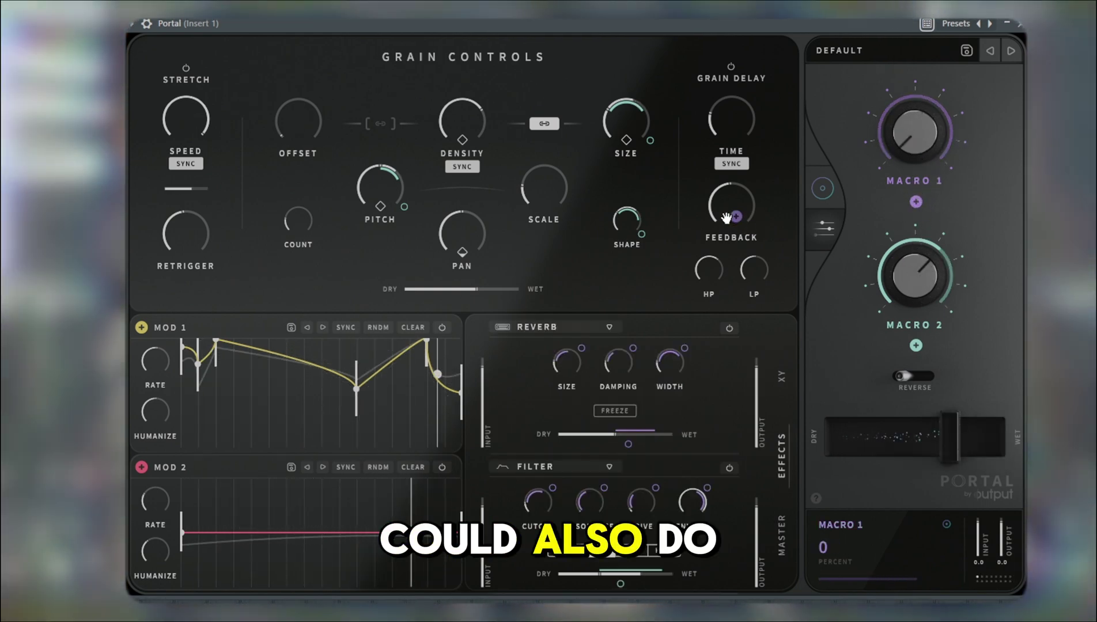
Modulate the Grain Delay Feedback with Macro 1 at +44 depth, and turn Macro 1 up to 100.
mouse_move(724, 209)
drag(726, 210, 723, 265)
drag(754, 186, 759, 166)
drag(733, 201, 729, 224)
drag(755, 184, 760, 145)
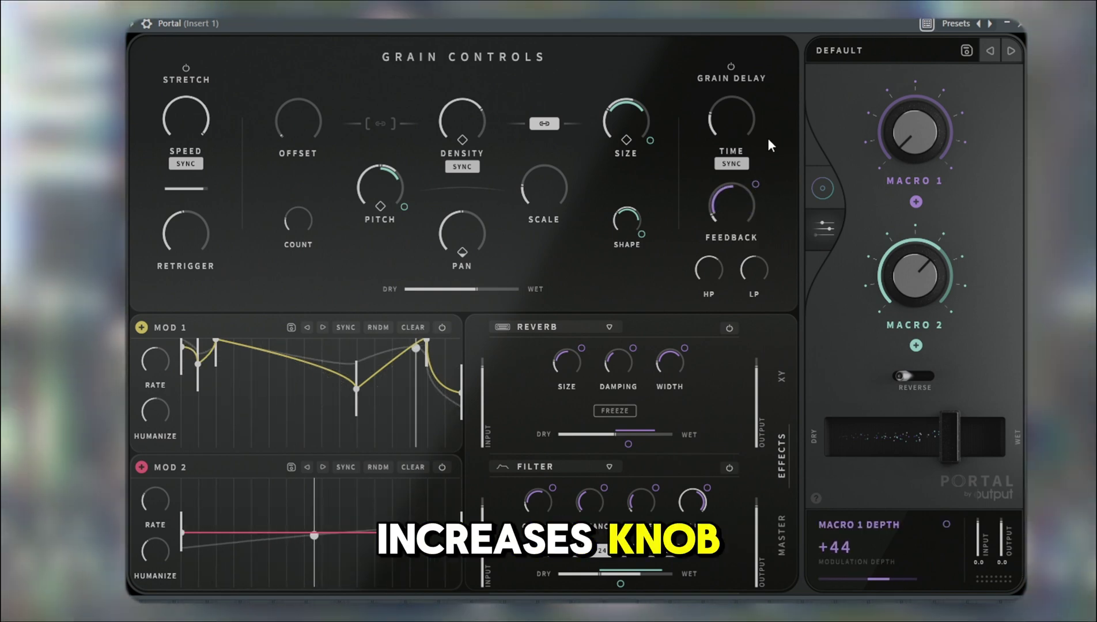
drag(932, 151, 915, 3)
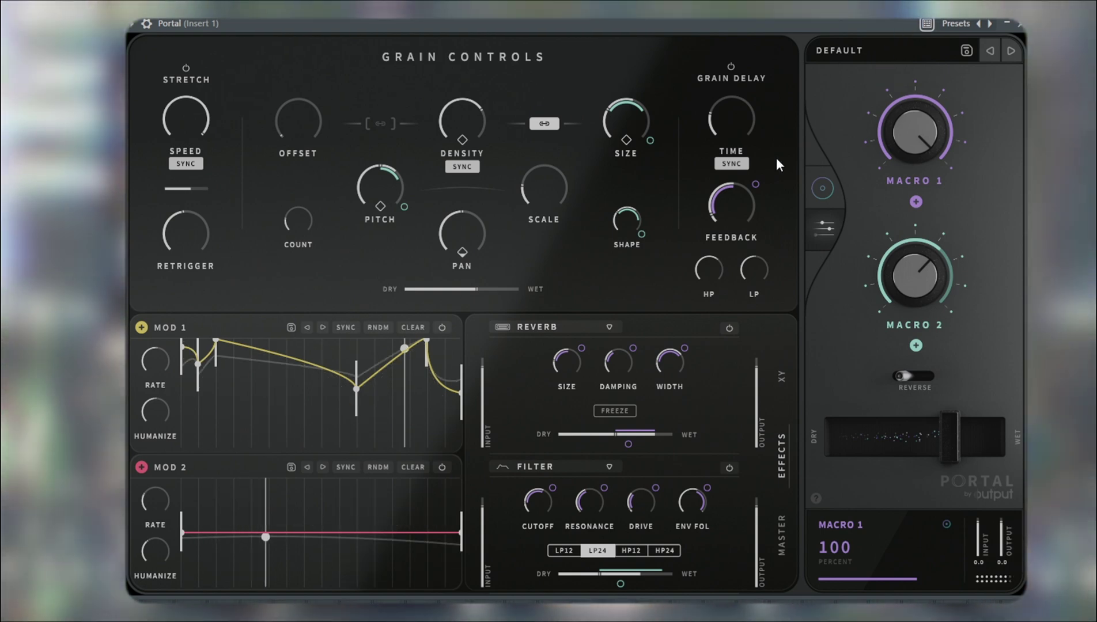
Rename Macro 1 as SPACE and Macro 2 as HEAVEN.
double_click(914, 180)
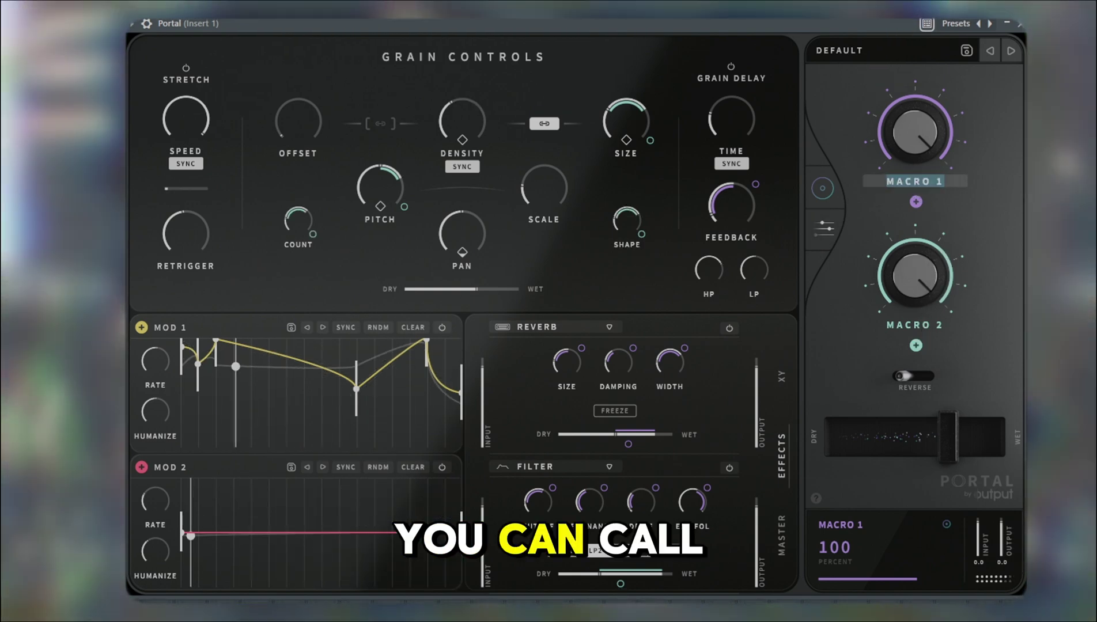
text(SPACE)
key(Return)
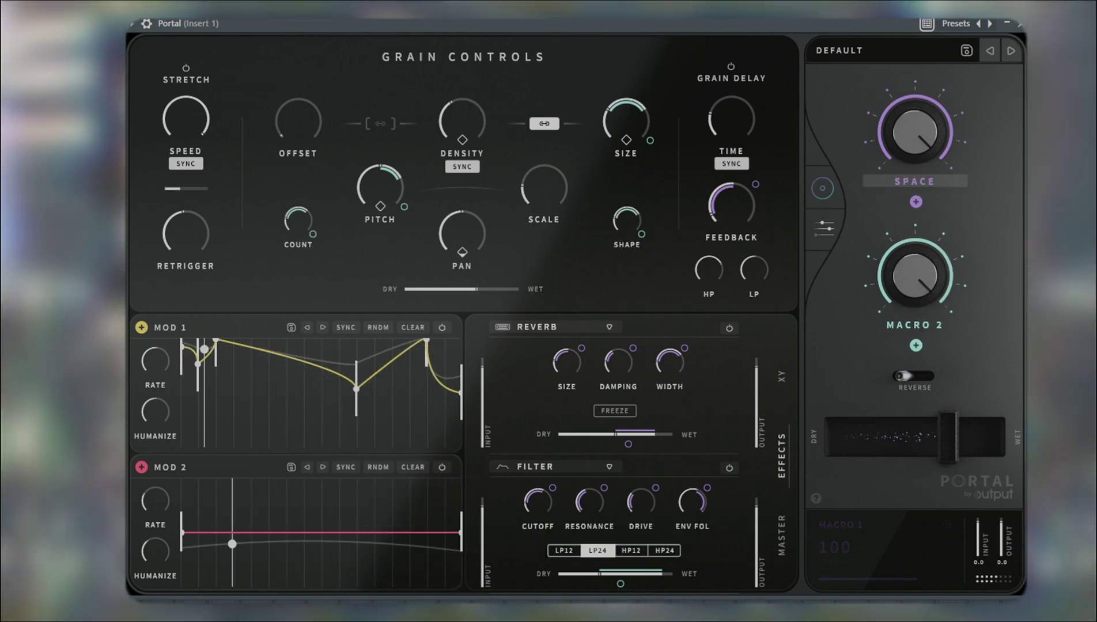
double_click(924, 316)
text(HAZ)
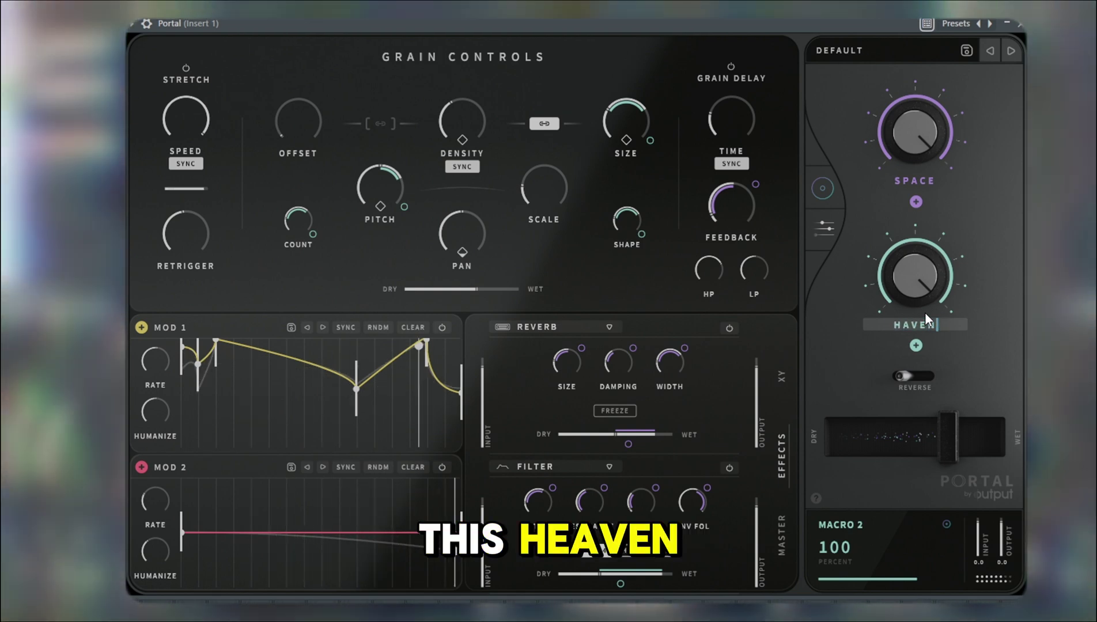
key(BackSpace)
key(BackSpace)
text(EAVEN)
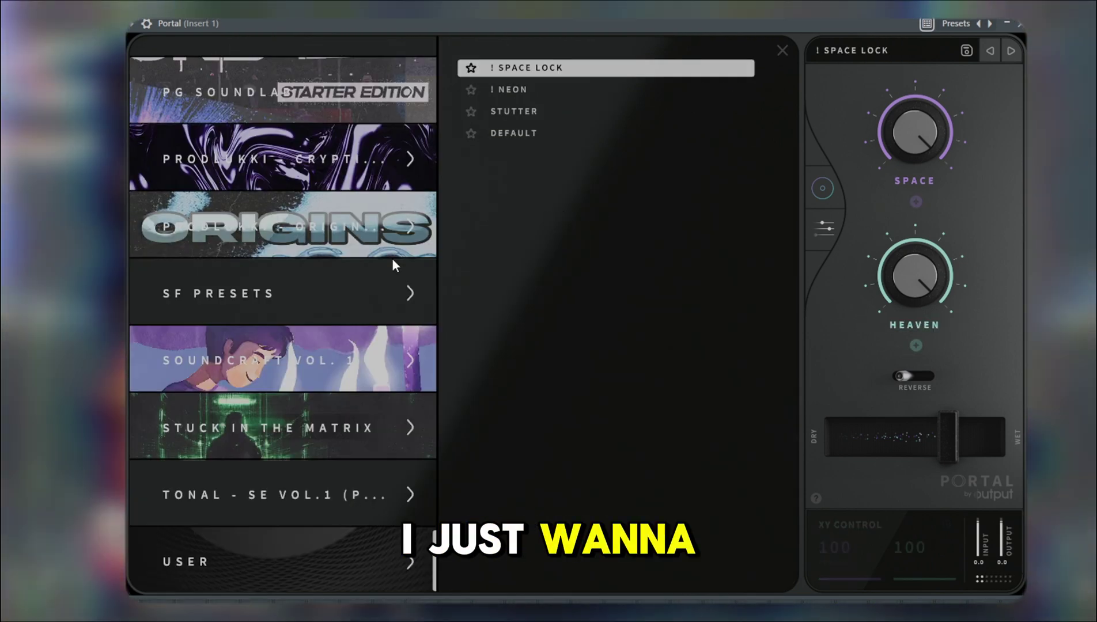
Load the ! MILKY WAY preset from the MOONSTELLAR bank and show its grain controls.
scroll(403, 271, up, 10)
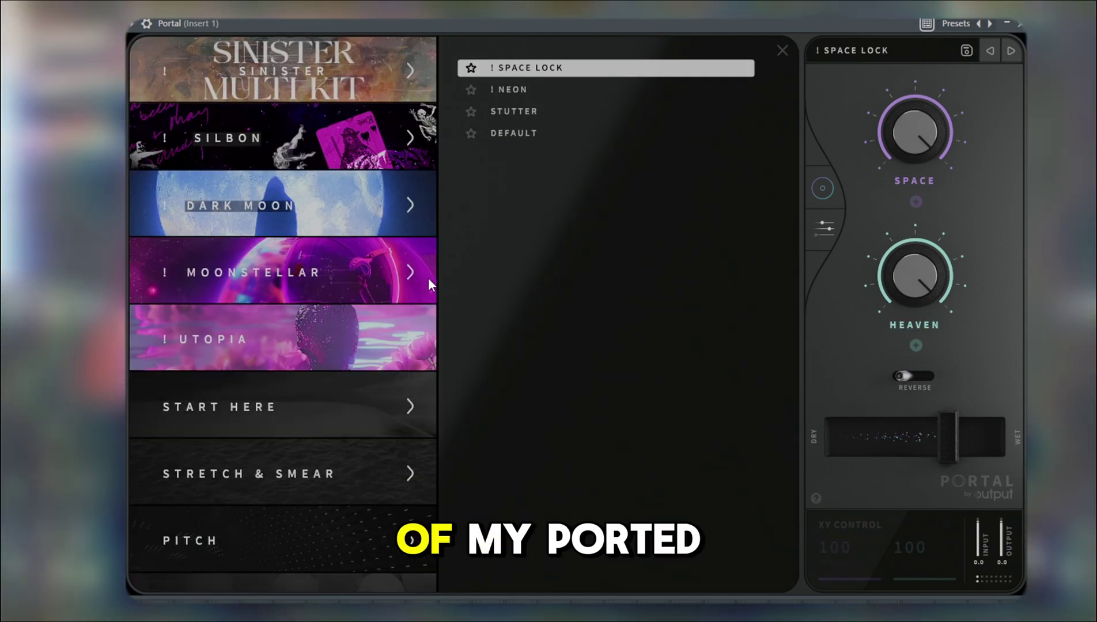
click(427, 278)
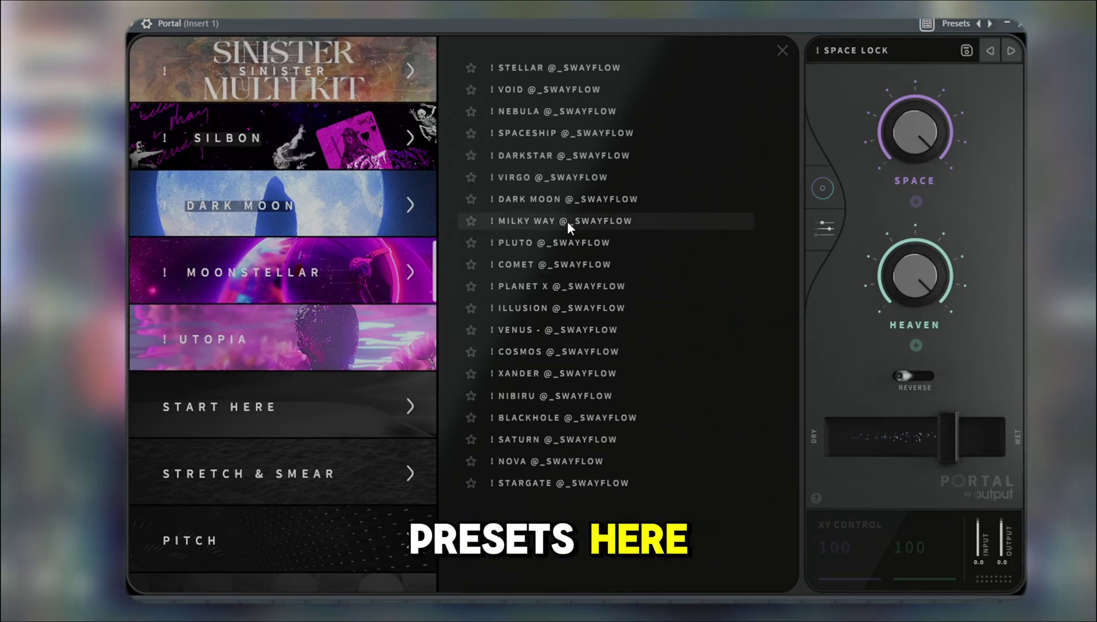
click(567, 222)
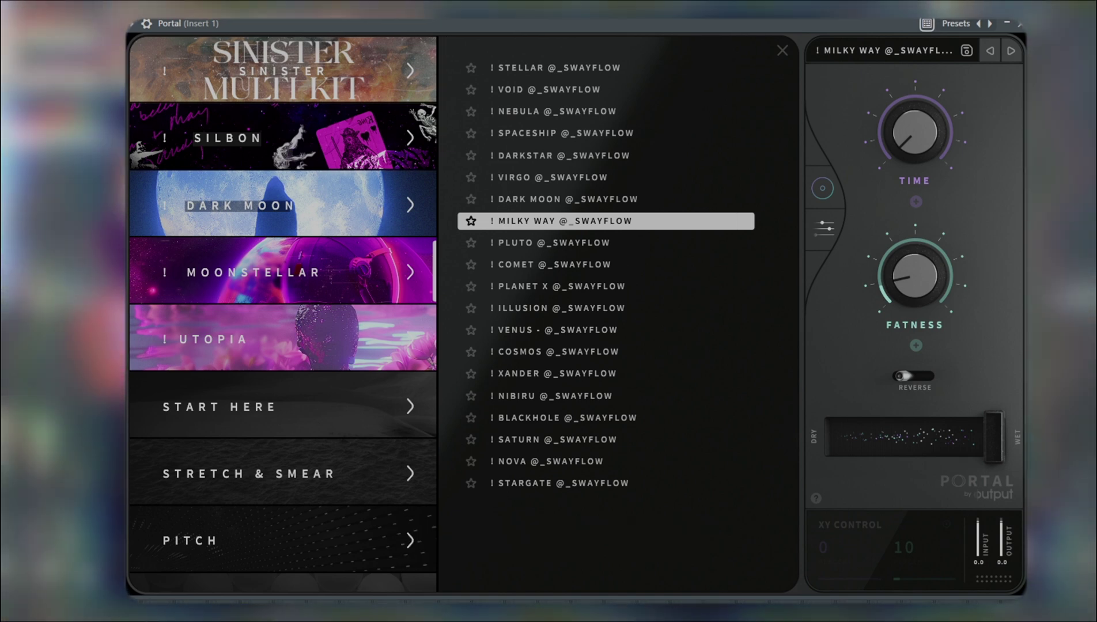
click(823, 227)
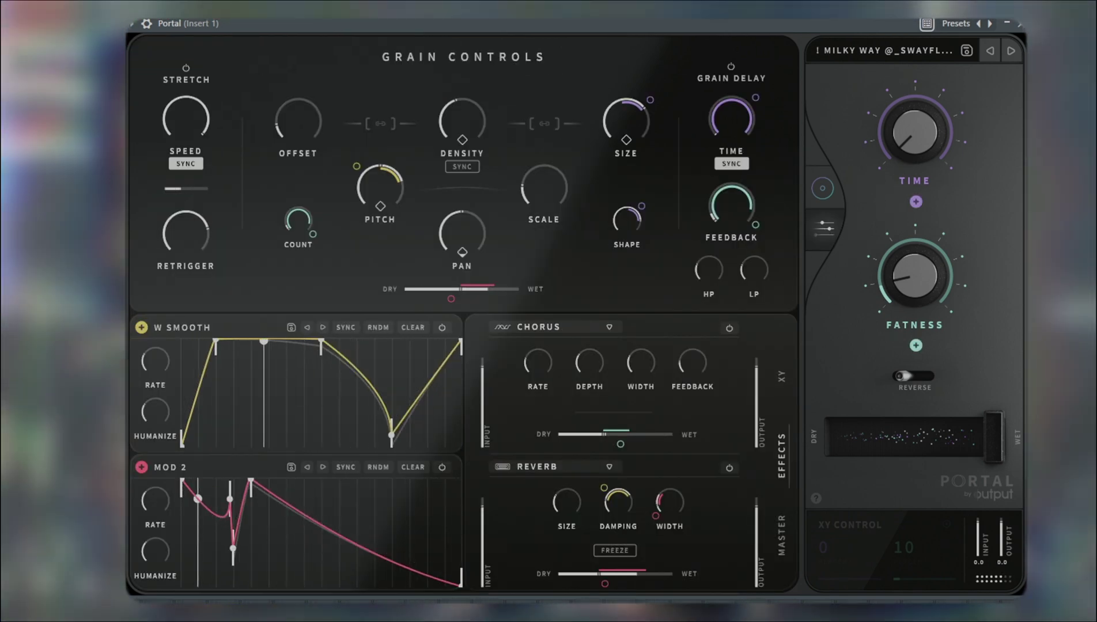
Sweep the TIME macro up and back down to 50 to audition its effect on grain size and delay.
drag(908, 141, 960, 23)
mouse_move(632, 114)
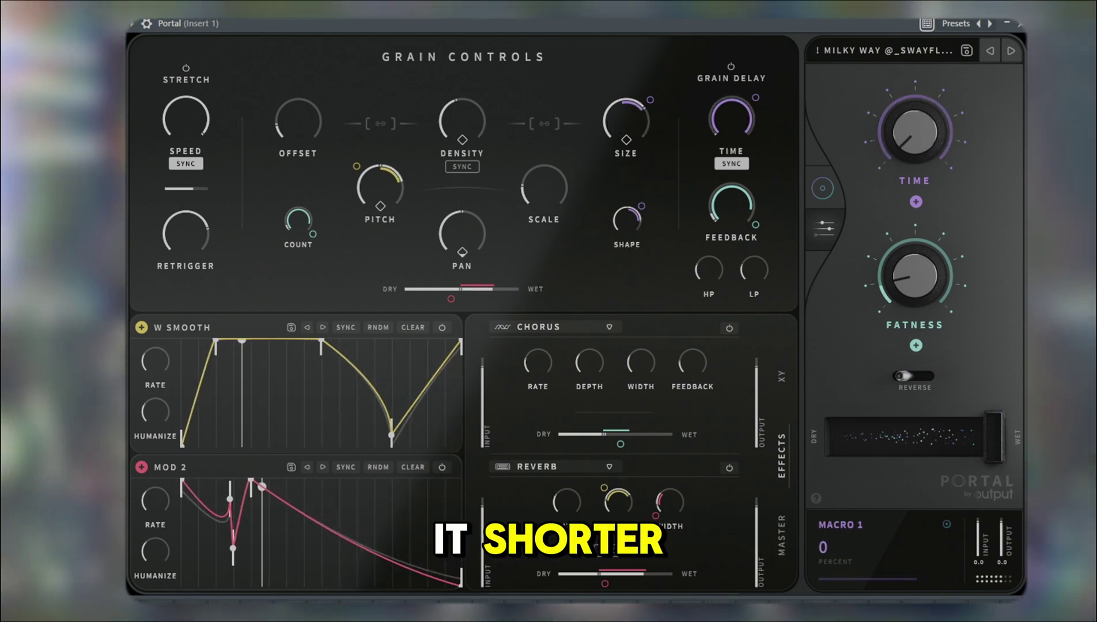
drag(909, 151, 916, 20)
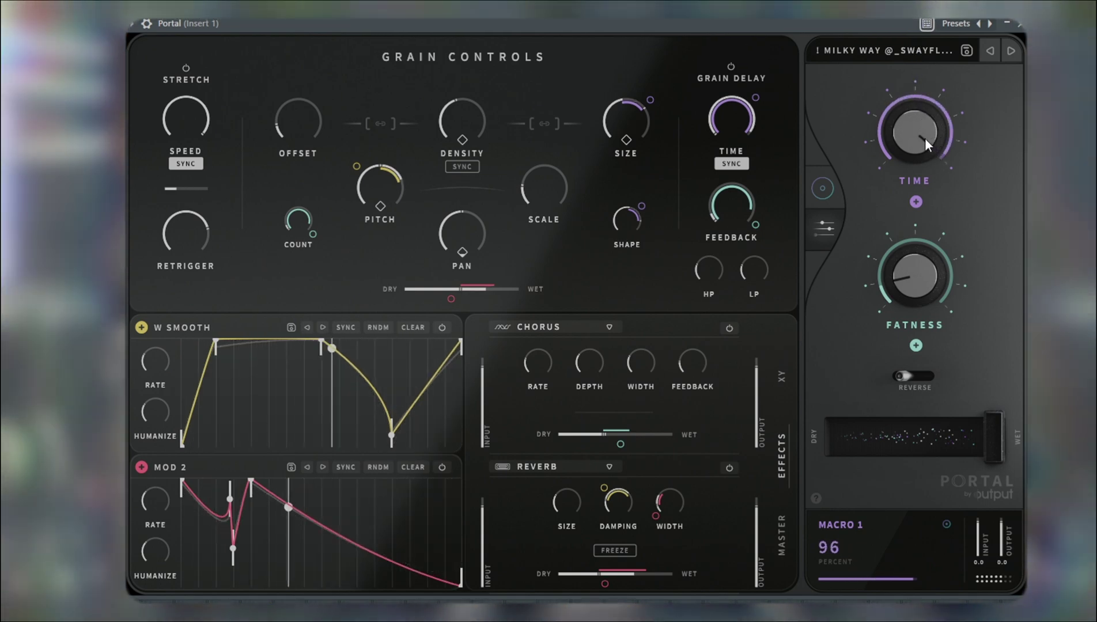
drag(922, 133, 896, 270)
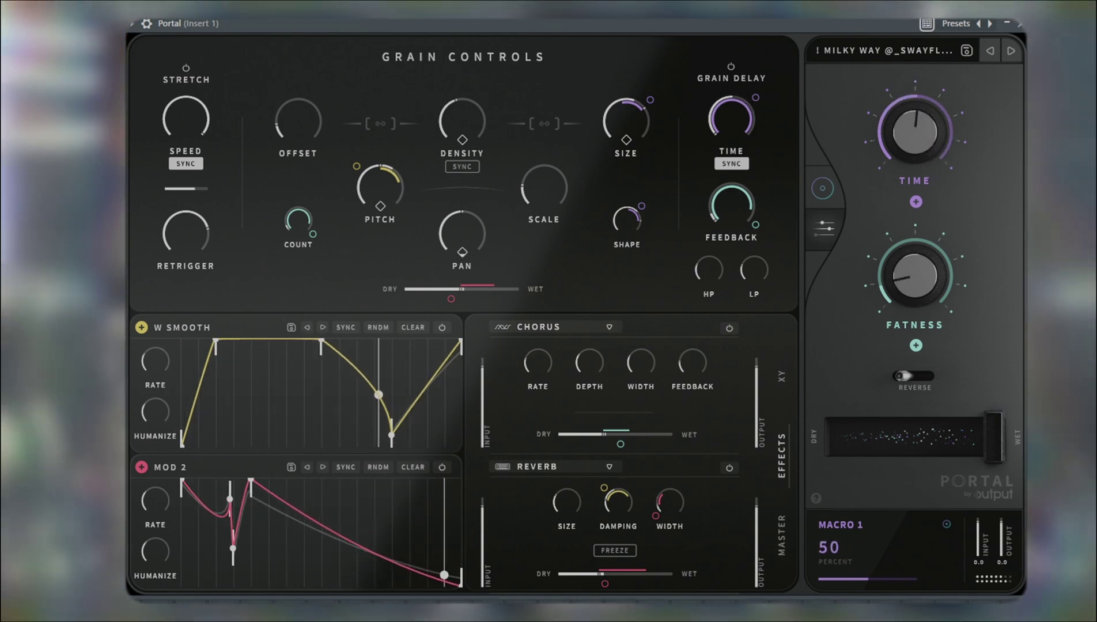
Turn the FATNESS macro up to 100 and lower the preset's overall dry/wet mix to audition it.
drag(960, 311, 934, 128)
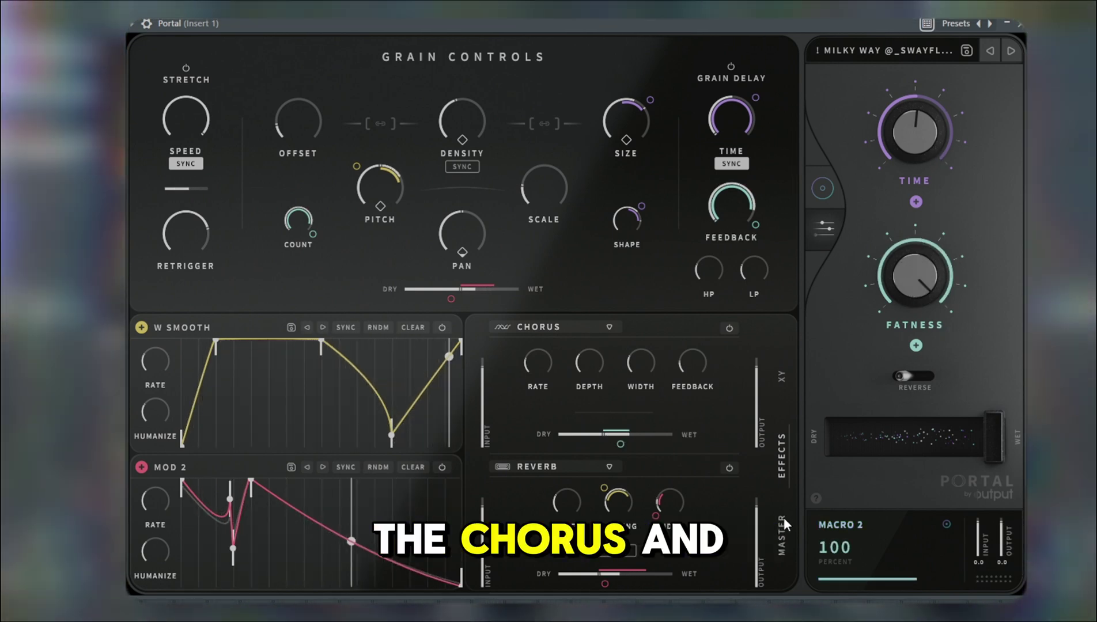
mouse_move(304, 218)
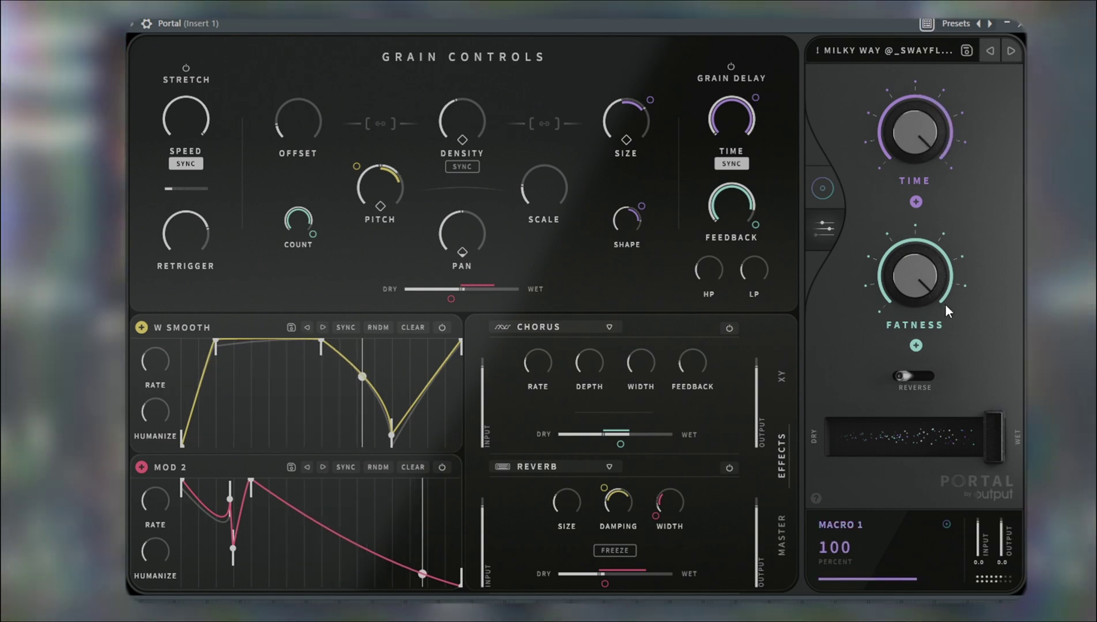
drag(997, 432, 953, 431)
drag(912, 279, 987, 54)
Switch back to the ! VIRGO preset and raise its SIZE macro to 76.
click(989, 51)
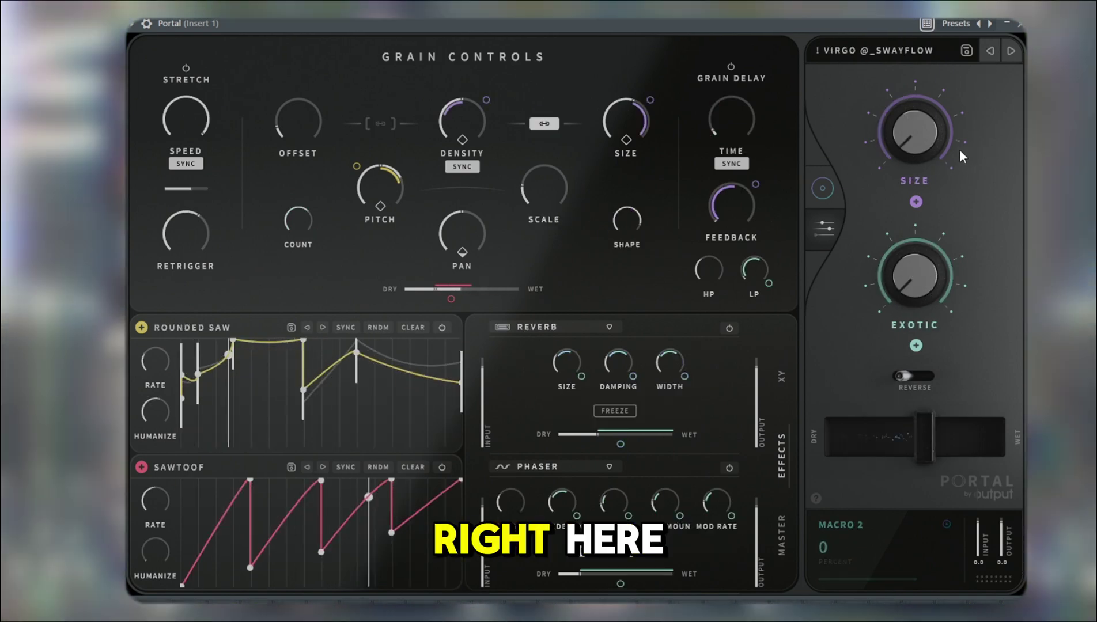
drag(929, 141, 922, 48)
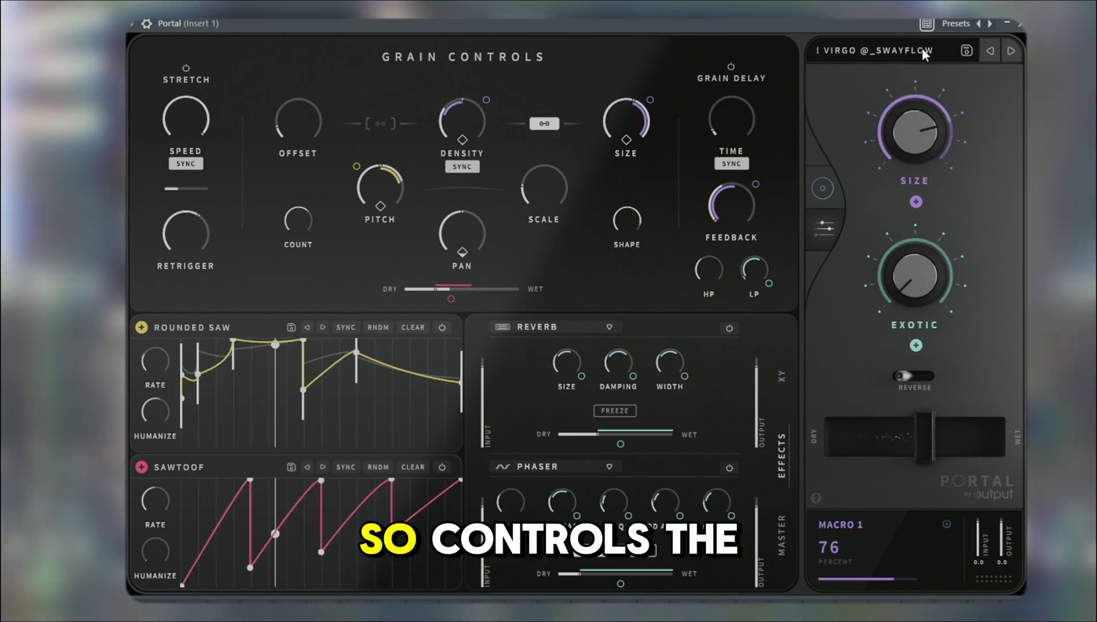
Sweep the SIZE macro down and up to audition its effect on grain density and feedback, bringing it to 100.
drag(895, 140, 933, 280)
drag(906, 147, 941, 12)
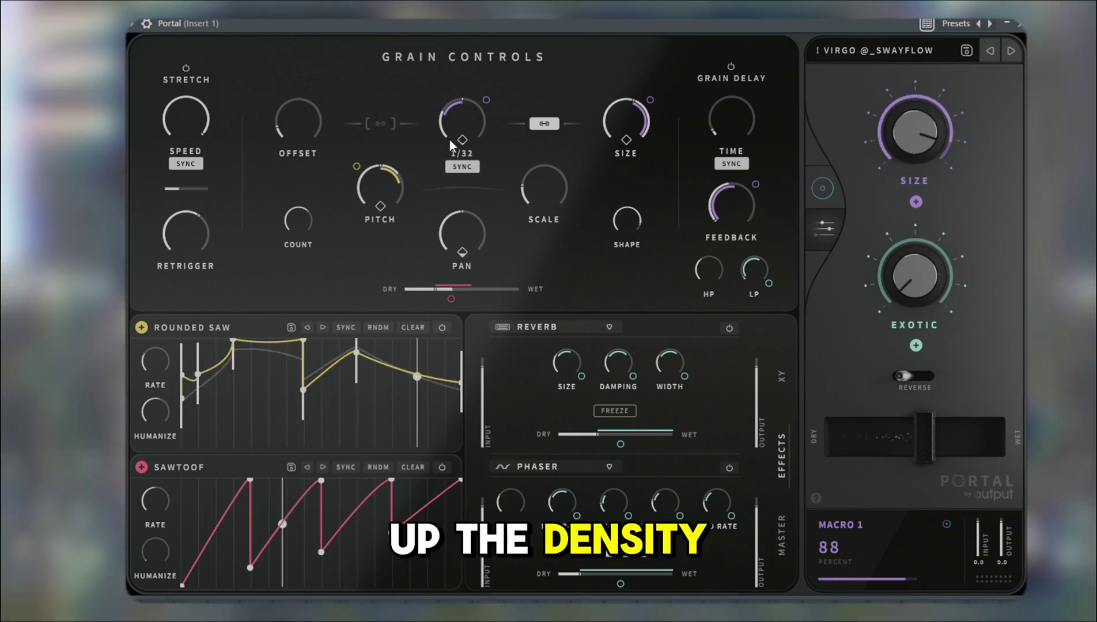
drag(933, 146, 942, 132)
mouse_move(927, 252)
mouse_down()
mouse_move(932, 195)
mouse_move(931, 257)
mouse_up()
click(779, 525)
drag(907, 147, 907, 192)
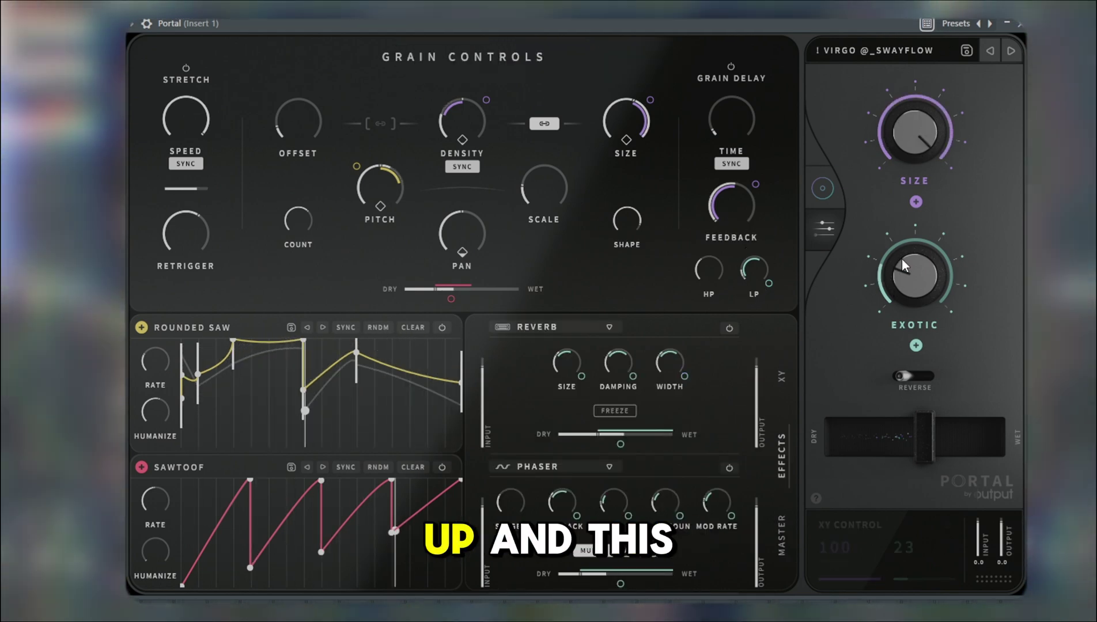
Sweep the EXOTIC macro up and down to 0, and dip the SIZE macro before restoring it to 100.
drag(899, 259, 899, 161)
drag(913, 276, 910, 374)
drag(904, 144, 899, 254)
drag(898, 176, 931, 76)
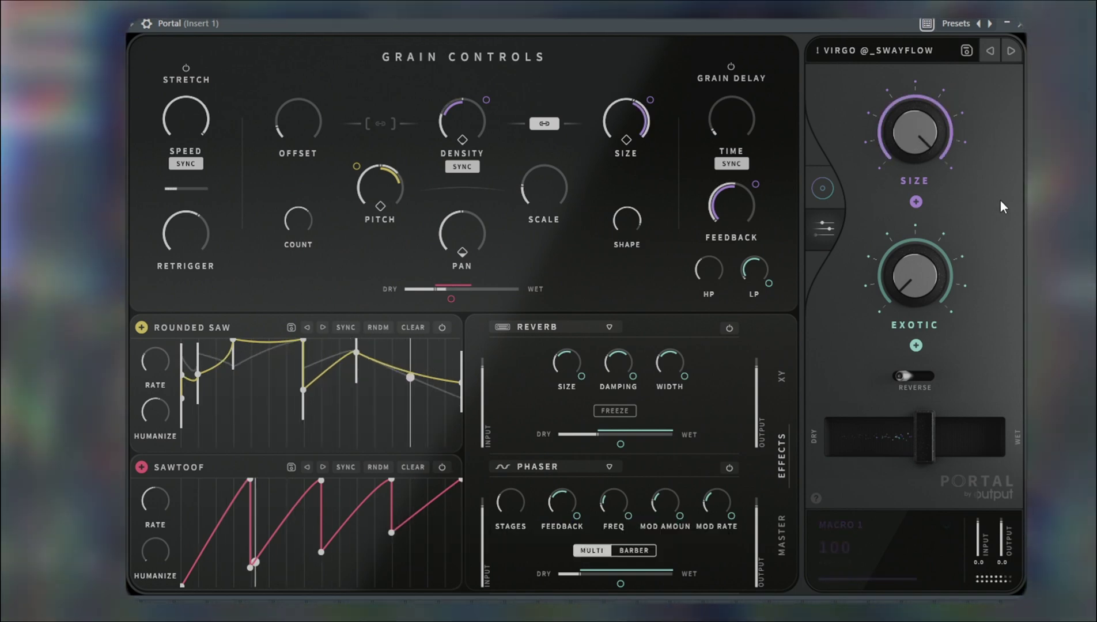
Raise the EXOTIC macro to 100 and shift the preset's overall dry/wet mix slightly toward wet.
drag(915, 285, 952, 113)
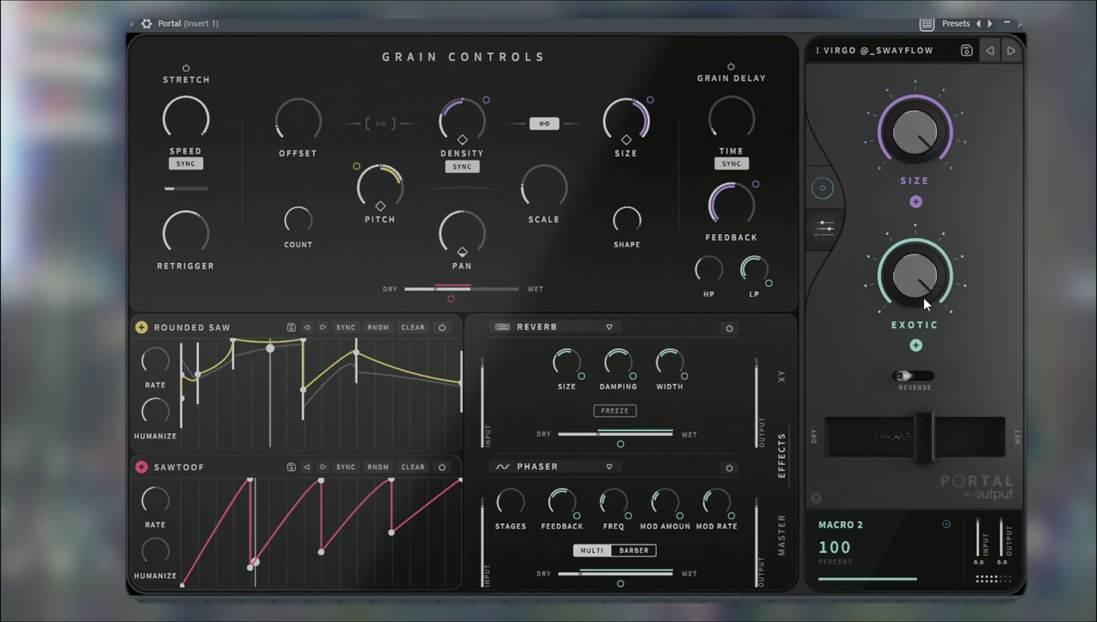
drag(922, 438, 940, 443)
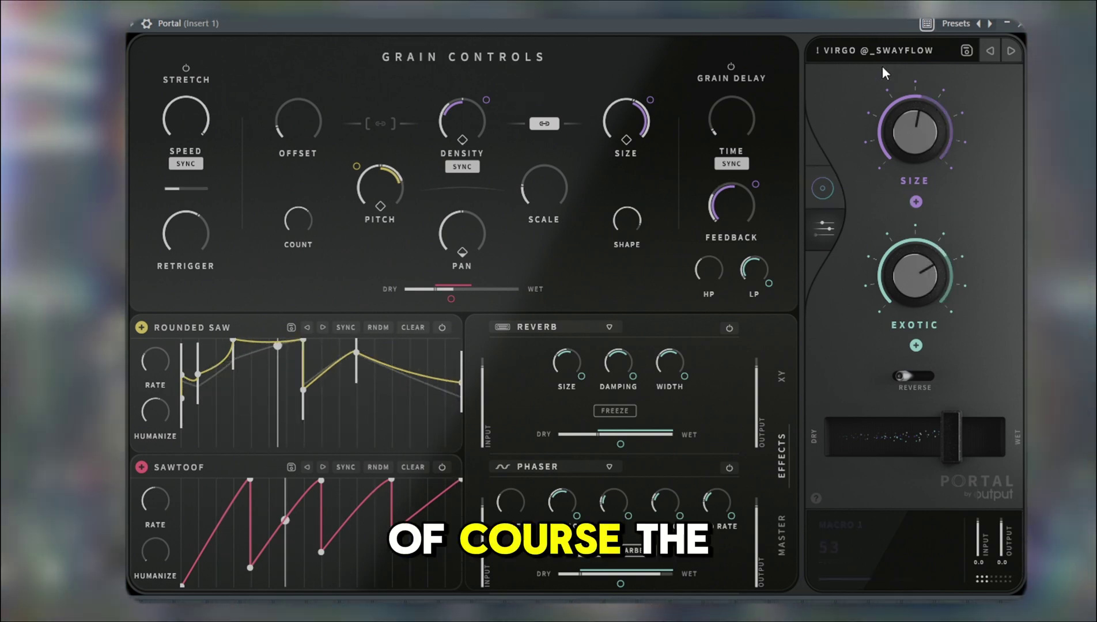
Load the SPIRITS preset and examine how its two modulators drive the pitch, count and shape controls.
click(881, 58)
click(420, 351)
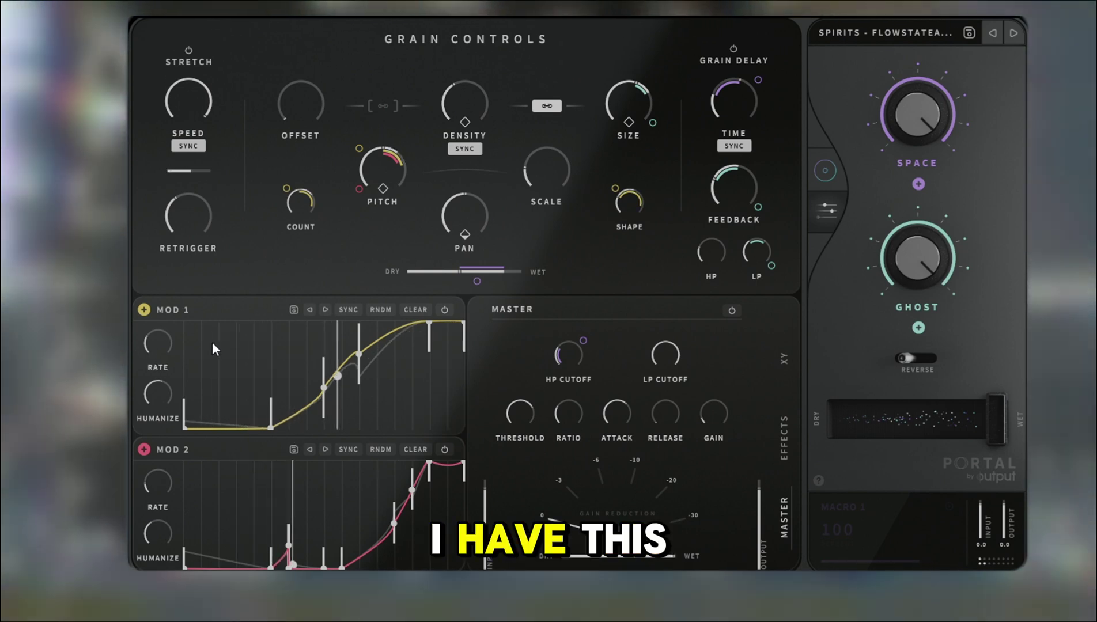
mouse_move(160, 342)
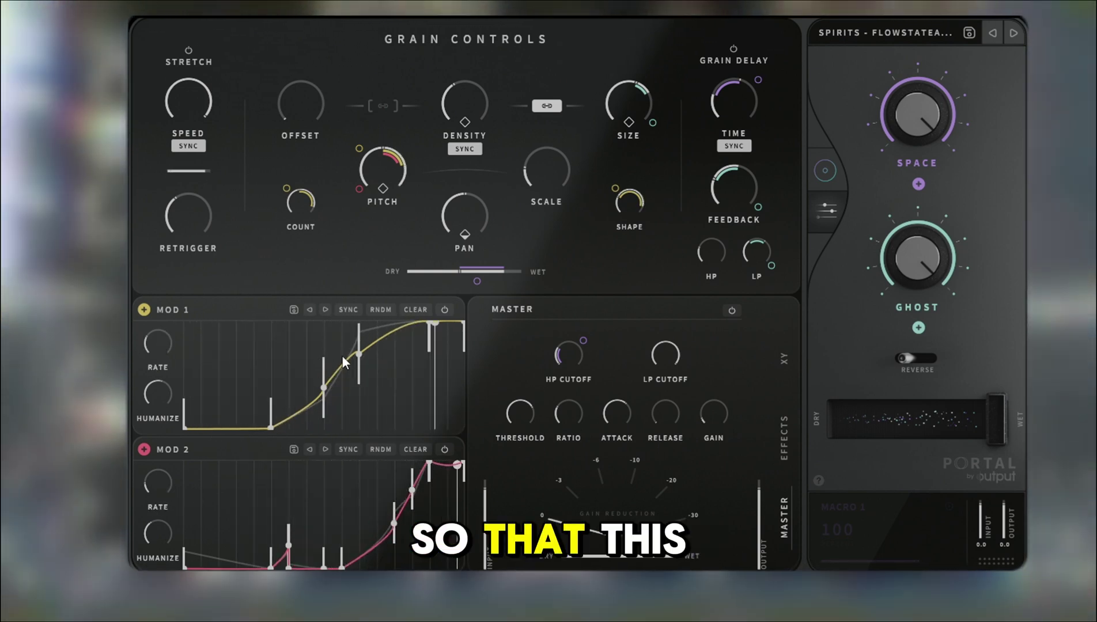
mouse_move(372, 170)
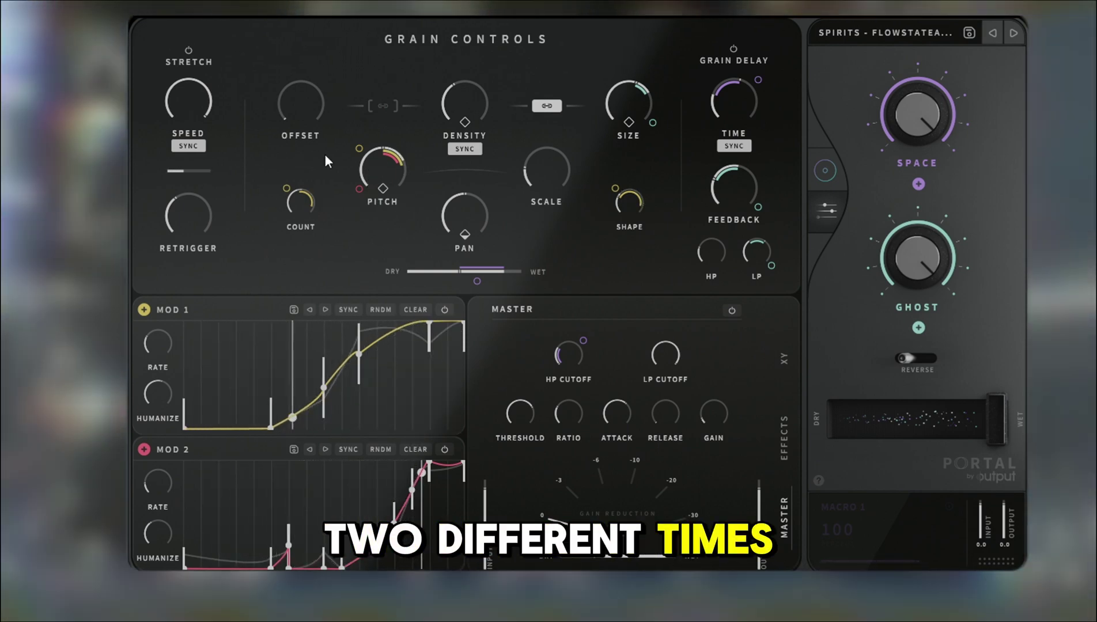
mouse_move(654, 208)
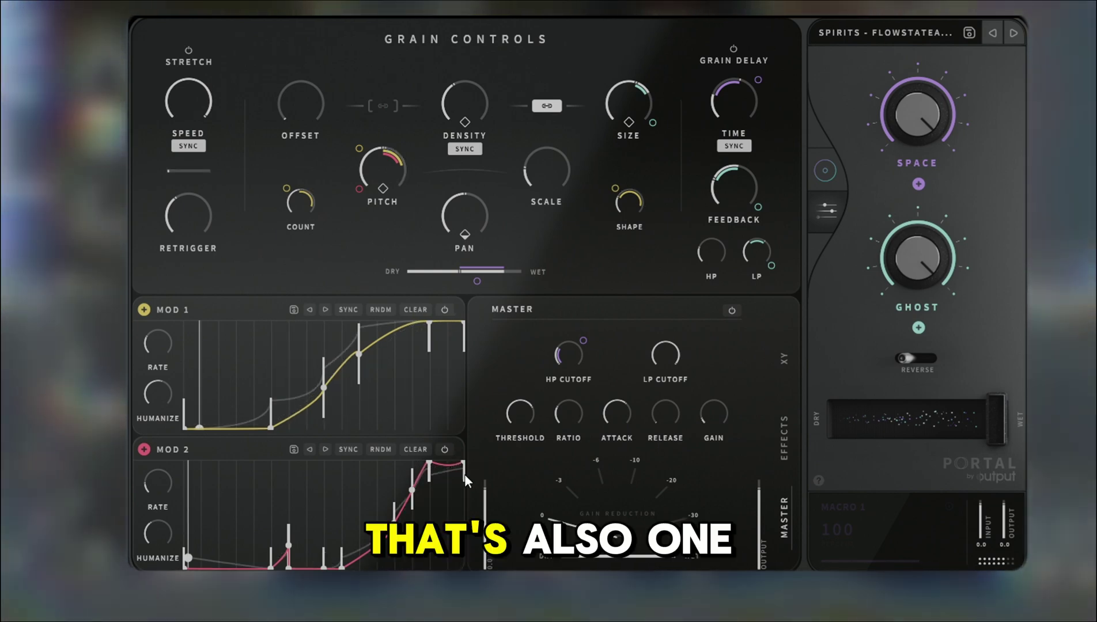
mouse_move(563, 424)
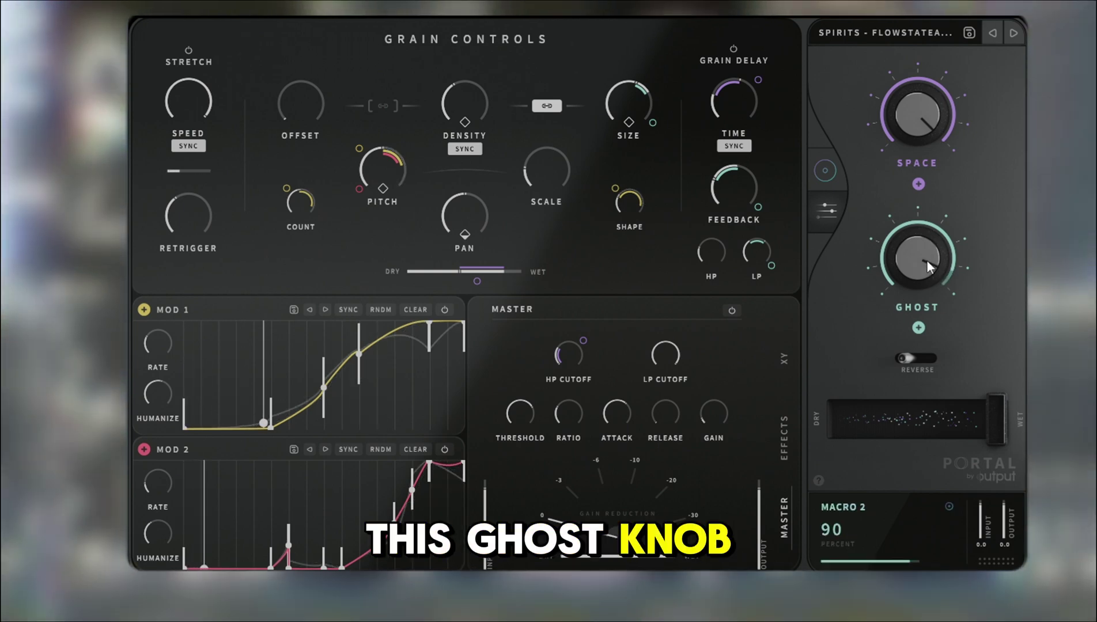
Audition the GHOST macro by lowering it to 0 and returning it to 100, with the SPACE macro at 100.
mouse_move(652, 100)
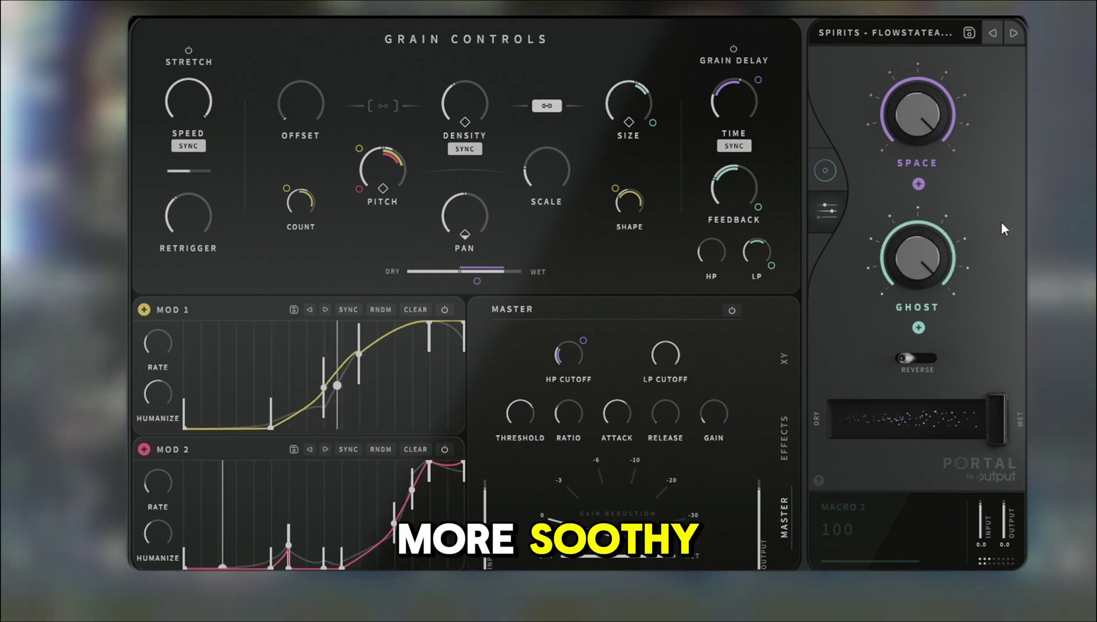
drag(917, 244, 861, 392)
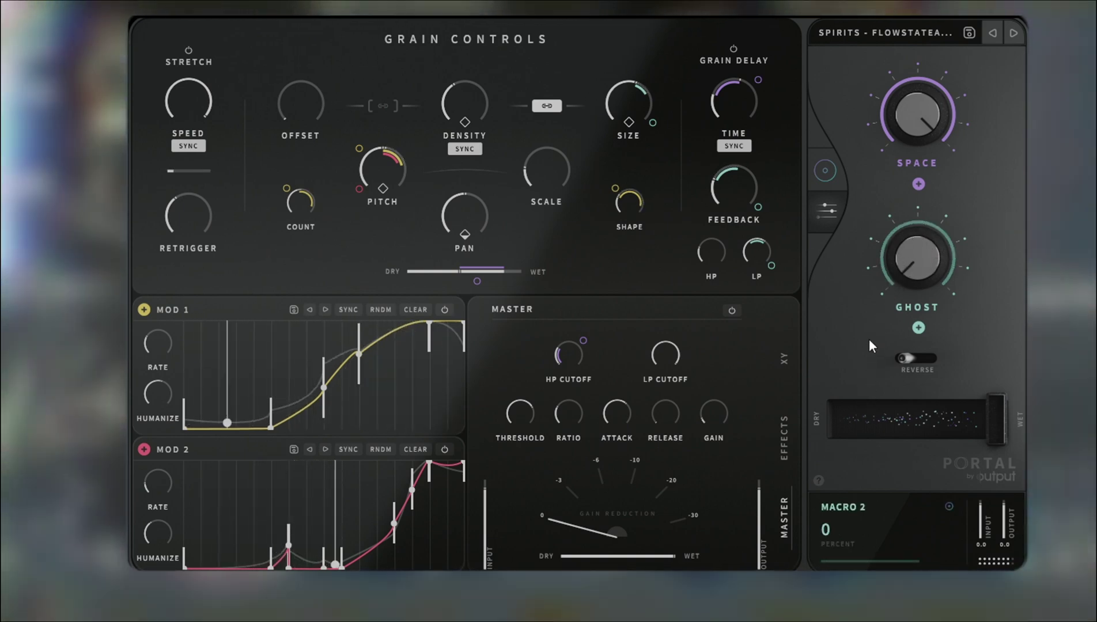
mouse_move(917, 115)
mouse_down()
mouse_move(916, 147)
mouse_move(943, 201)
mouse_move(925, 98)
mouse_up()
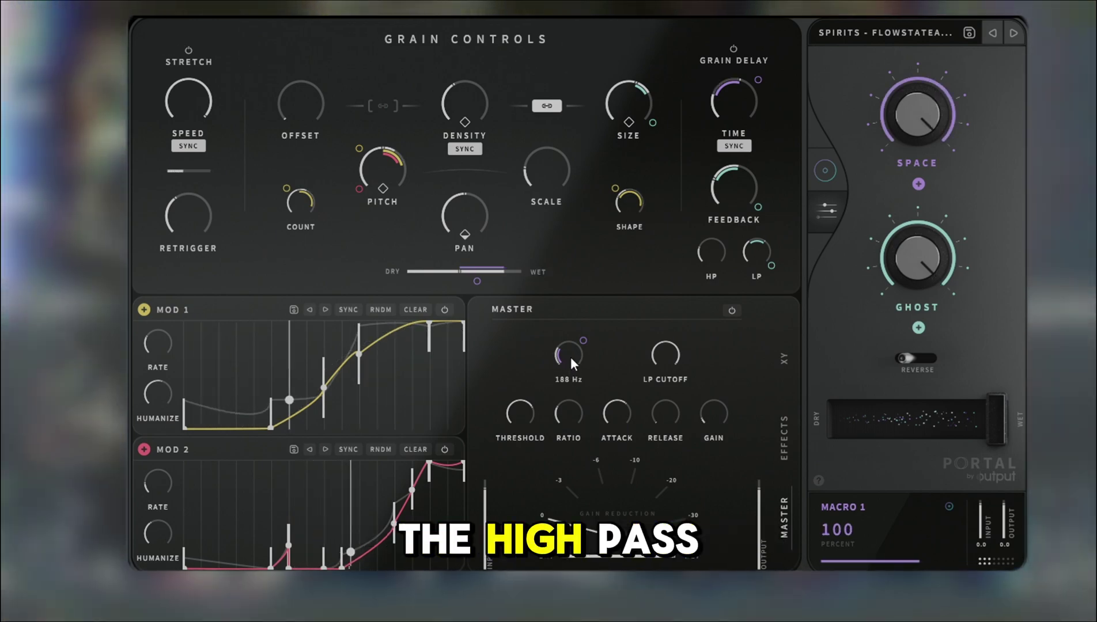
Show the SPIRITS preset's reverb and delay effects to review which of their controls are modulated.
click(781, 369)
click(777, 419)
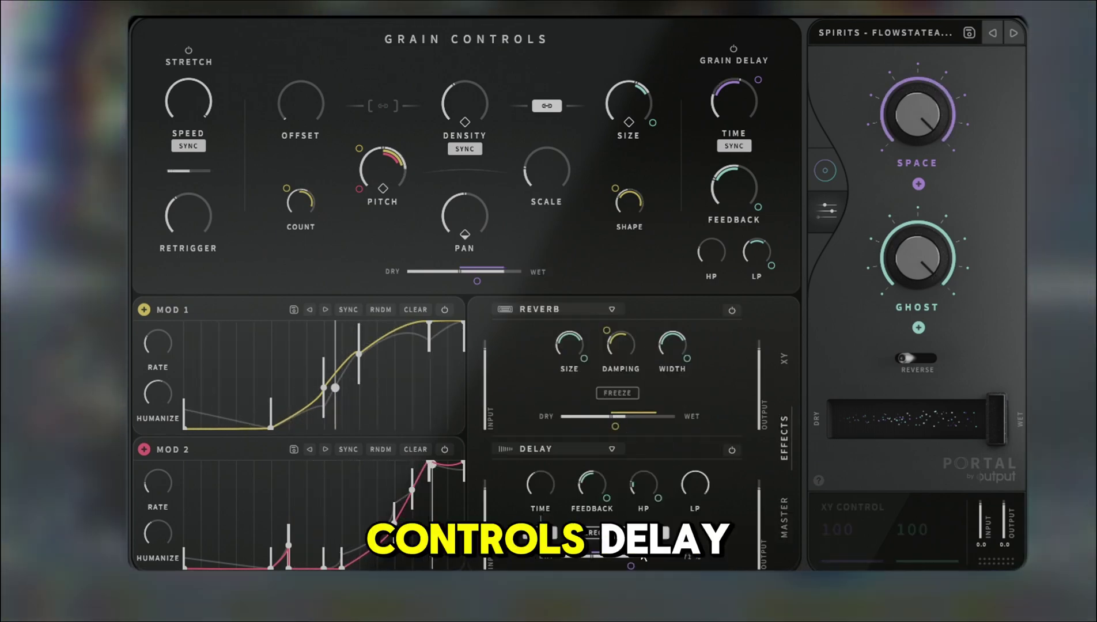
mouse_move(482, 246)
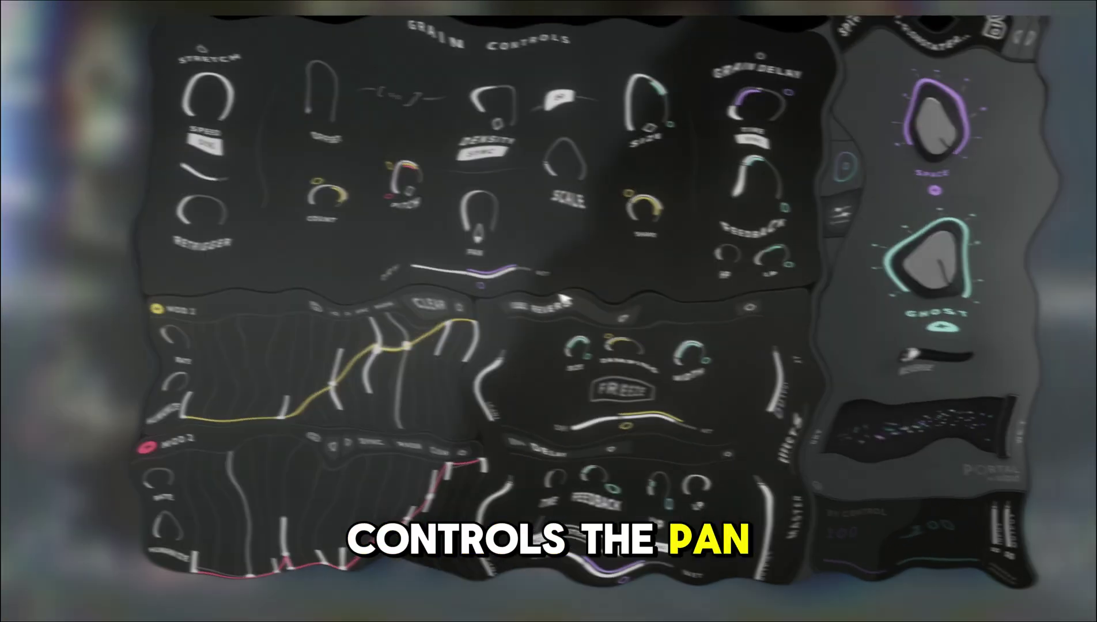